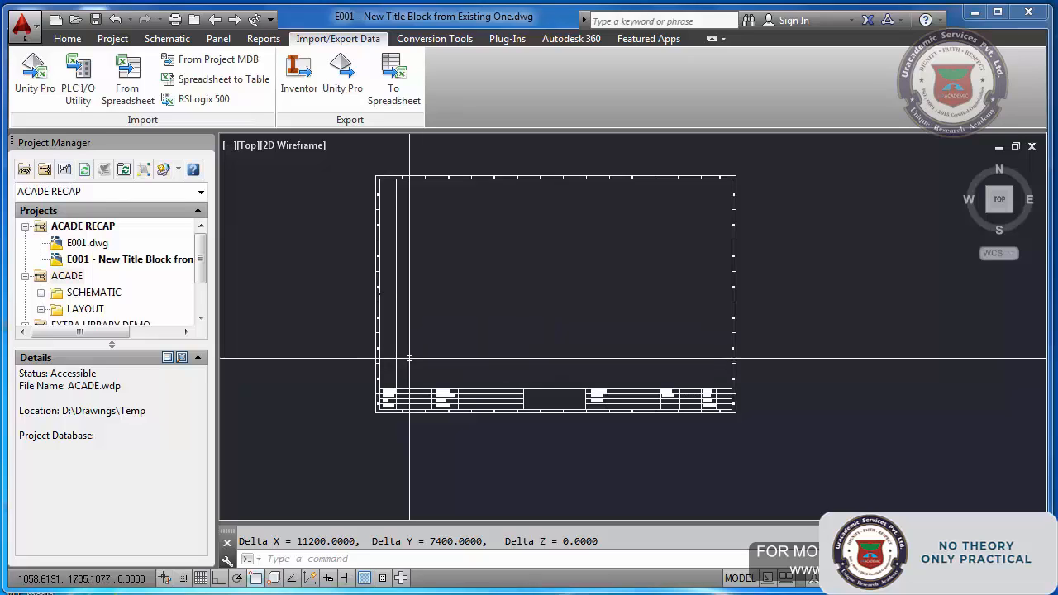
pyautogui.write('scal')
pyautogui.press('Return')
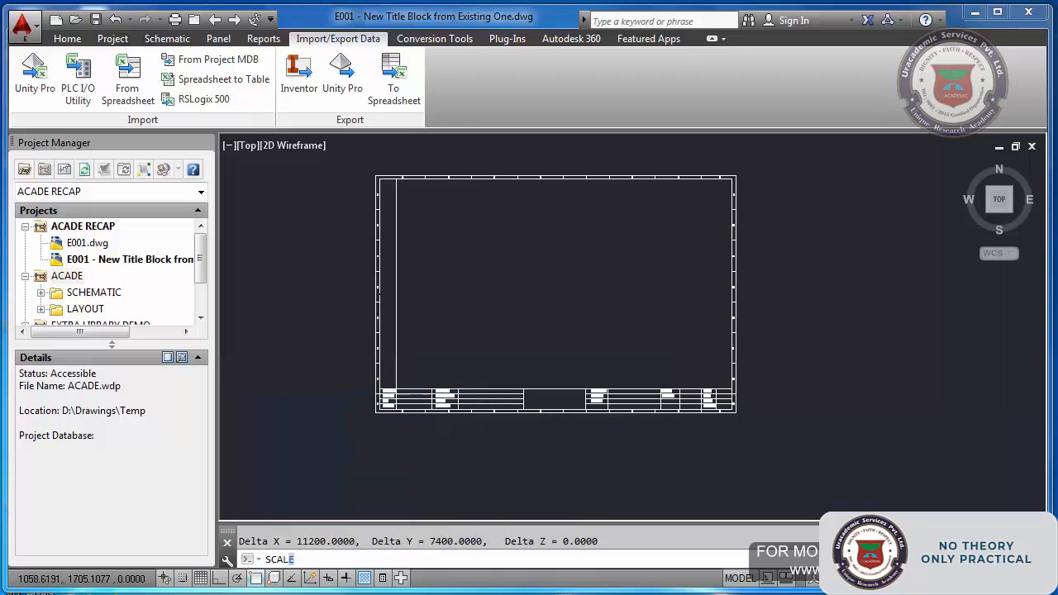
pyautogui.click(378, 291)
pyautogui.click(371, 432)
pyautogui.press('Return')
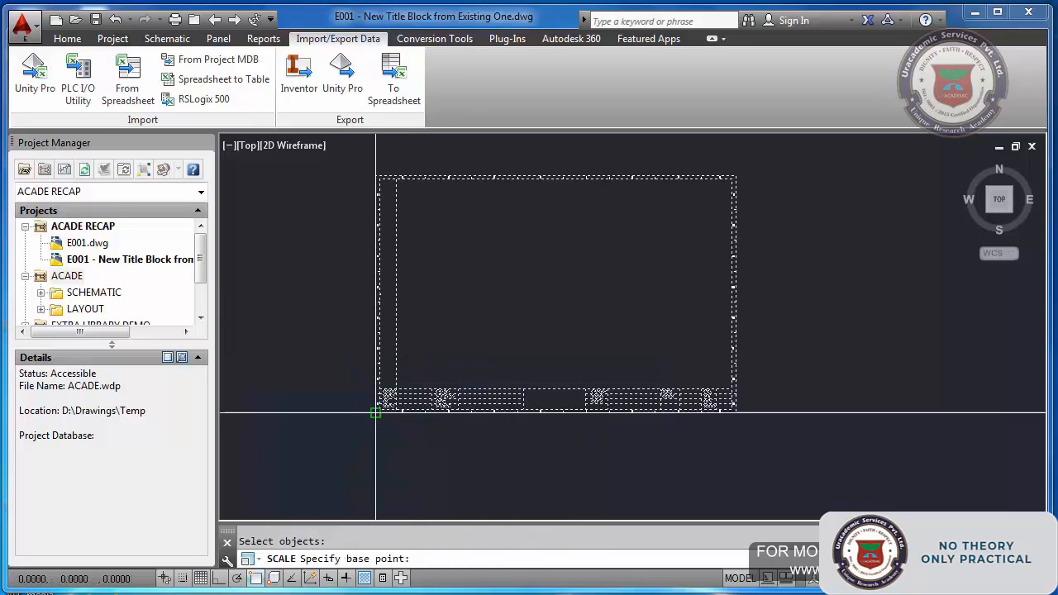
pyautogui.click(376, 412)
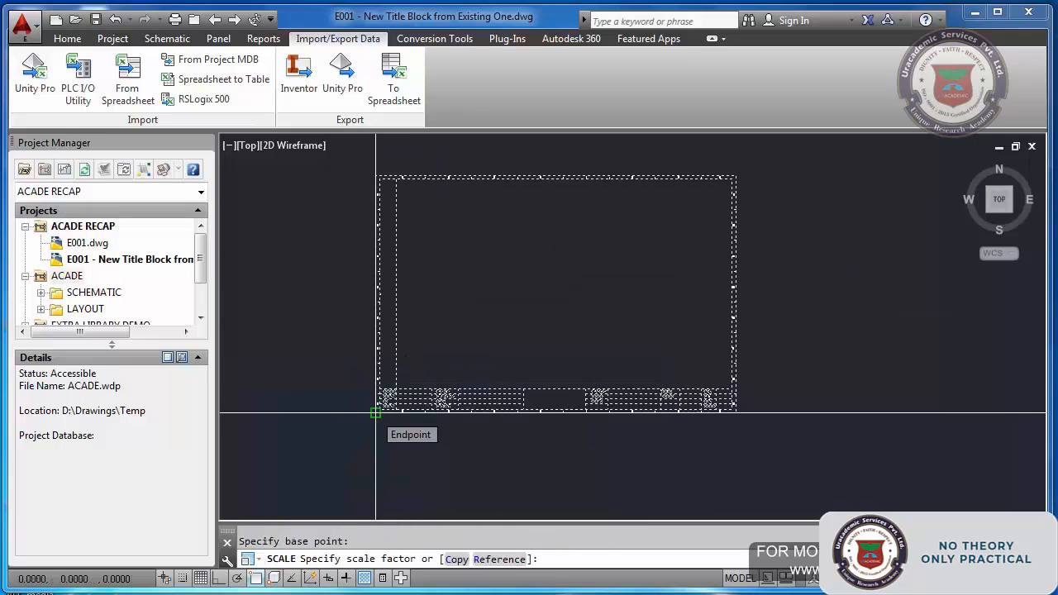
pyautogui.write('(/')
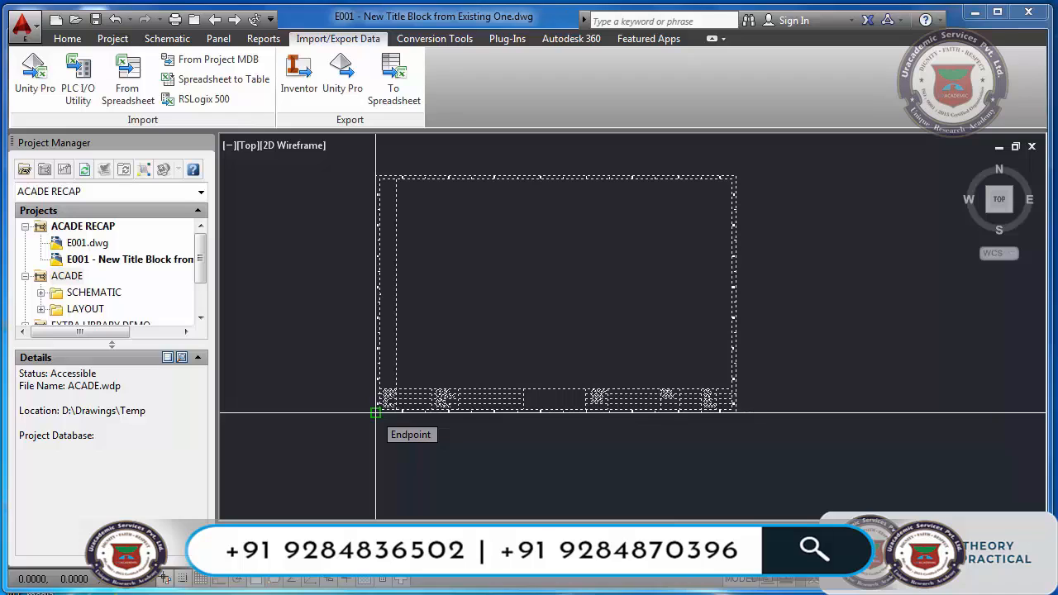
pyautogui.write('34 11200')
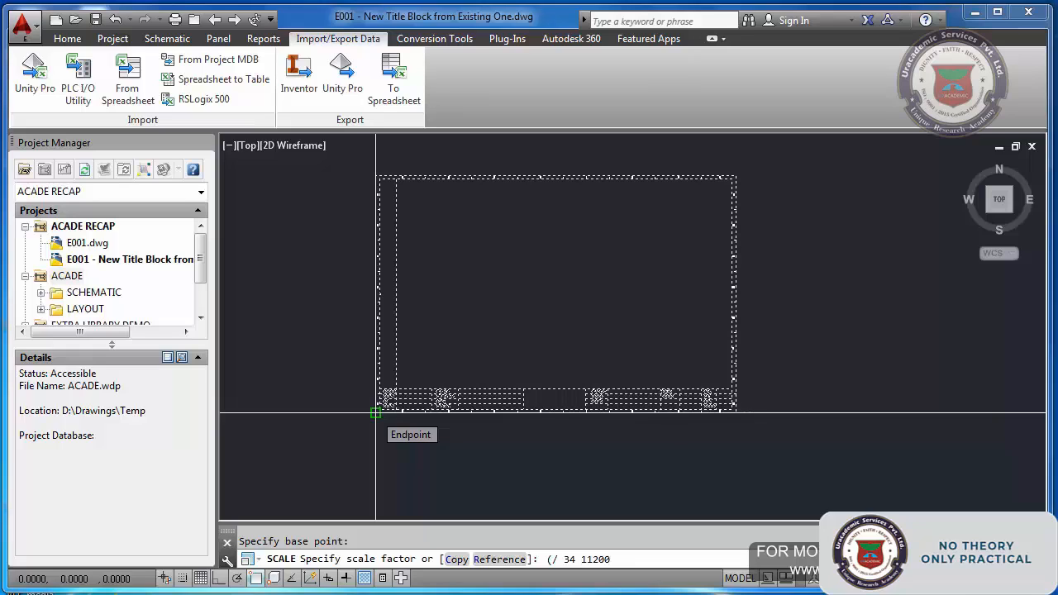
pyautogui.press('Return')
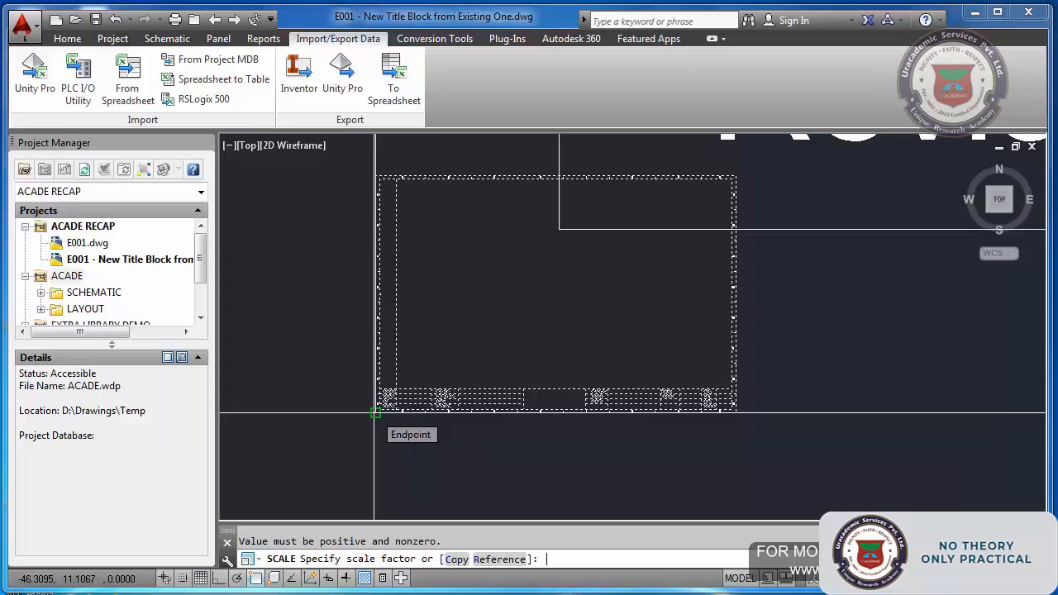
pyautogui.press('Escape')
# Scale the whole title block from its lower-left outer corner by the calculated factor (/ 34 11200.00)
pyautogui.write('scale')
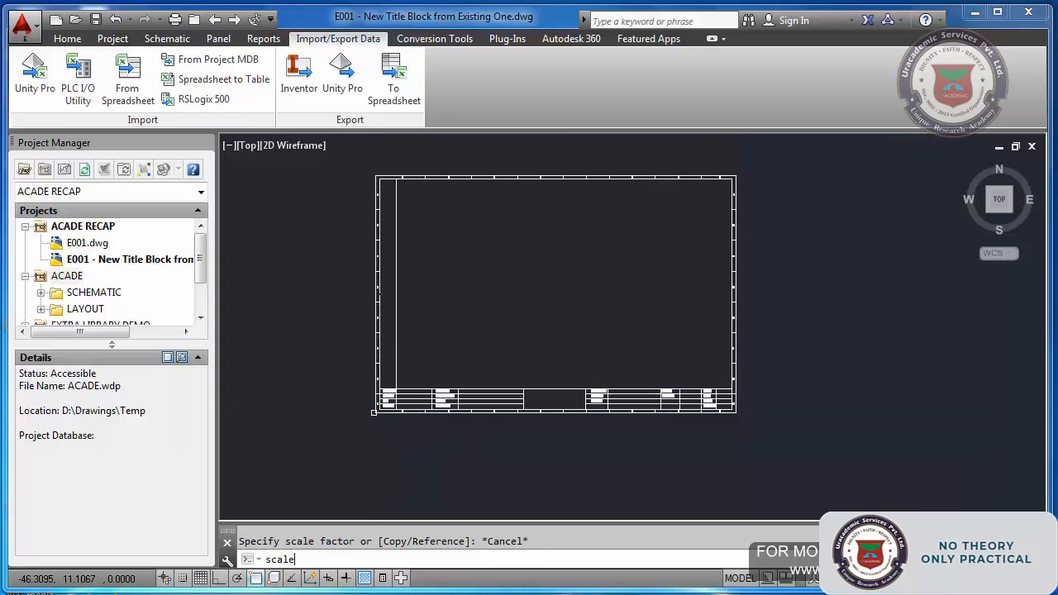
pyautogui.press('Return')
pyautogui.click(431, 382)
pyautogui.click(390, 425)
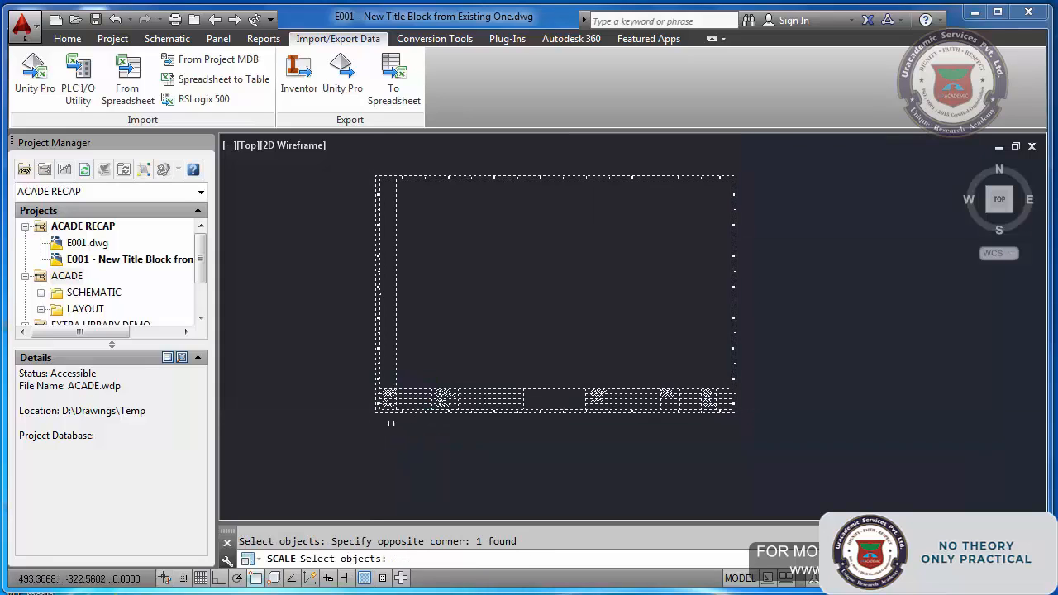
pyautogui.press('Return')
pyautogui.click(375, 412)
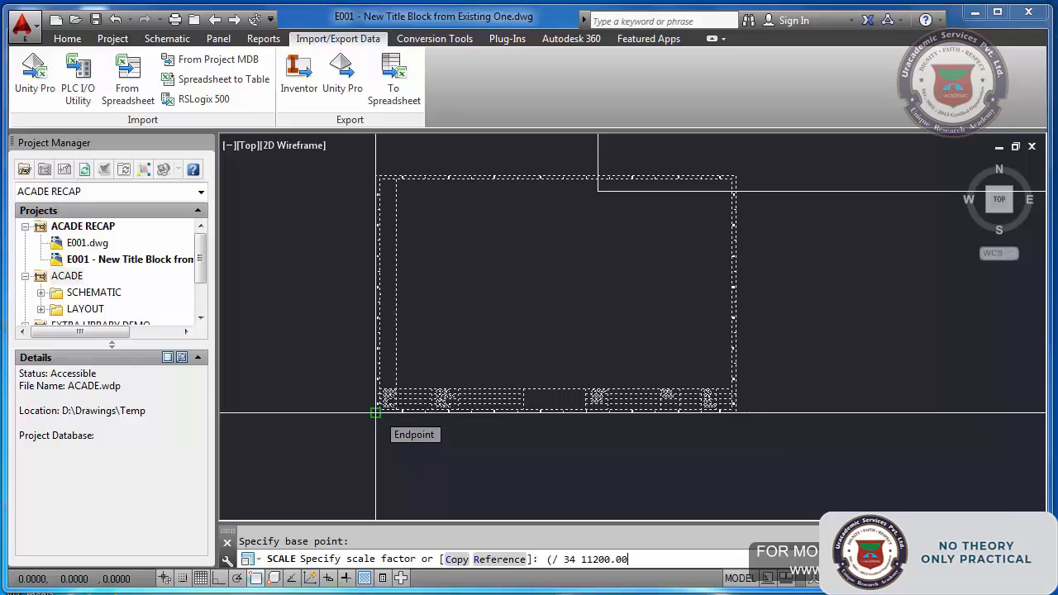
pyautogui.write(')')
pyautogui.press('Return')
pyautogui.press('Escape')
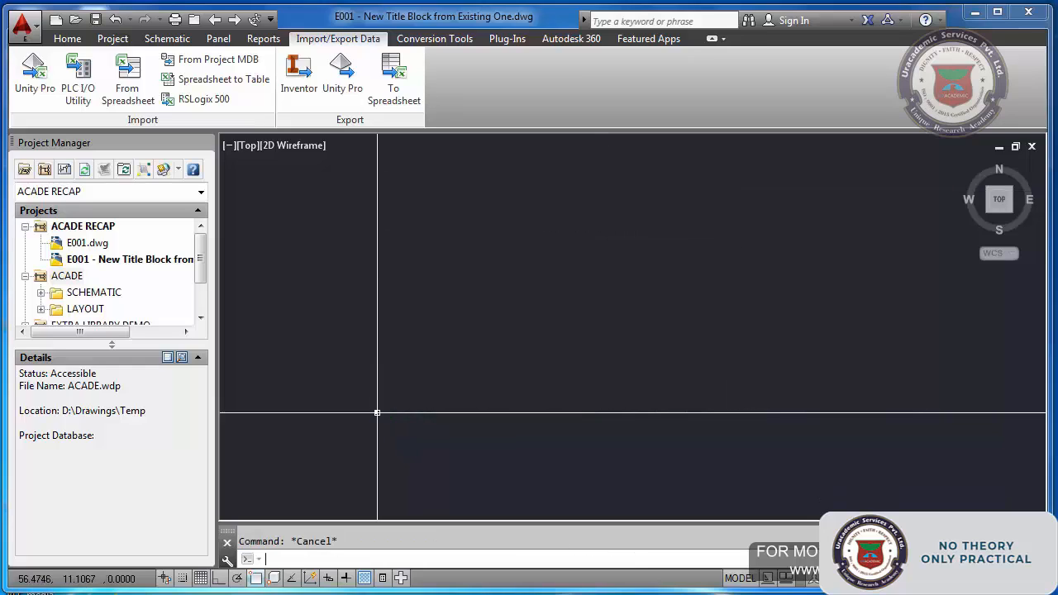
# Measure the distance from the frame's lower-left outer corner to its upper-right outer corner
pyautogui.write('z')
pyautogui.press('Return')
pyautogui.write('e')
pyautogui.press('Return')
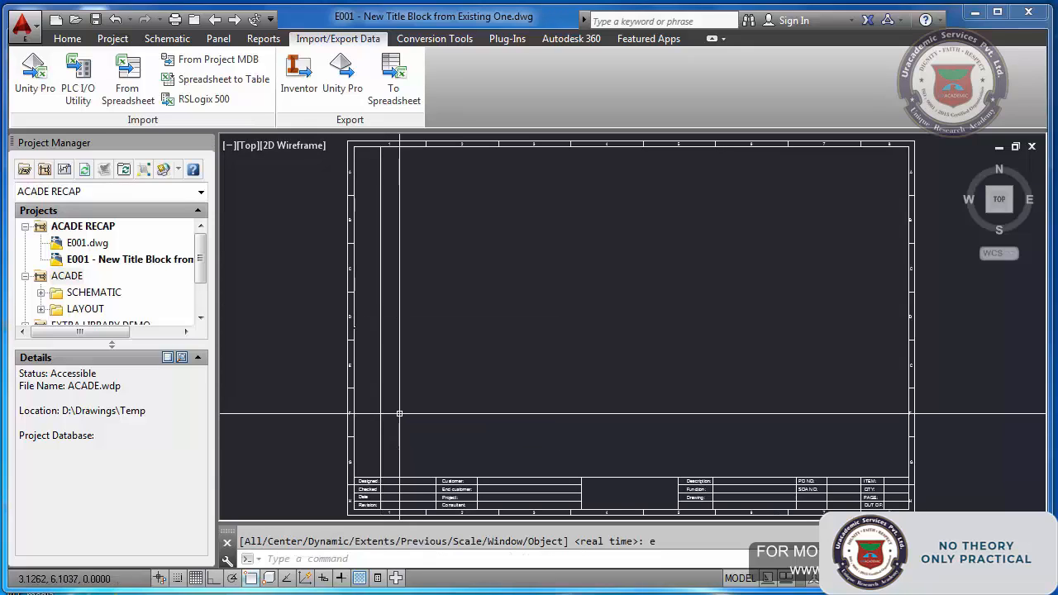
pyautogui.press('Escape')
pyautogui.write('dis')
pyautogui.press('Return')
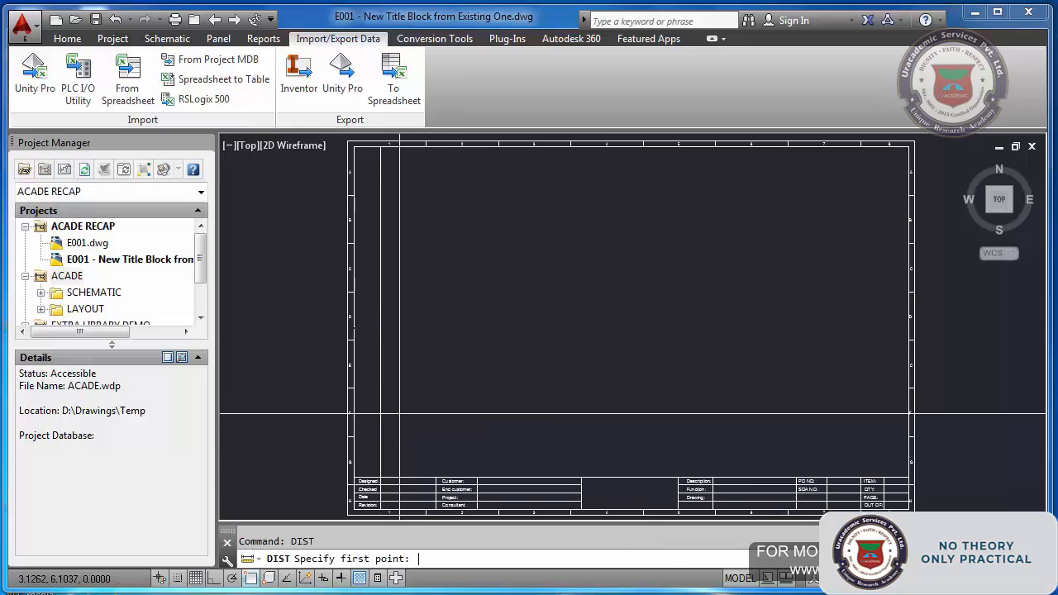
pyautogui.click(349, 513)
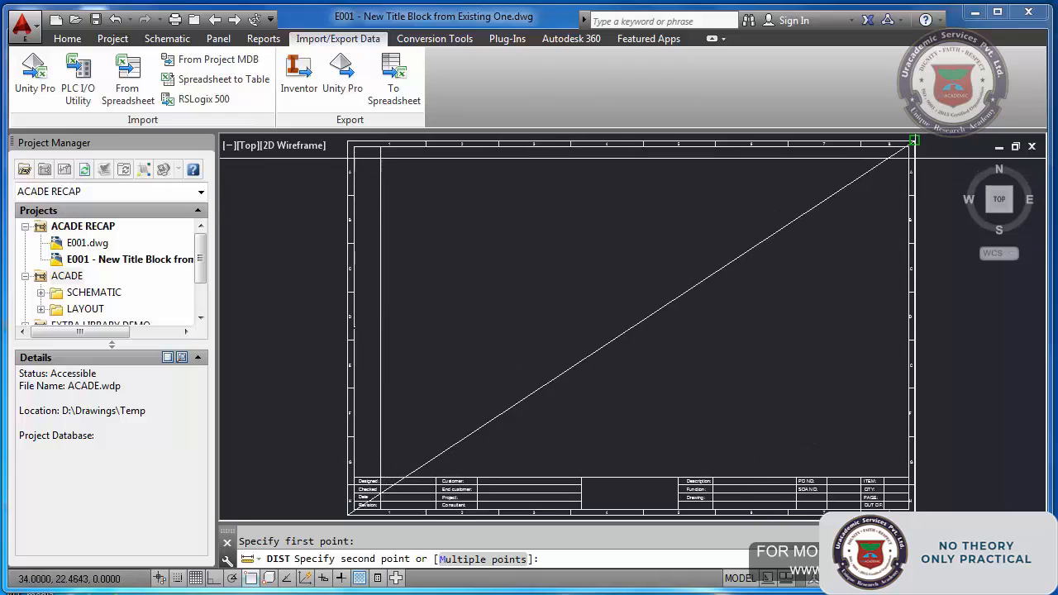
pyautogui.click(913, 142)
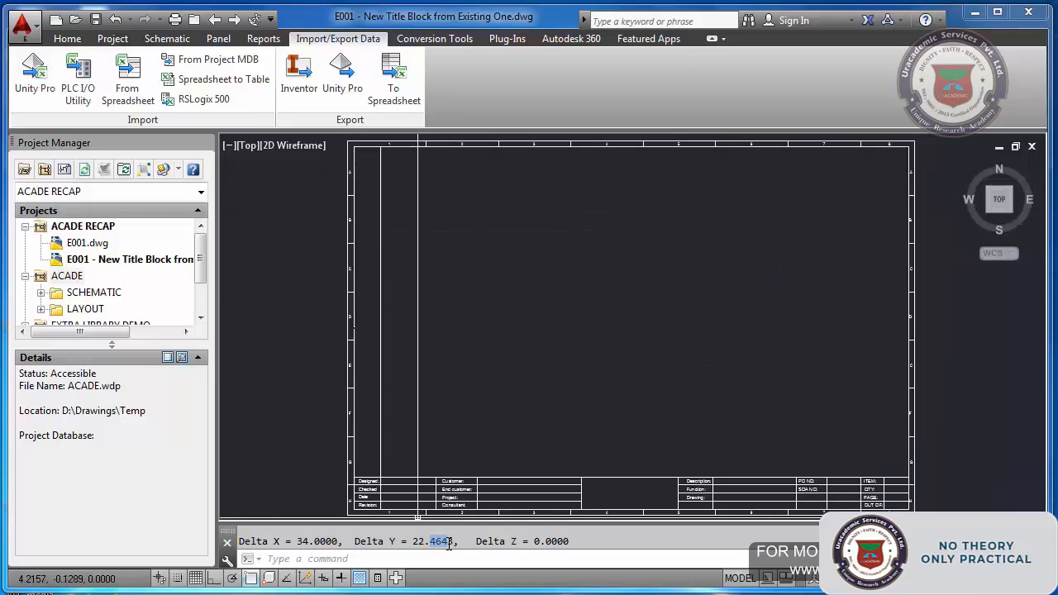
pyautogui.press('Escape')
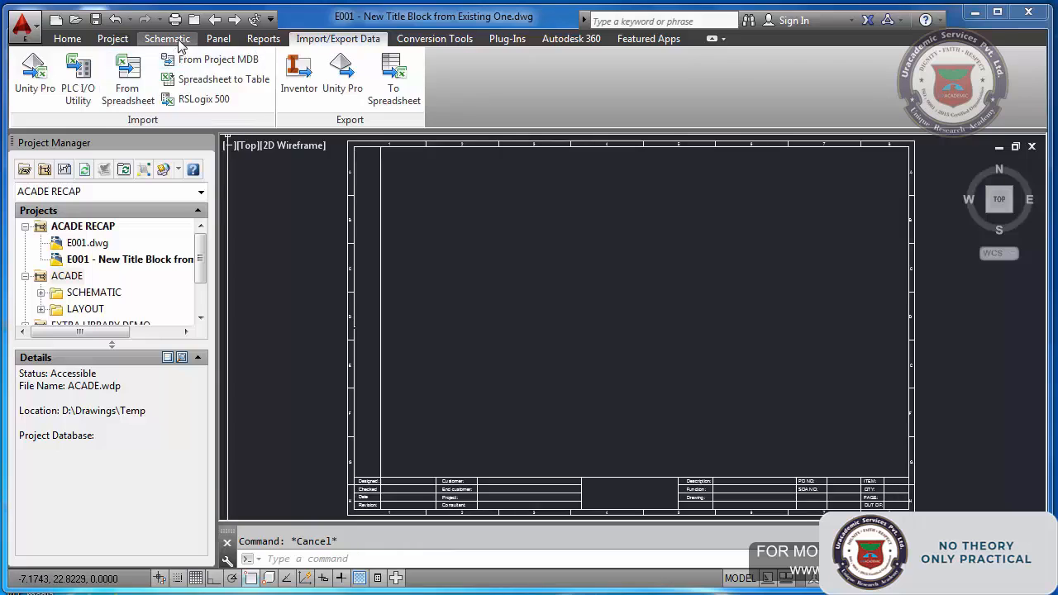
# Draw two short horizontal wires, one below the other, in the upper-left part of the frame
pyautogui.click(167, 38)
pyautogui.click(410, 73)
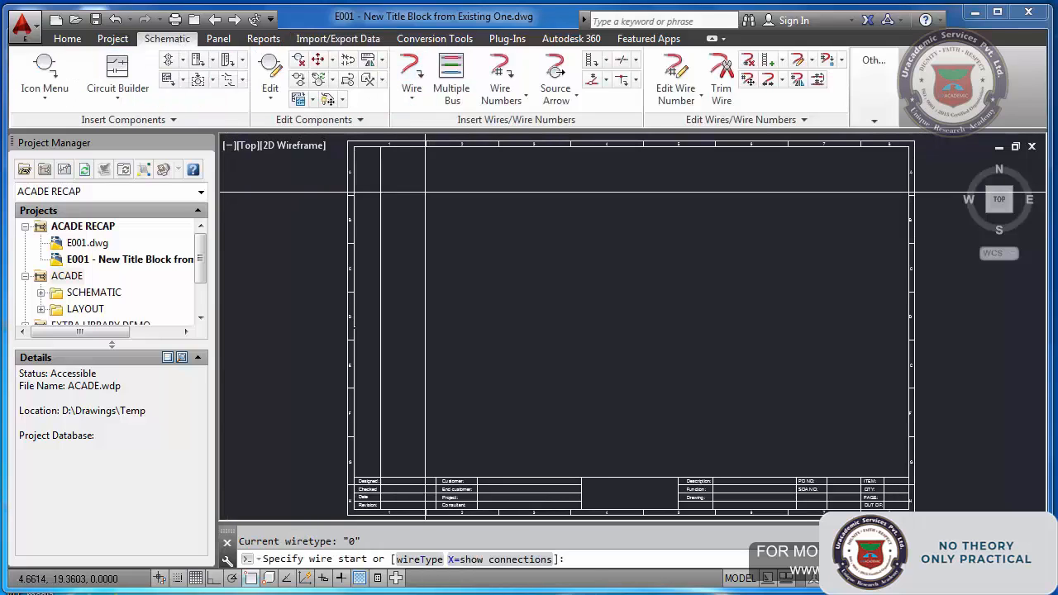
pyautogui.click(419, 199)
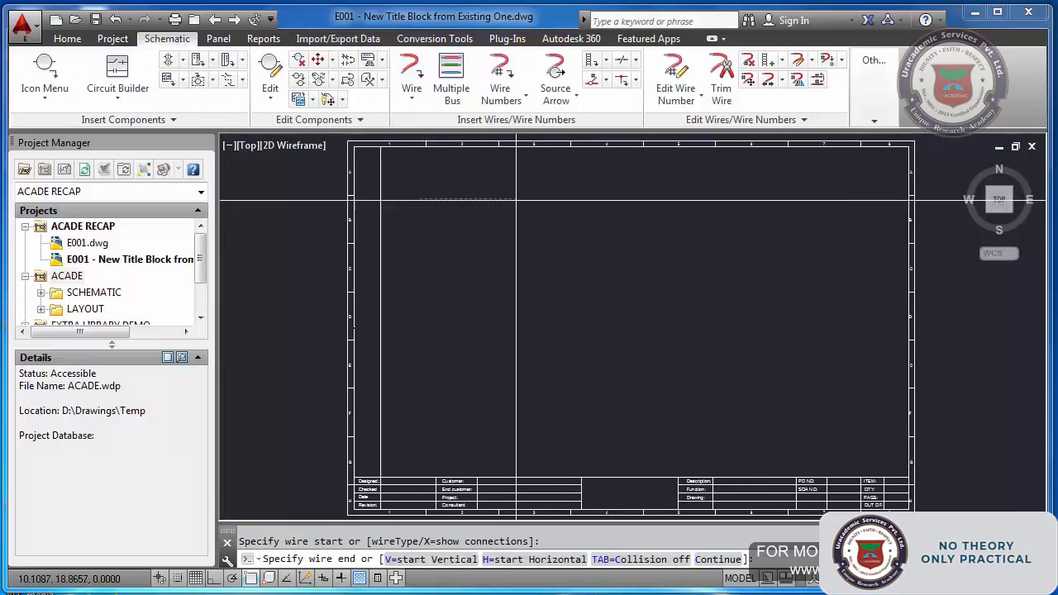
pyautogui.click(520, 199)
pyautogui.rightClick(486, 218)
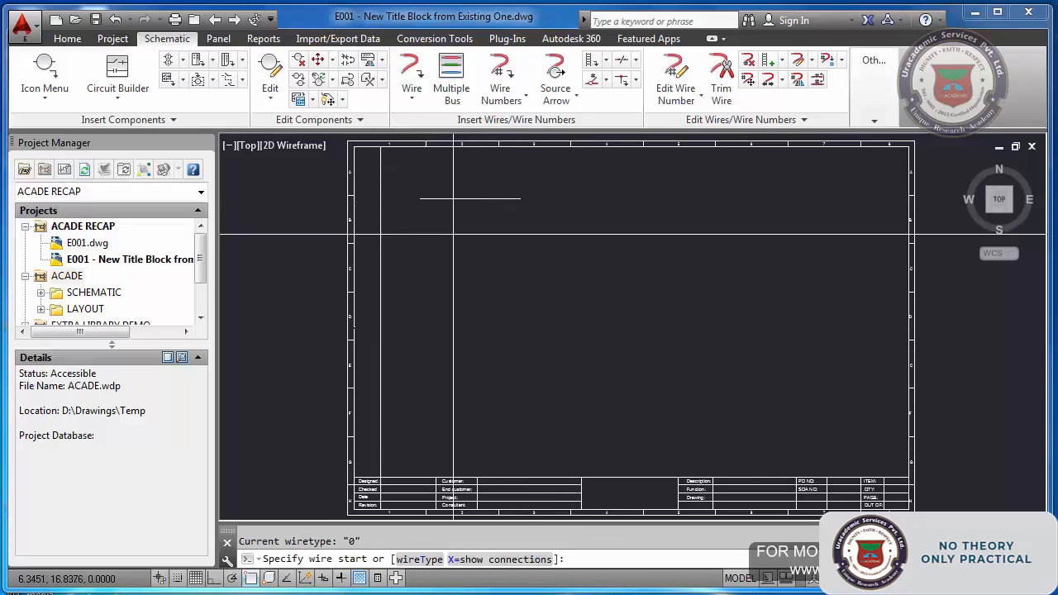
pyautogui.click(453, 235)
pyautogui.click(527, 235)
pyautogui.rightClick(529, 231)
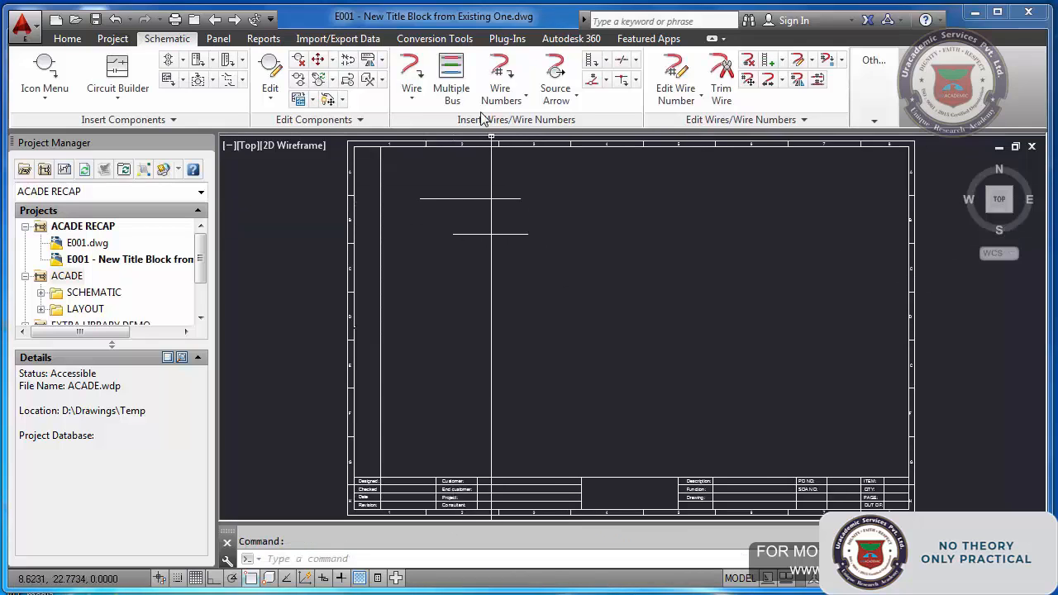
# Insert a source arrow with code 1vdc at the upper wire's right end and its destination arrow at the lower wire's left end
pyautogui.click(553, 82)
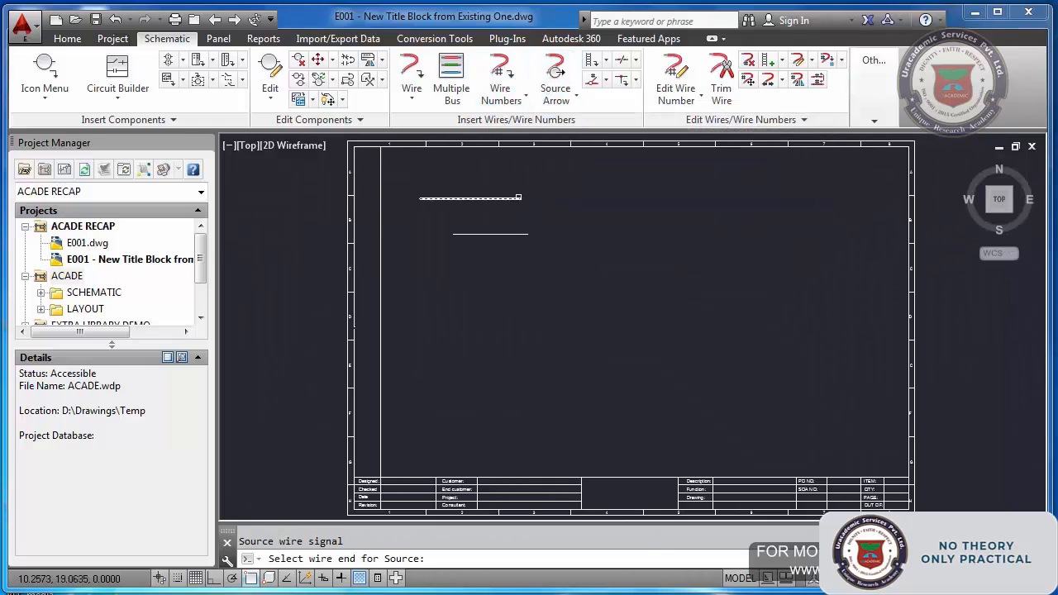
pyautogui.click(518, 198)
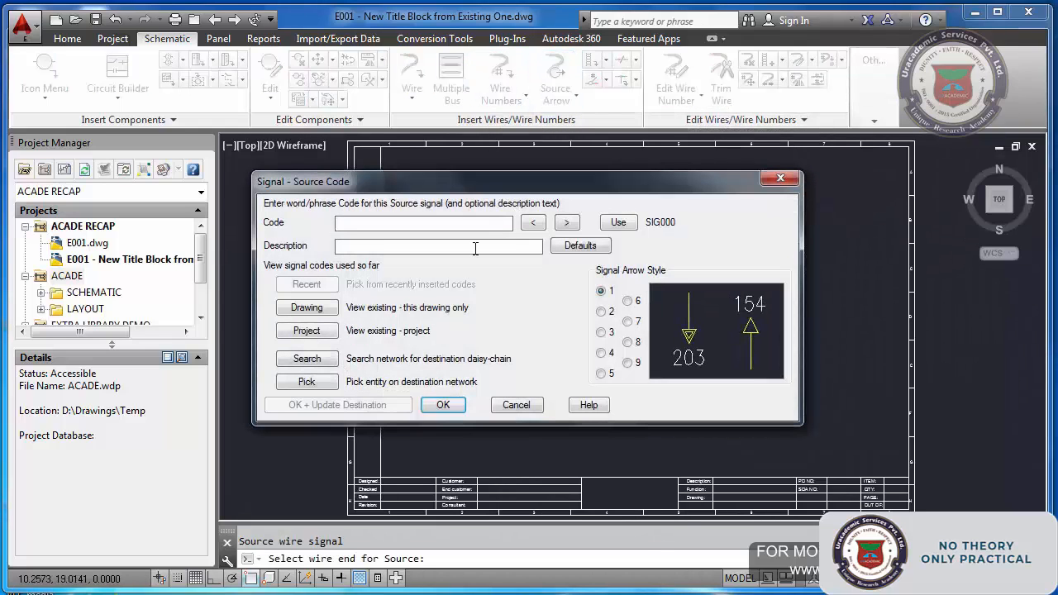
pyautogui.write('1vdc')
pyautogui.click(443, 404)
pyautogui.click(491, 307)
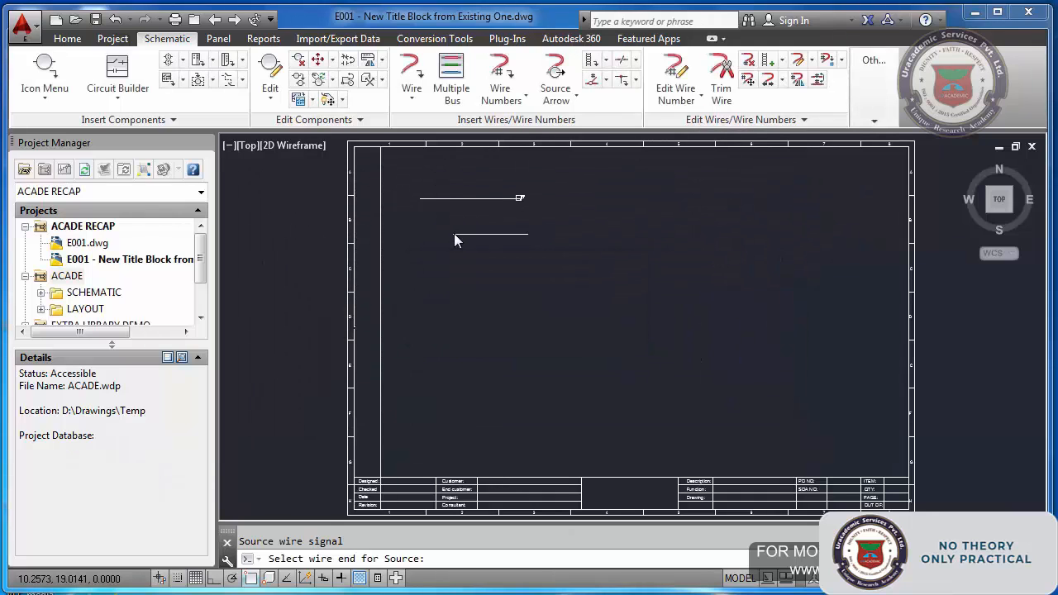
pyautogui.click(453, 235)
# Examine the cross-reference texts at both signal arrows and the column numbers and row letters along the frame
pyautogui.scroll(5, 453, 234)
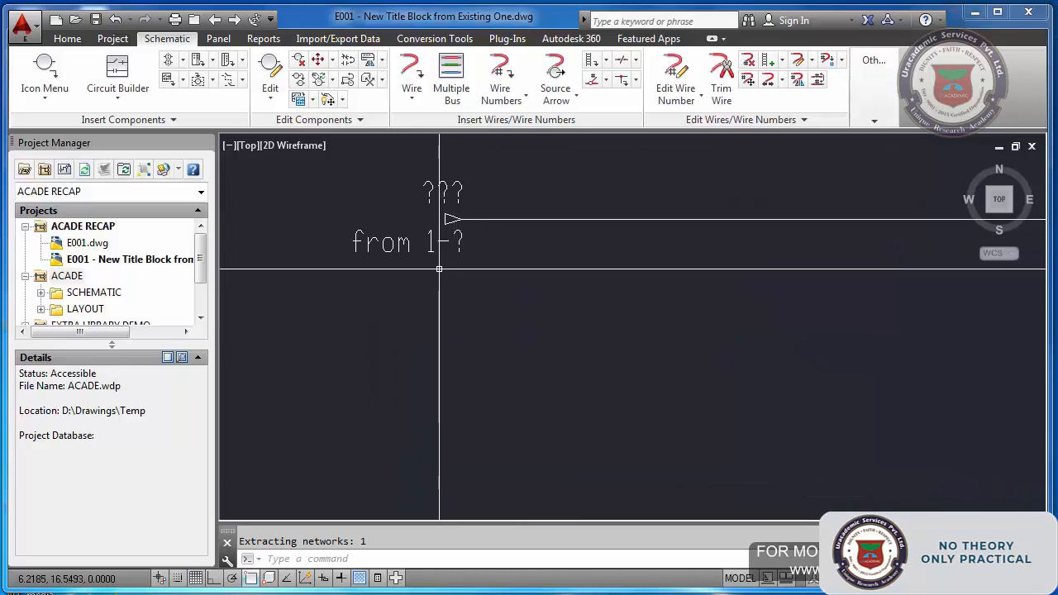
pyautogui.scroll(-4, 439, 269)
pyautogui.scroll(-2, 539, 262)
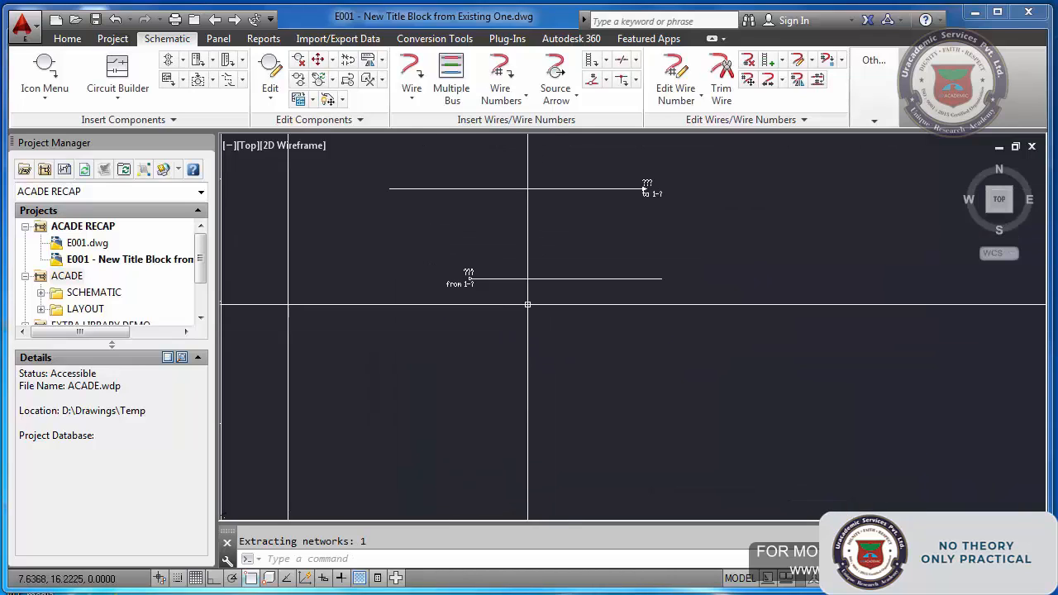
pyautogui.scroll(4, 645, 190)
pyautogui.scroll(-2, 628, 217)
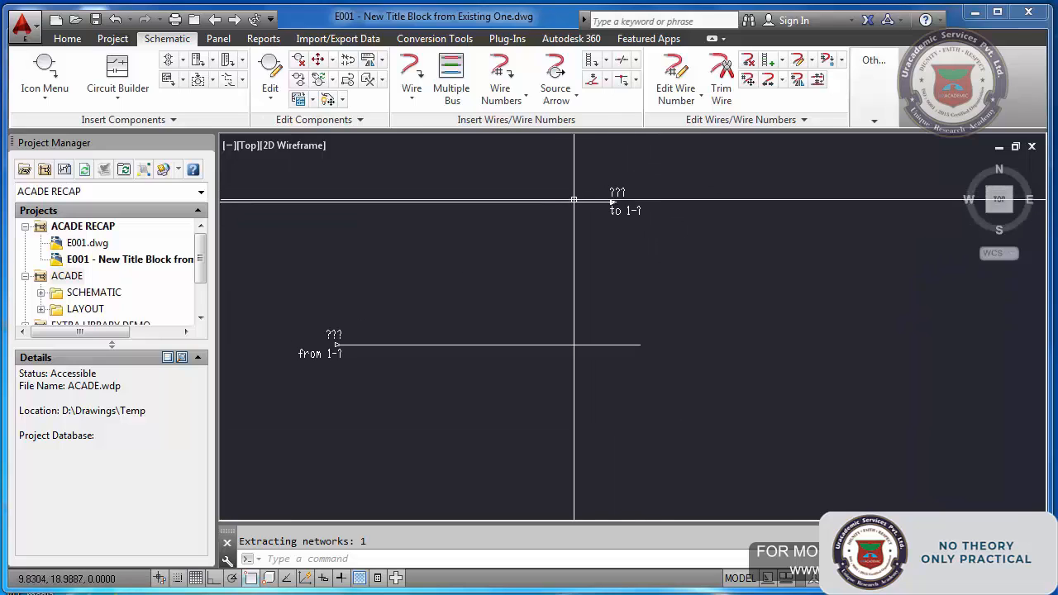
pyautogui.scroll(-4, 578, 358)
pyautogui.scroll(4, 567, 315)
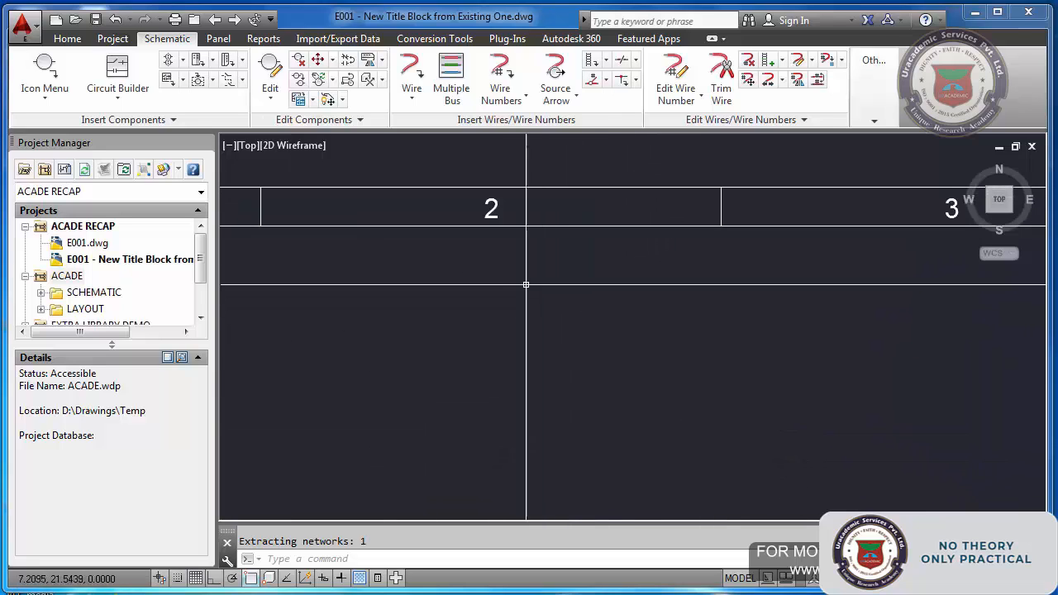
pyautogui.scroll(-4, 529, 264)
pyautogui.scroll(-3, 507, 261)
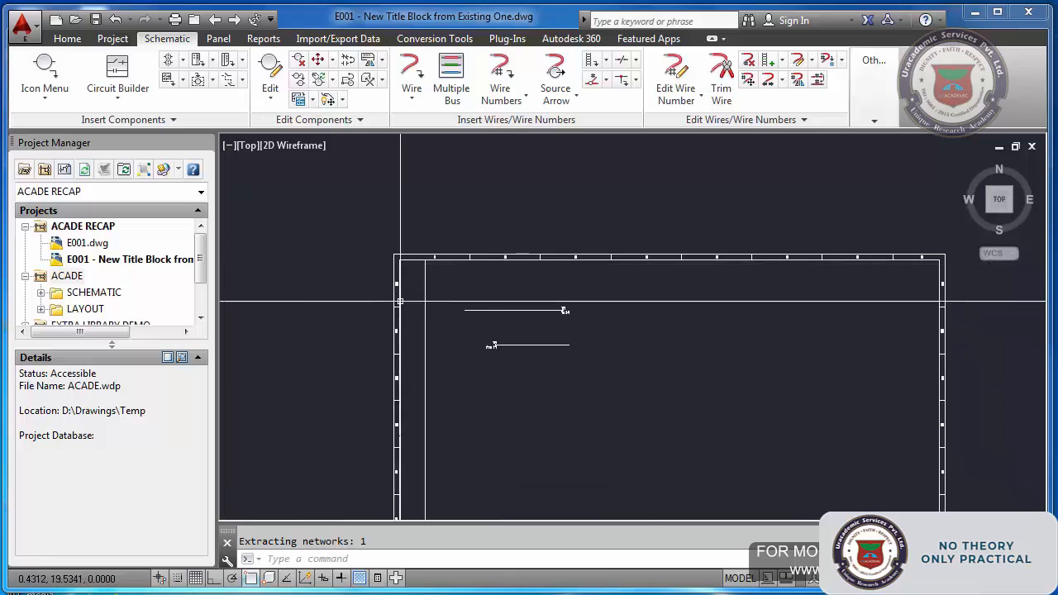
pyautogui.scroll(5, 403, 295)
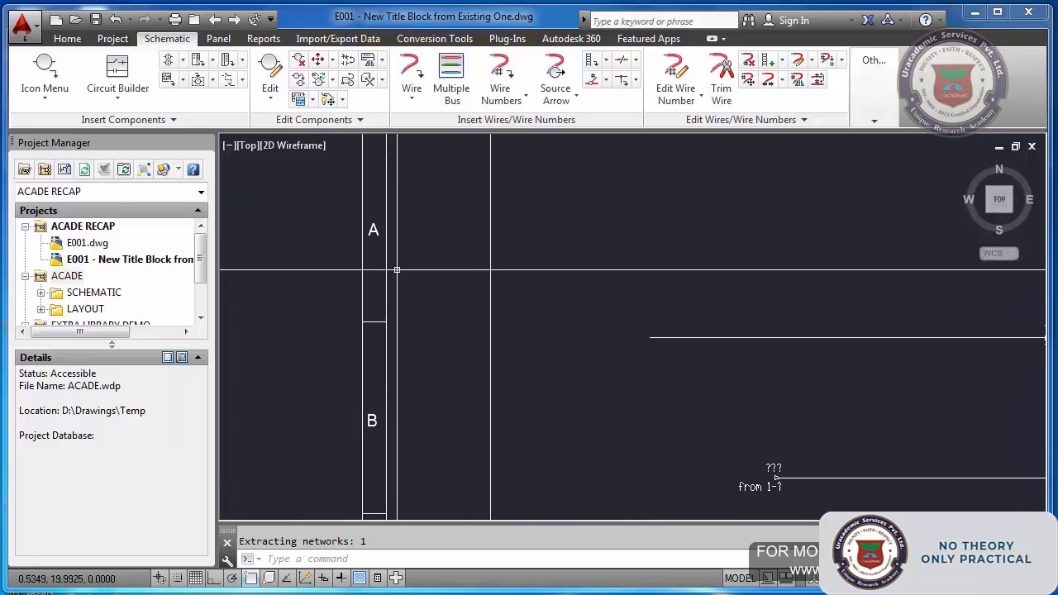
pyautogui.scroll(-4, 399, 269)
pyautogui.scroll(4, 457, 256)
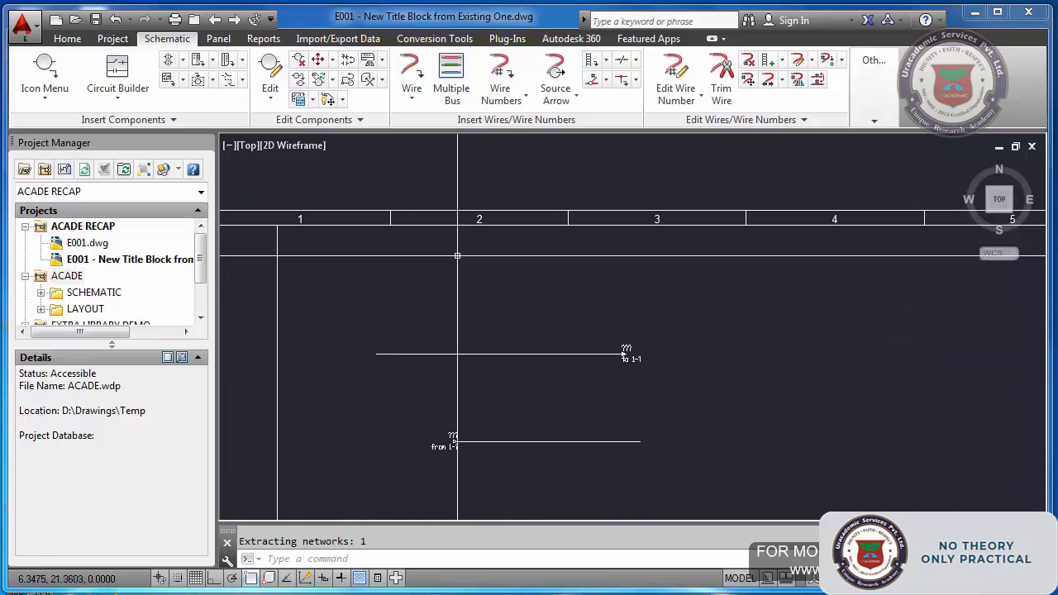
pyautogui.scroll(-4, 456, 255)
pyautogui.scroll(4, 371, 282)
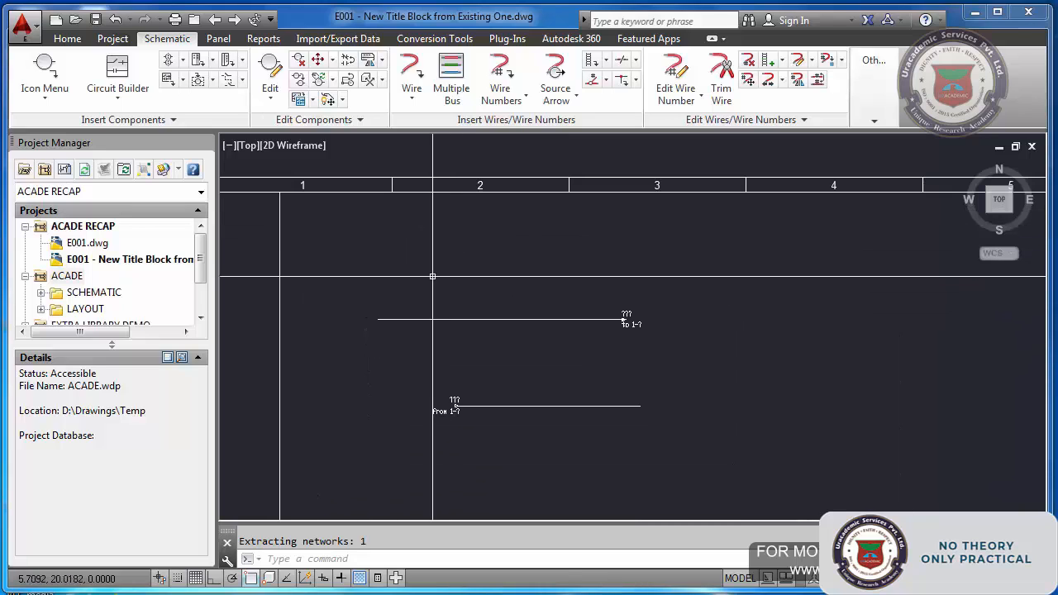
# Erase both wires together with their source and destination arrows
pyautogui.write('e')
pyautogui.press('Return')
pyautogui.click(369, 285)
pyautogui.click(707, 450)
pyautogui.press('Return')
# Explode the title block into separate objects and attribute definitions
pyautogui.write('z')
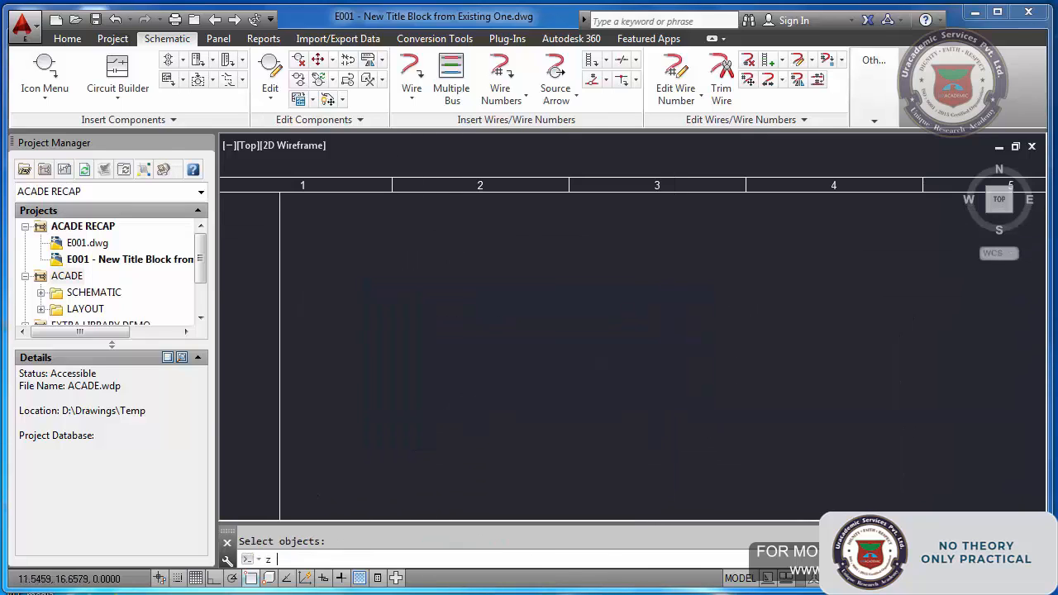
pyautogui.press('Return')
pyautogui.write('e')
pyautogui.press('Return')
pyautogui.press('Escape')
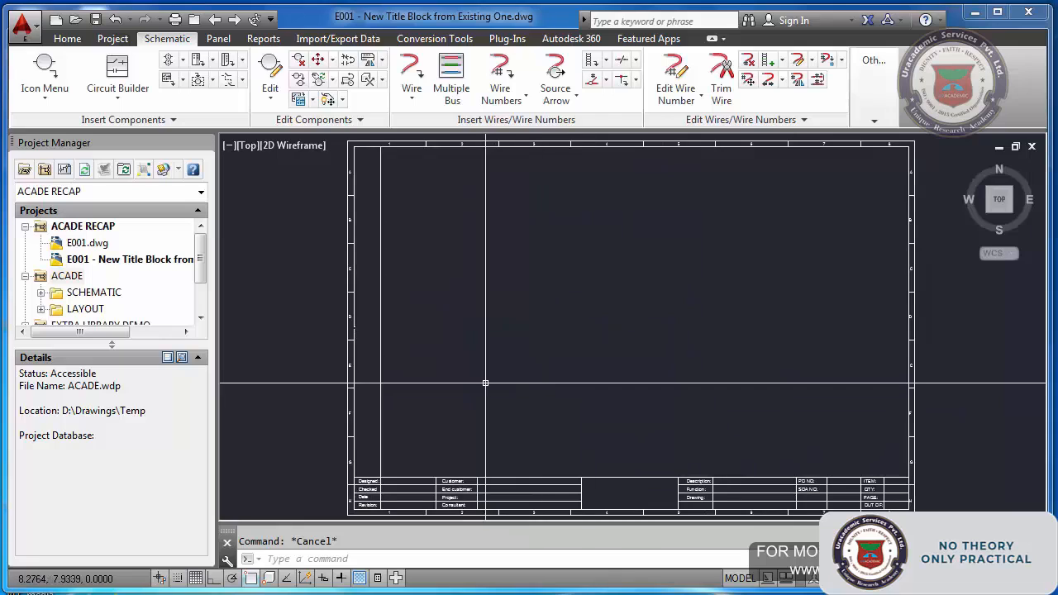
pyautogui.write('x')
pyautogui.press('Return')
pyautogui.click(368, 359)
pyautogui.click(312, 377)
pyautogui.press('Return')
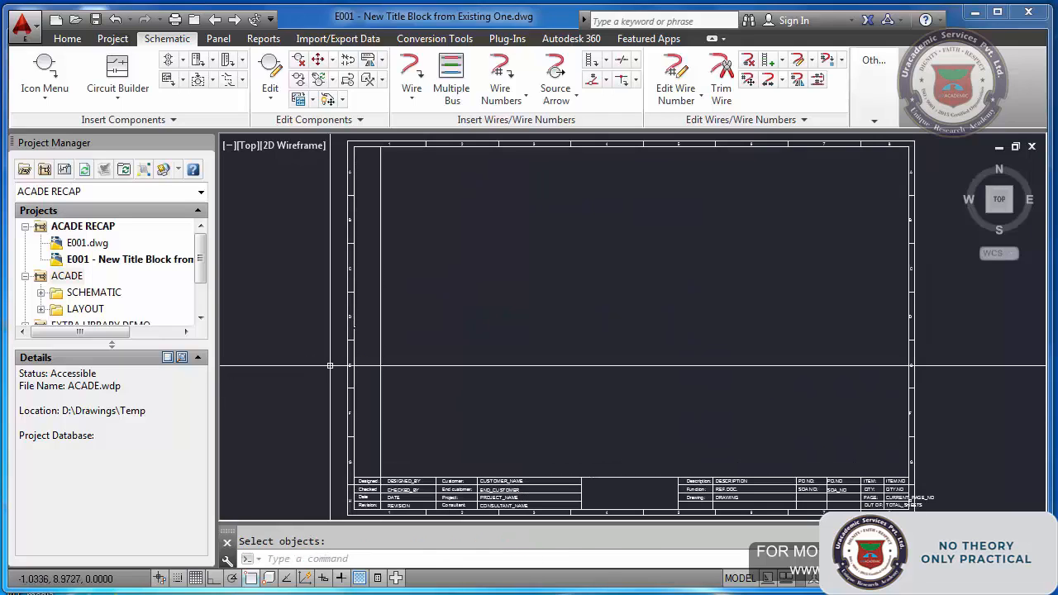
# Erase the row letters and division marks along the frame's left edge
pyautogui.write('e')
pyautogui.press('Return')
pyautogui.click(335, 160)
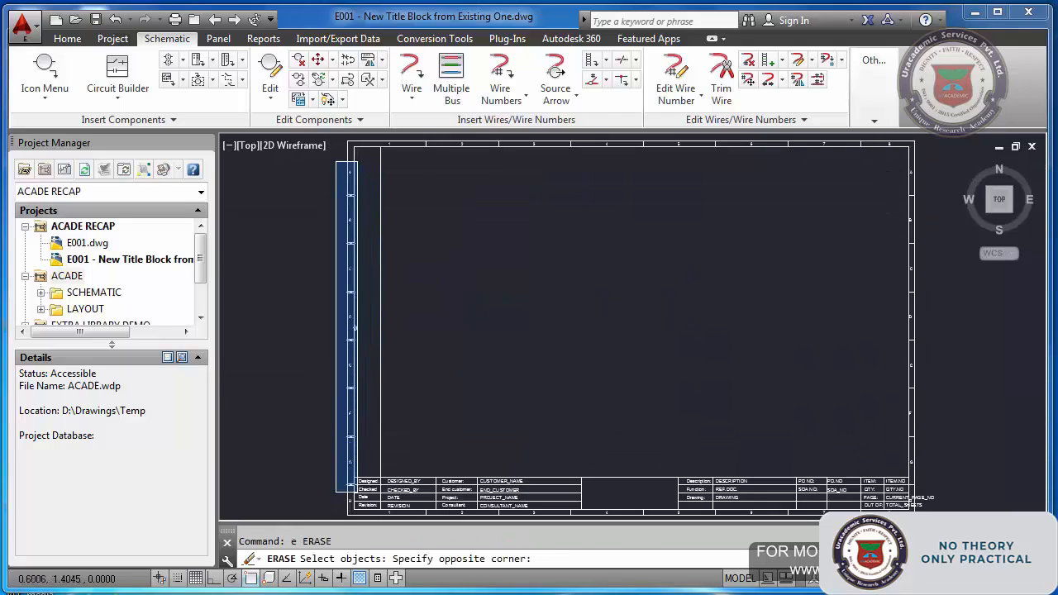
pyautogui.click(356, 503)
pyautogui.scroll(-4, 391, 278)
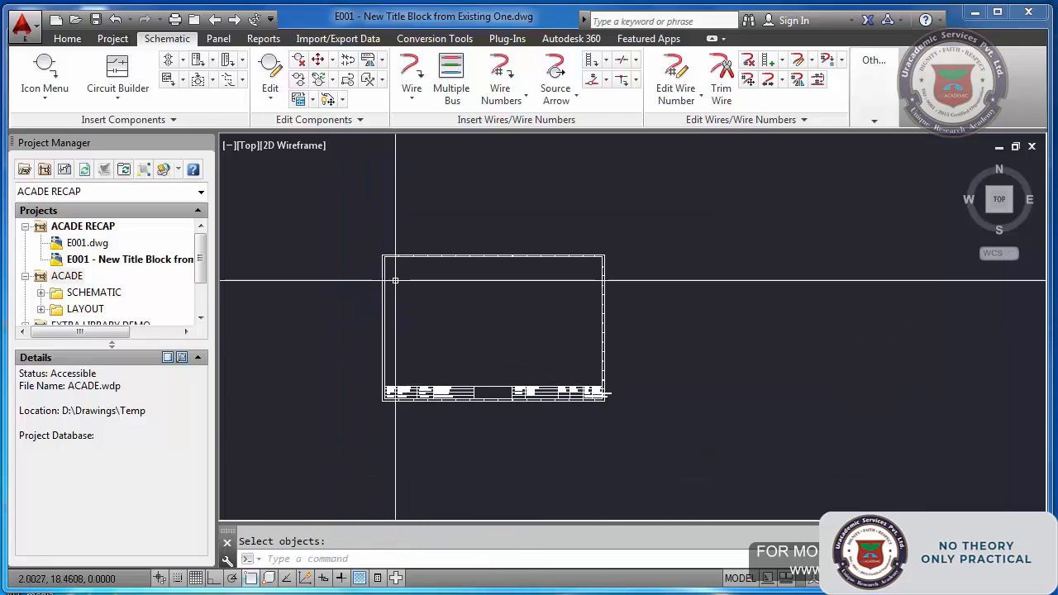
# Erase the column numbers and division marks along the frame's top edge
pyautogui.scroll(4, 395, 253)
pyautogui.click(394, 253)
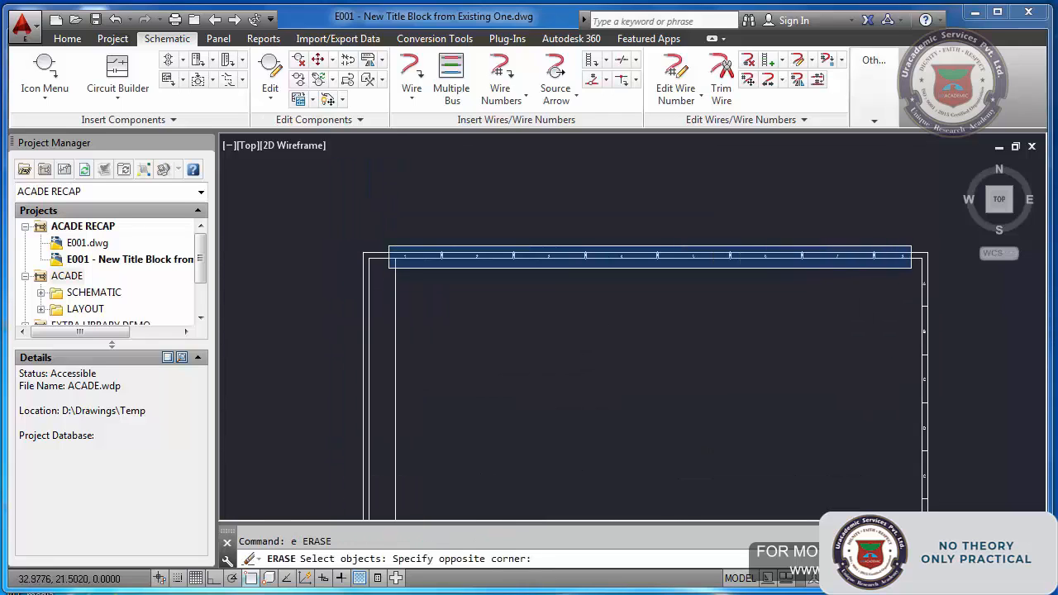
pyautogui.click(904, 271)
# Erase the row letters and division marks along the frame's right edge, including those beside the title fields
pyautogui.click(909, 276)
pyautogui.click(947, 499)
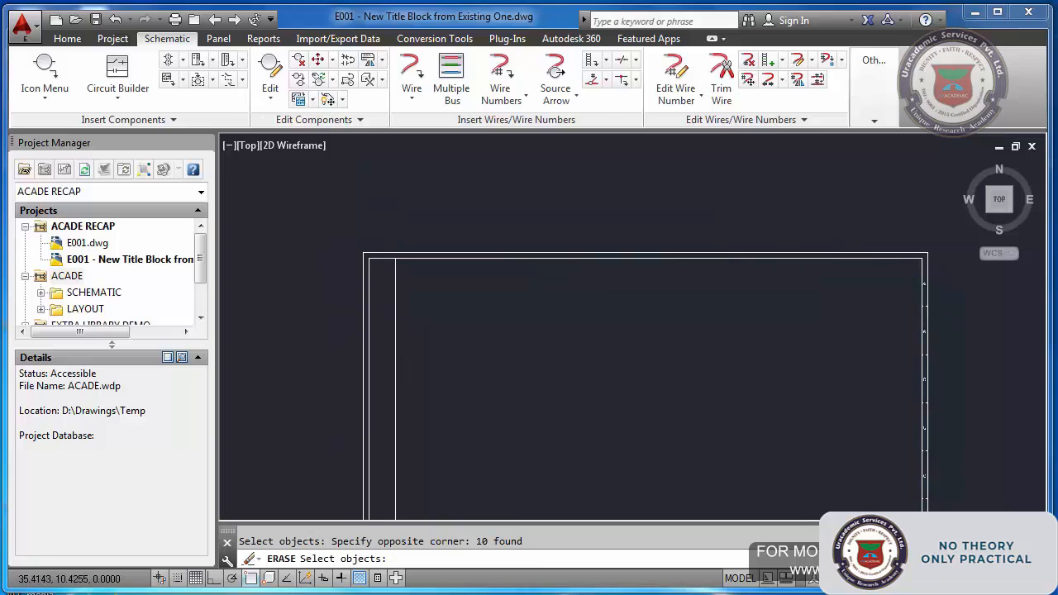
pyautogui.scroll(-5, 912, 451)
pyautogui.scroll(5, 912, 451)
pyautogui.press('Return')
pyautogui.write('e ERASE')
pyautogui.press('Return')
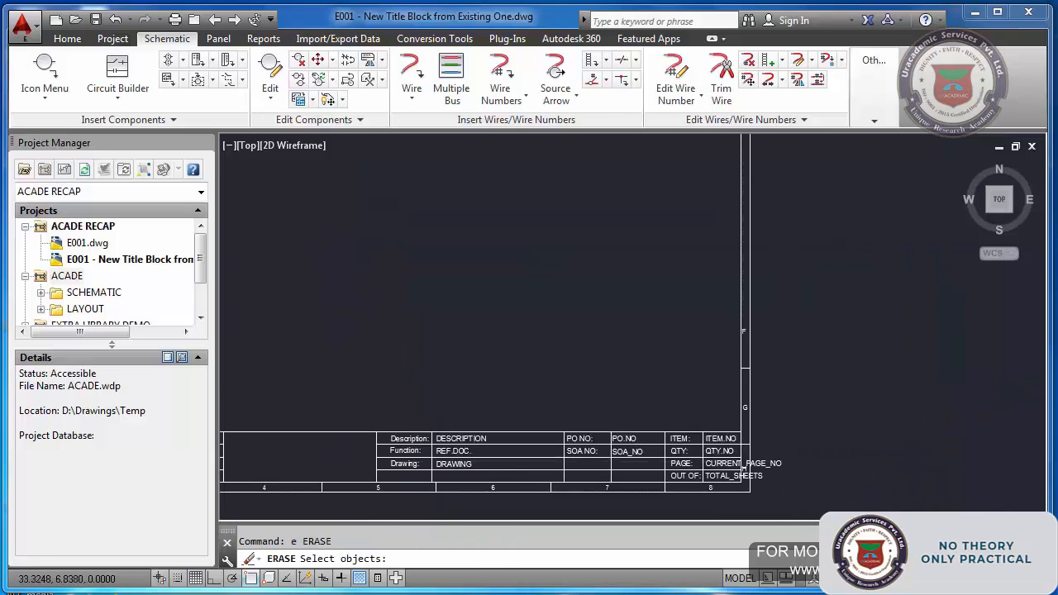
pyautogui.click(732, 312)
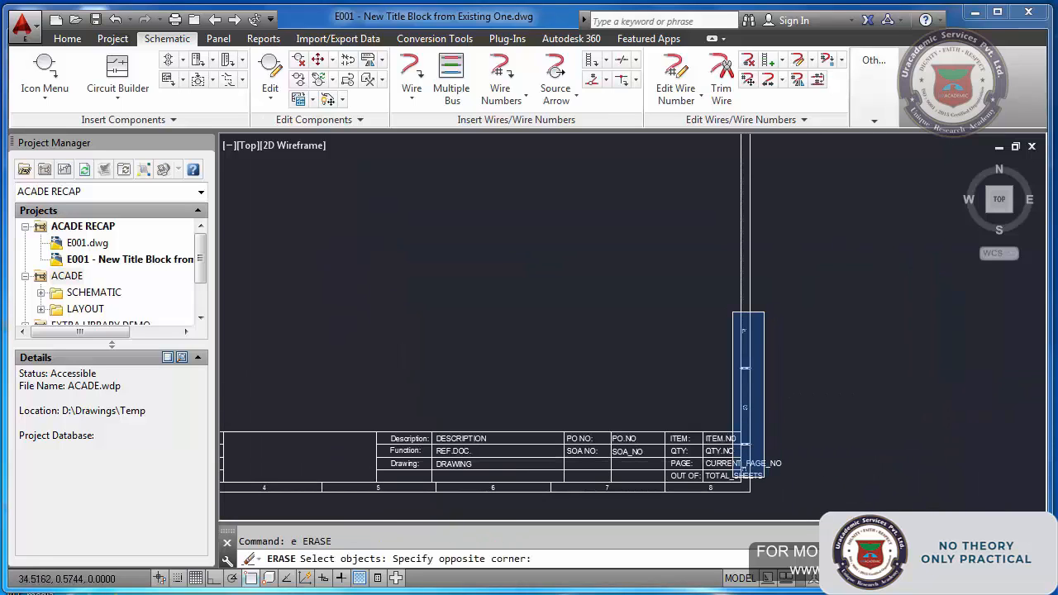
pyautogui.click(764, 477)
pyautogui.press('Return')
# Erase column numbers 5 to 8 and their division marks along the frame's bottom edge
pyautogui.press('Return')
pyautogui.click(629, 505)
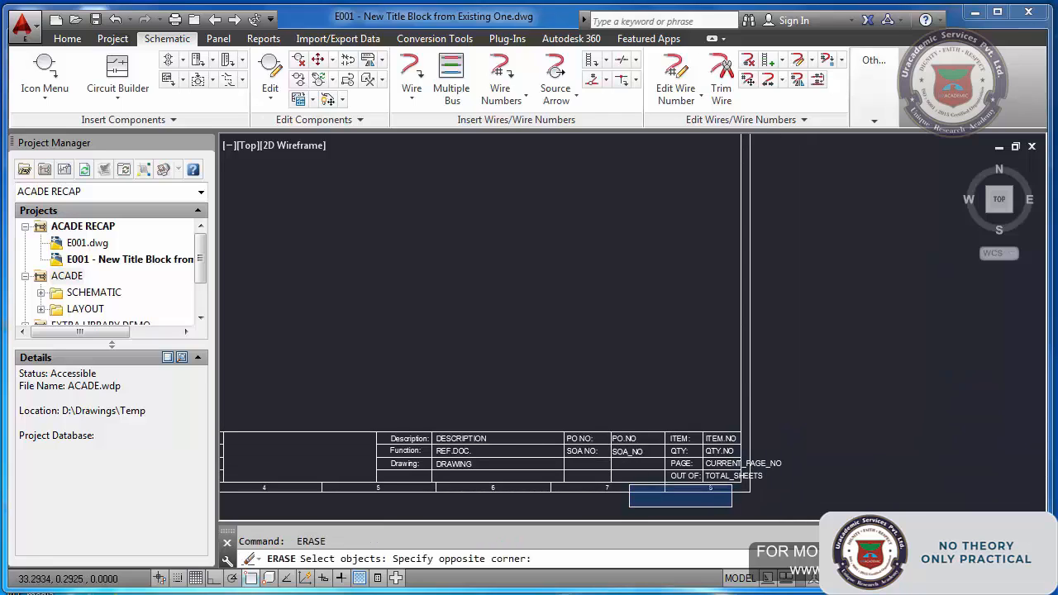
pyautogui.click(731, 487)
pyautogui.press('Return')
pyautogui.press('Return')
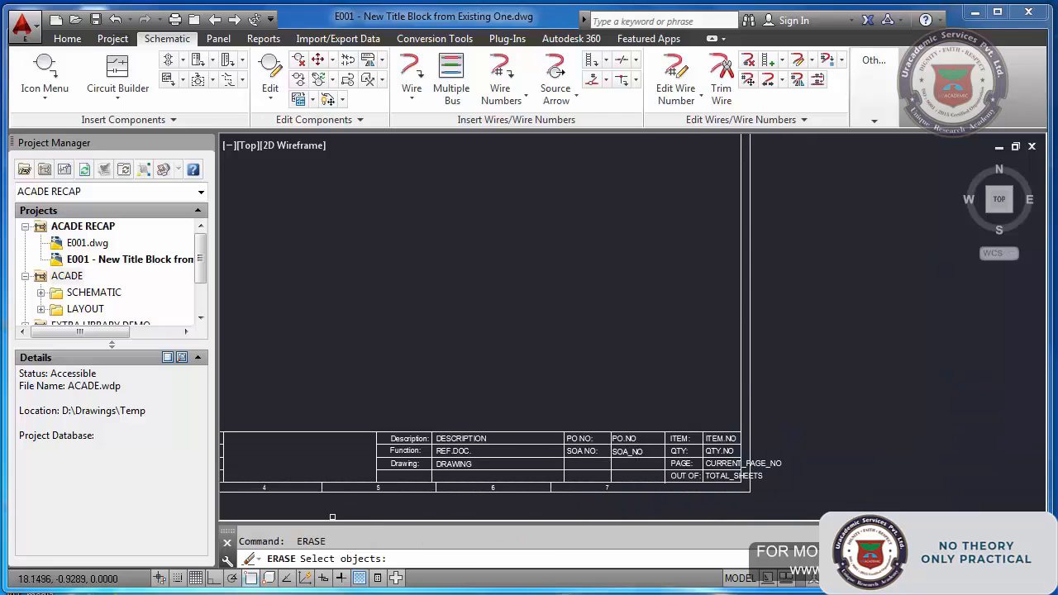
pyautogui.click(315, 517)
pyautogui.click(686, 478)
pyautogui.press('Return')
pyautogui.scroll(-4, 727, 454)
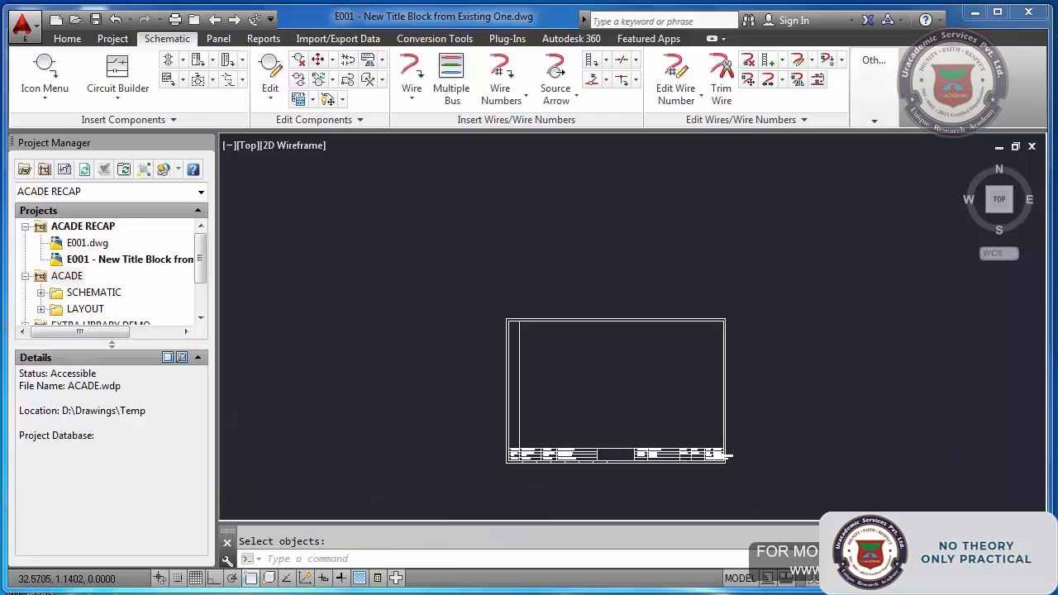
# Erase the remaining column numbers 1 to 4 and their division marks along the frame's bottom edge
pyautogui.scroll(6, 522, 464)
pyautogui.press('Return')
pyautogui.click(454, 465)
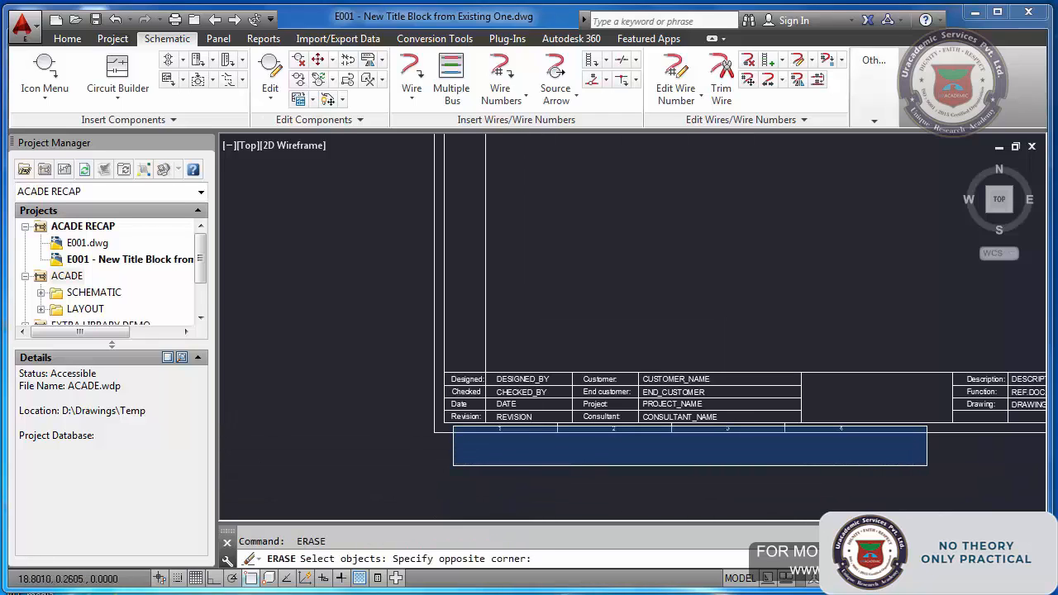
pyautogui.click(926, 426)
pyautogui.press('Return')
# Try to open the XY Grid Setup for the current drawing
pyautogui.write('ze')
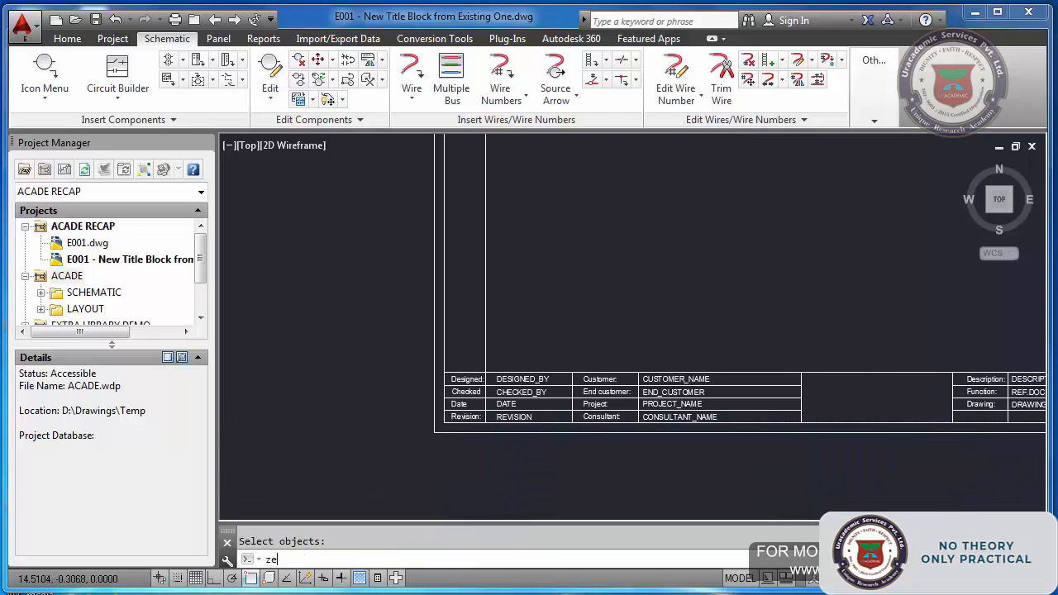
pyautogui.press('Return')
pyautogui.press('Escape')
pyautogui.write('z')
pyautogui.press('Return')
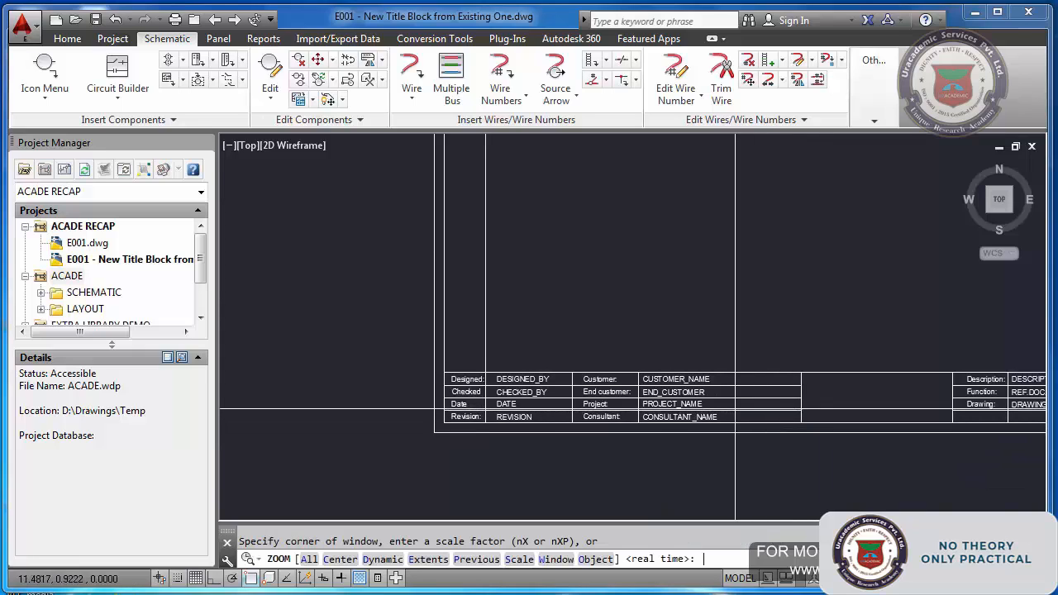
pyautogui.write('e')
pyautogui.press('Return')
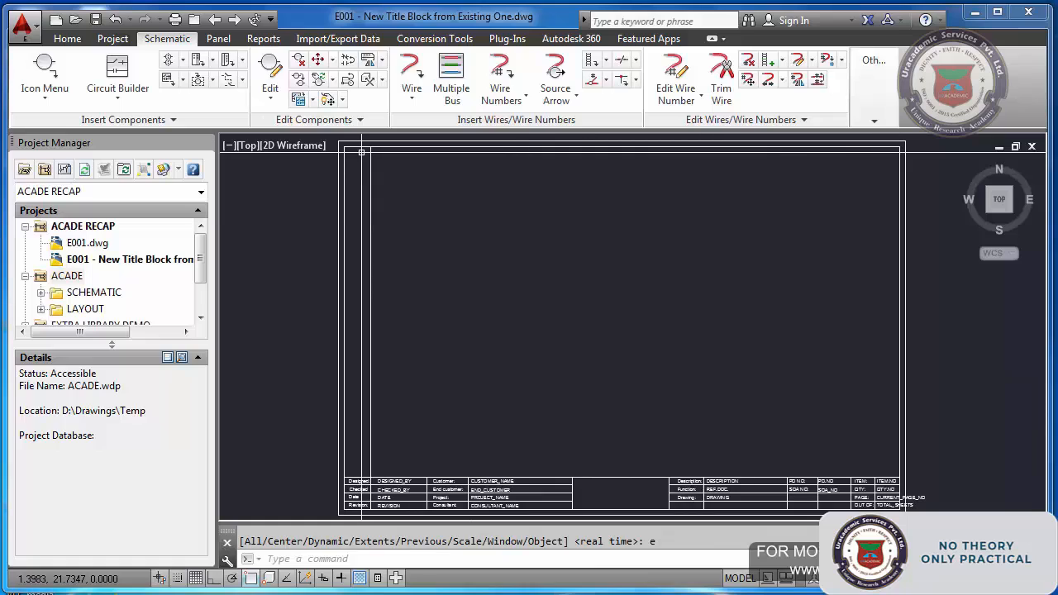
pyautogui.click(605, 59)
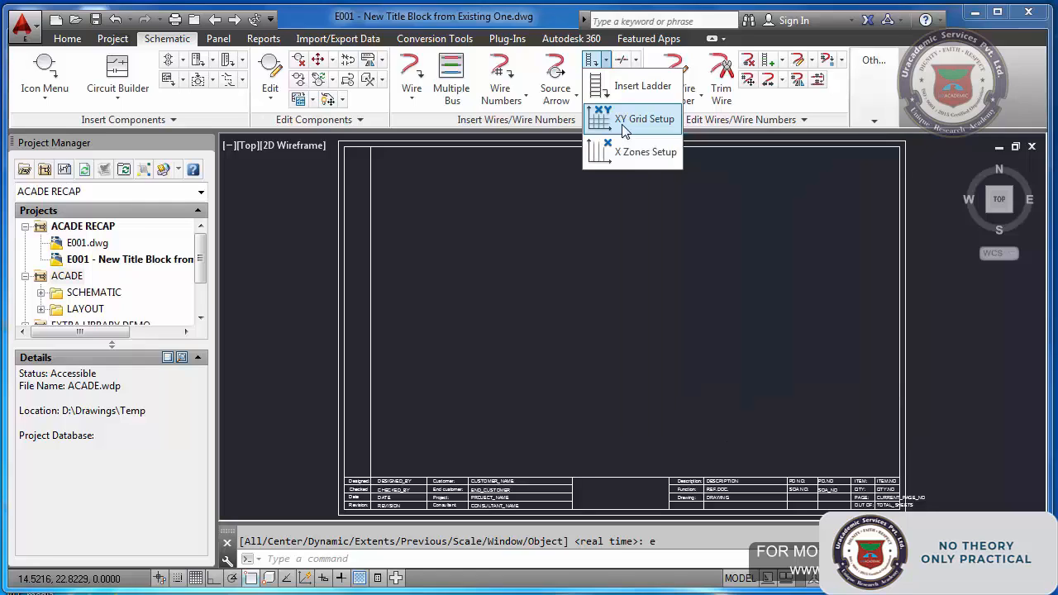
pyautogui.click(626, 121)
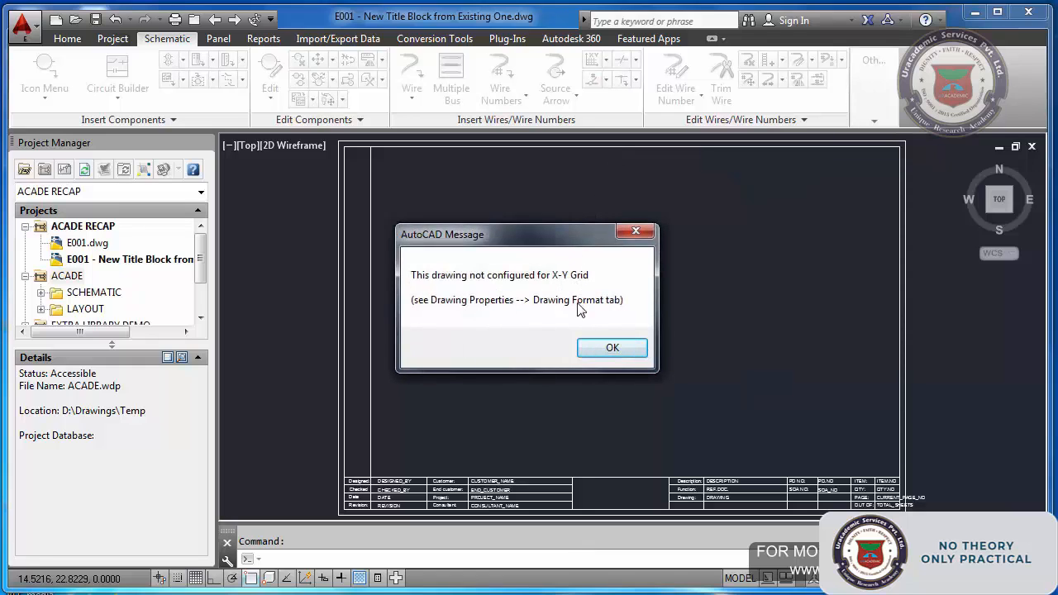
pyautogui.click(611, 348)
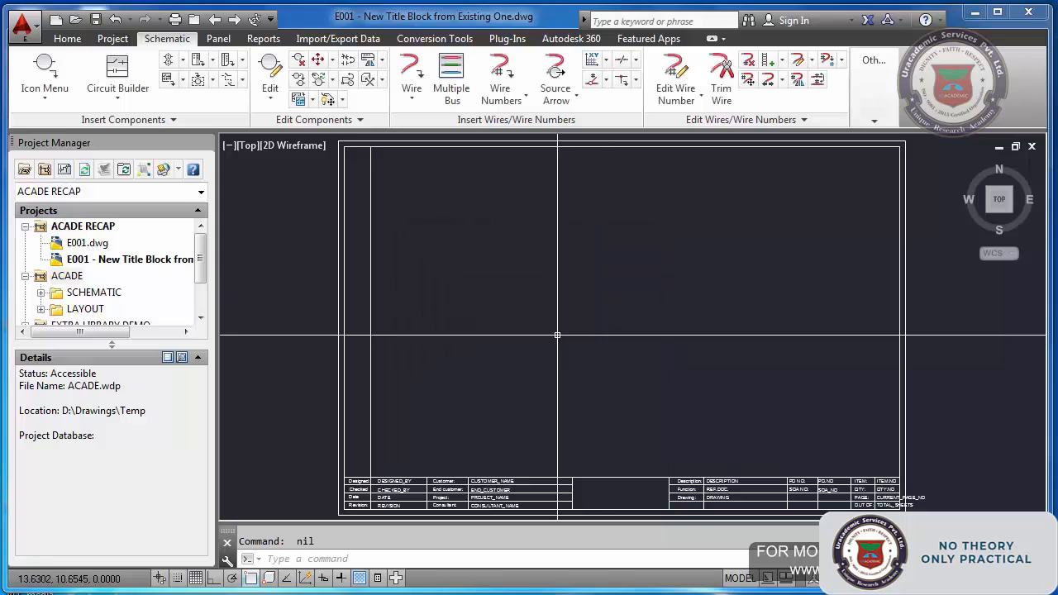
# Set the format referencing of the E001 - New Title Block from Existing One drawing to X-Y Grid in its drawing properties
pyautogui.rightClick(122, 261)
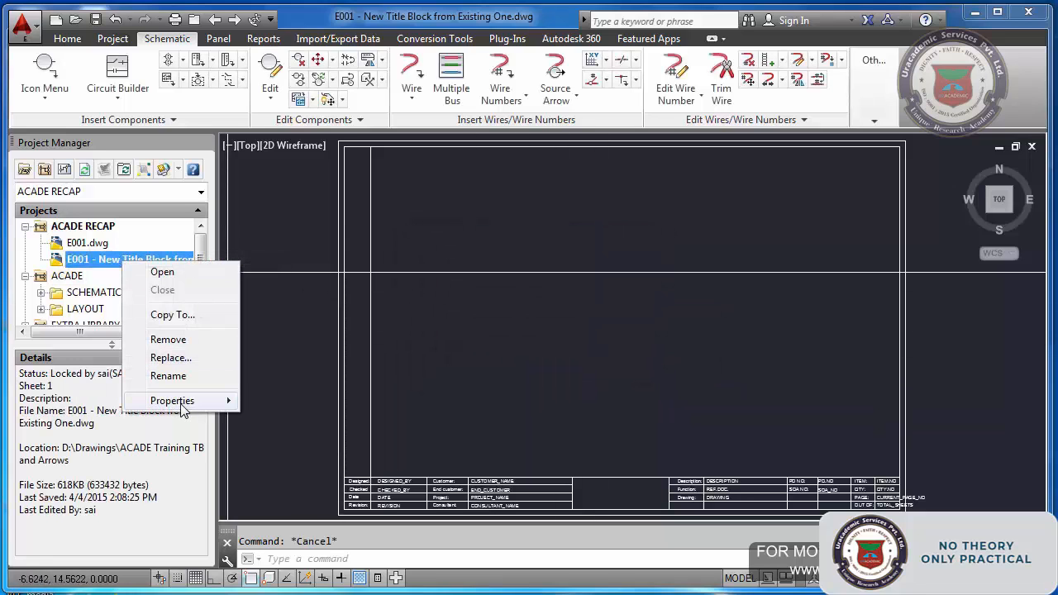
pyautogui.moveTo(208, 401)
pyautogui.click(284, 402)
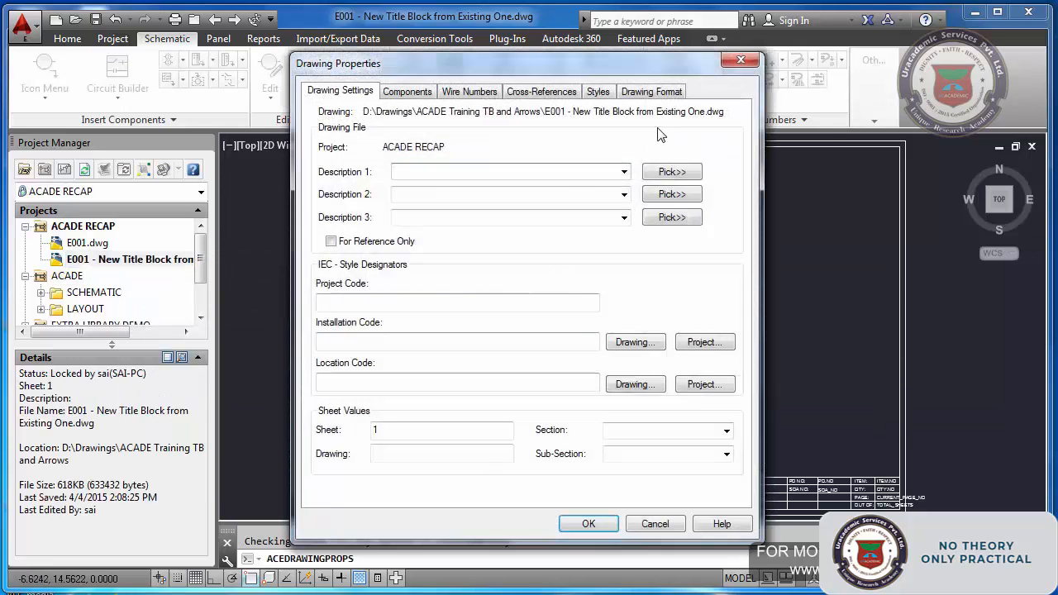
pyautogui.click(655, 92)
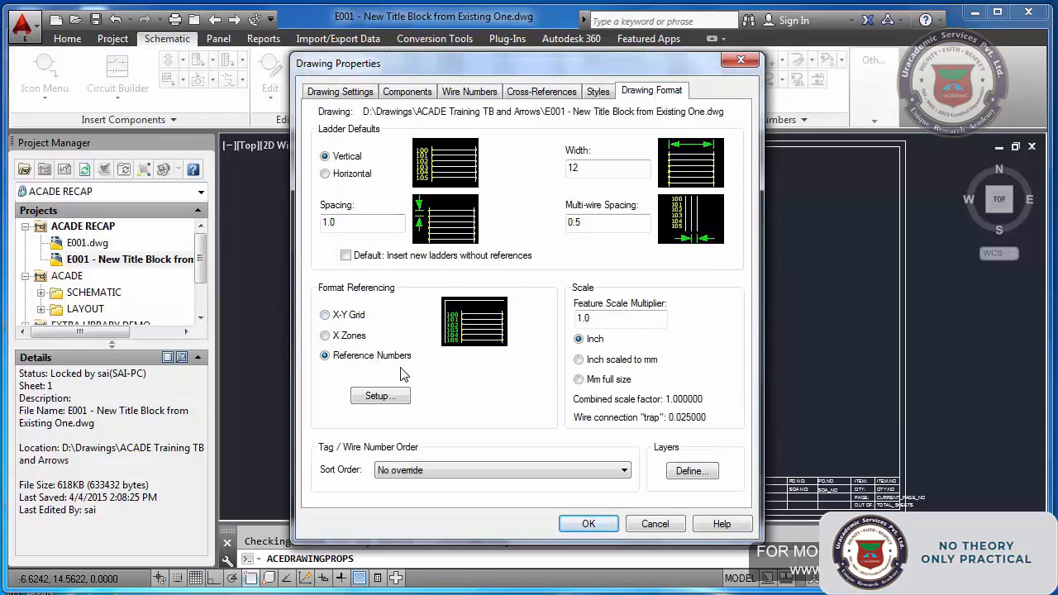
pyautogui.click(327, 317)
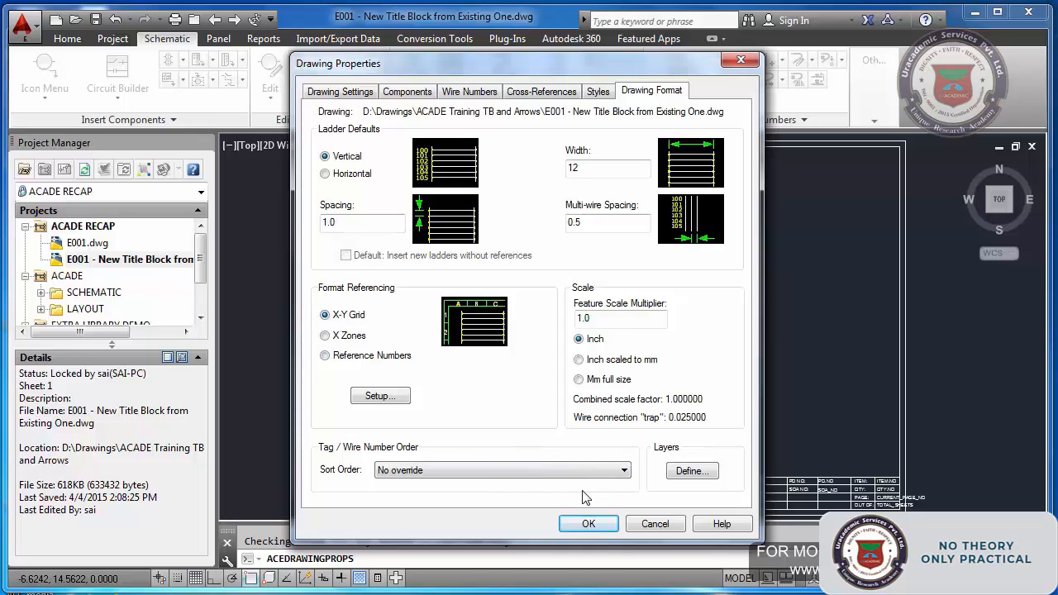
pyautogui.click(588, 524)
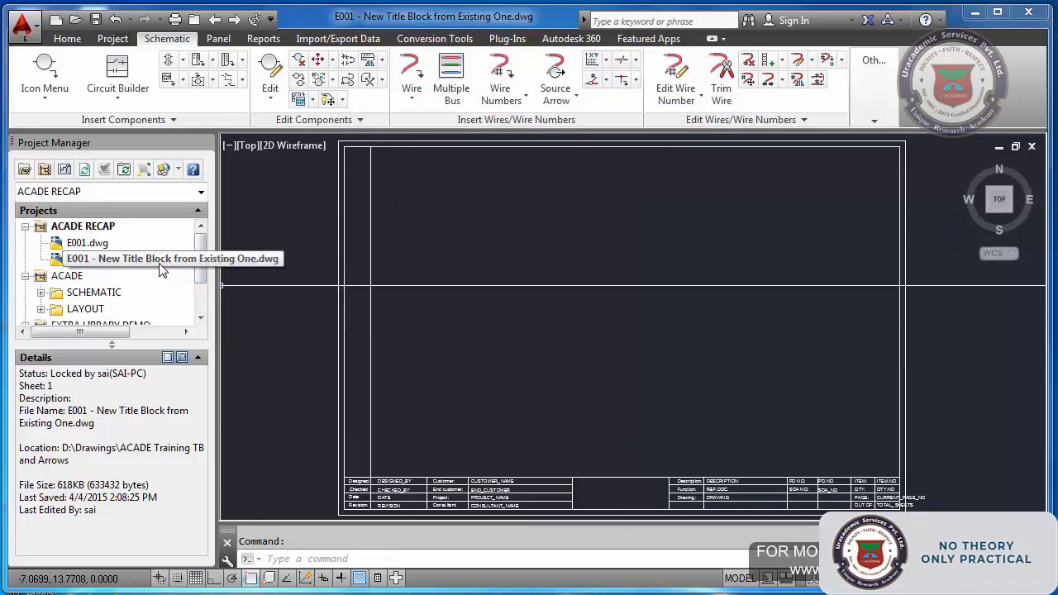
# Check the format referencing option in the ACADE RECAP project's drawing format settings
pyautogui.rightClick(103, 231)
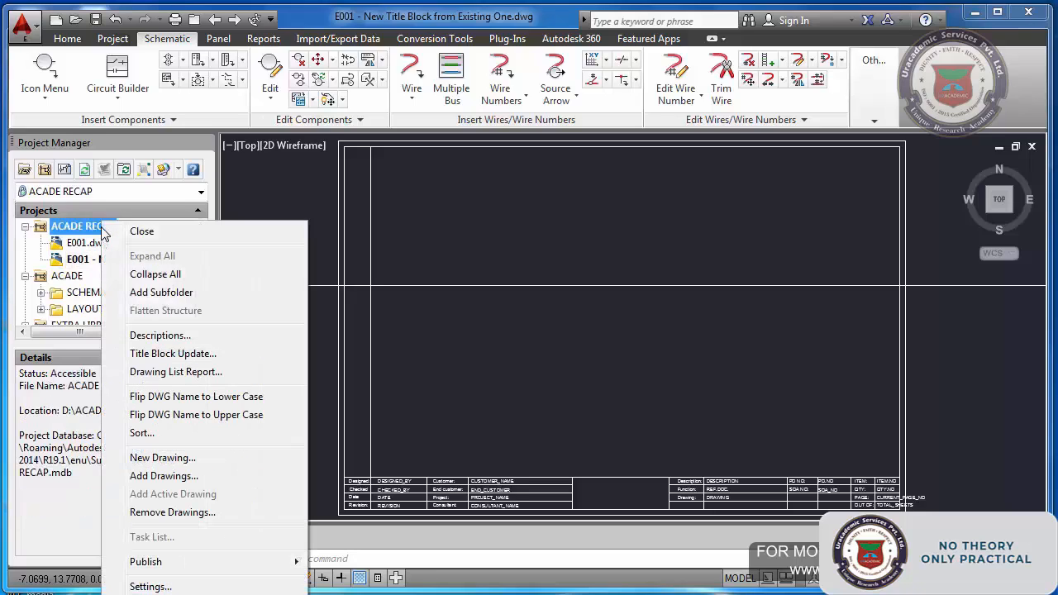
pyautogui.click(157, 586)
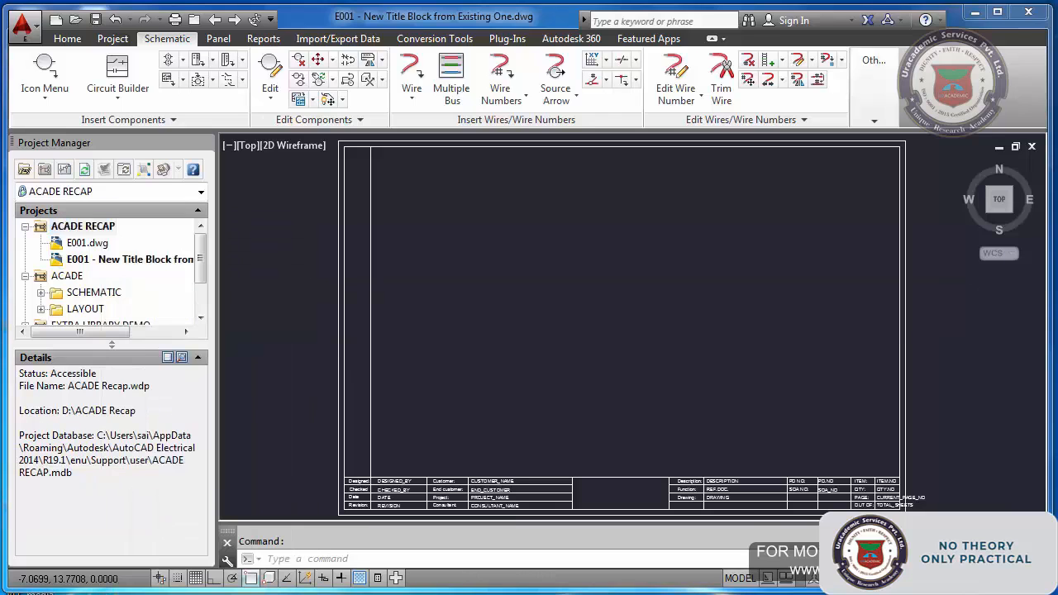
pyautogui.click(634, 73)
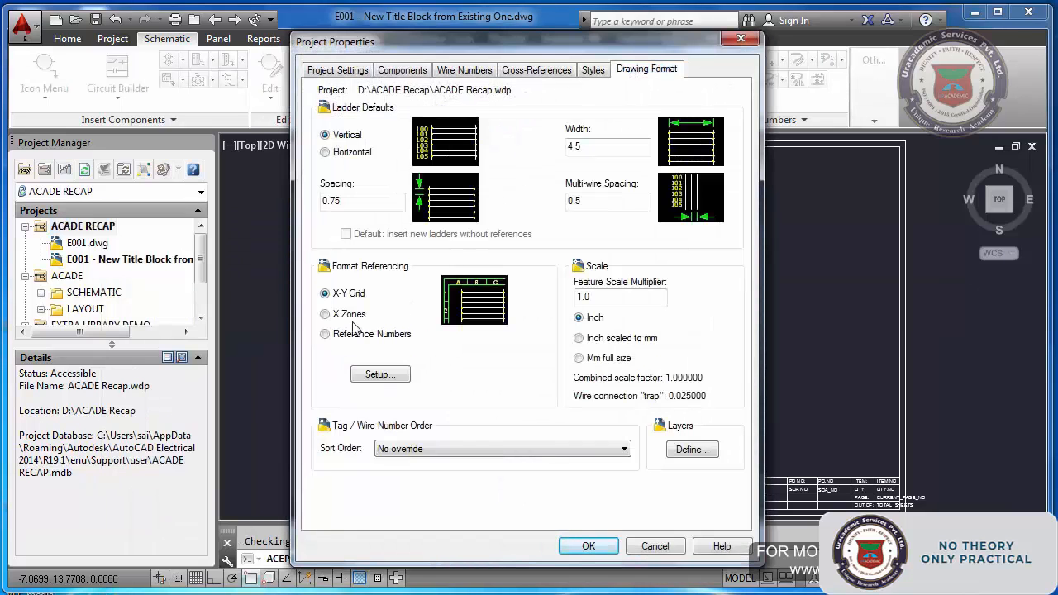
pyautogui.click(652, 547)
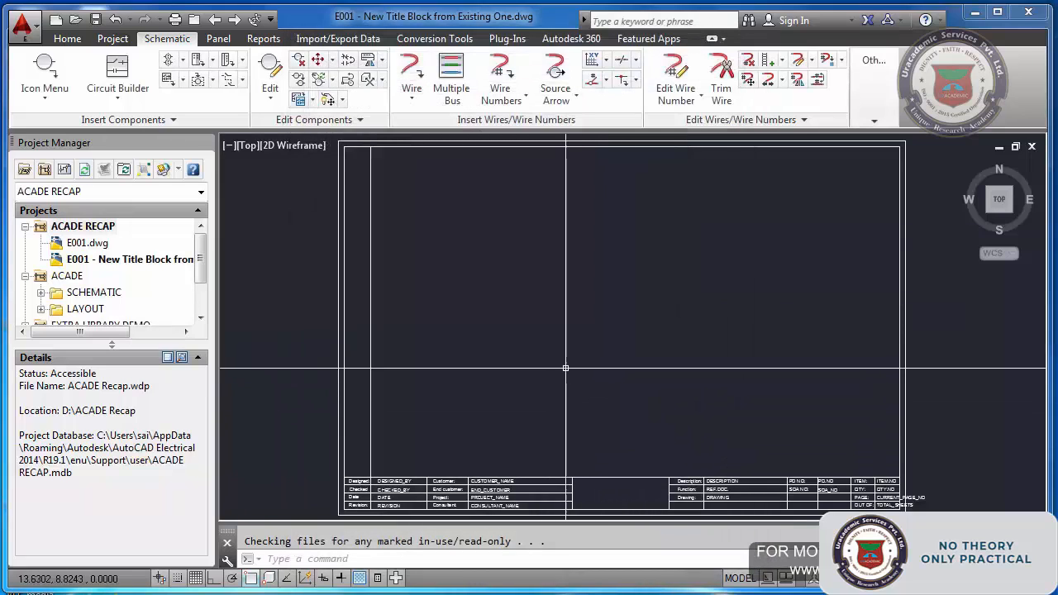
pyautogui.click(593, 63)
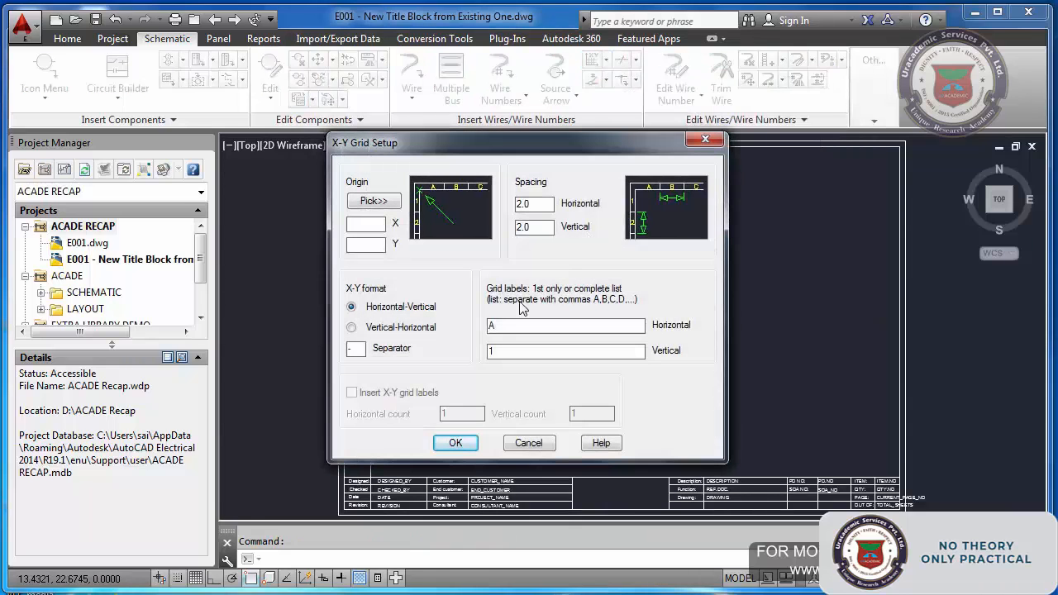
pyautogui.doubleClick(541, 204)
pyautogui.press('Escape')
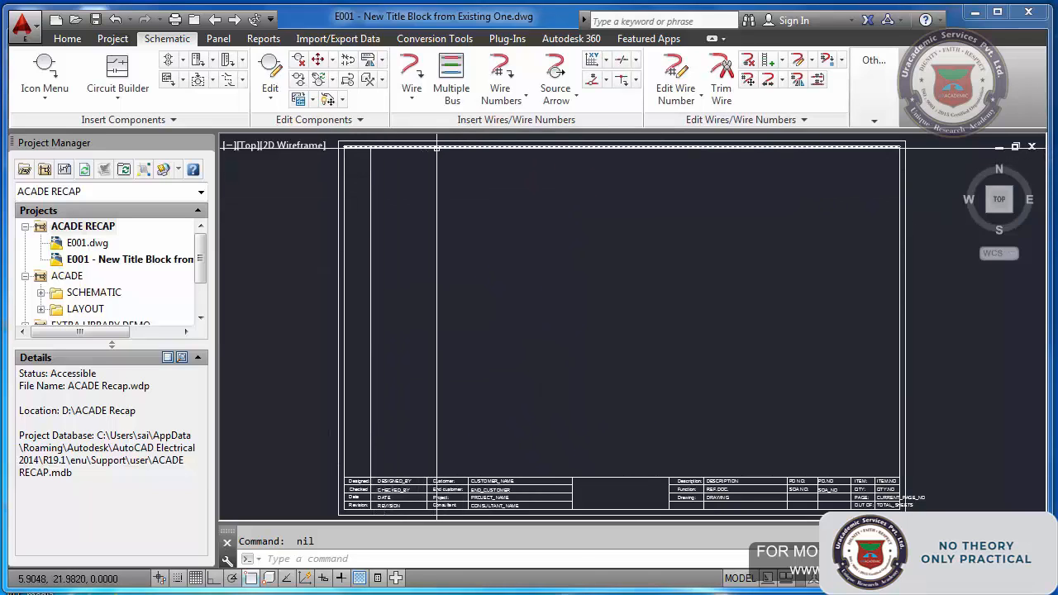
# Set the X-Y grid spacing to 4.3 horizontal and 2.8 vertical in the XY Grid Setup
pyautogui.click(605, 63)
pyautogui.click(616, 122)
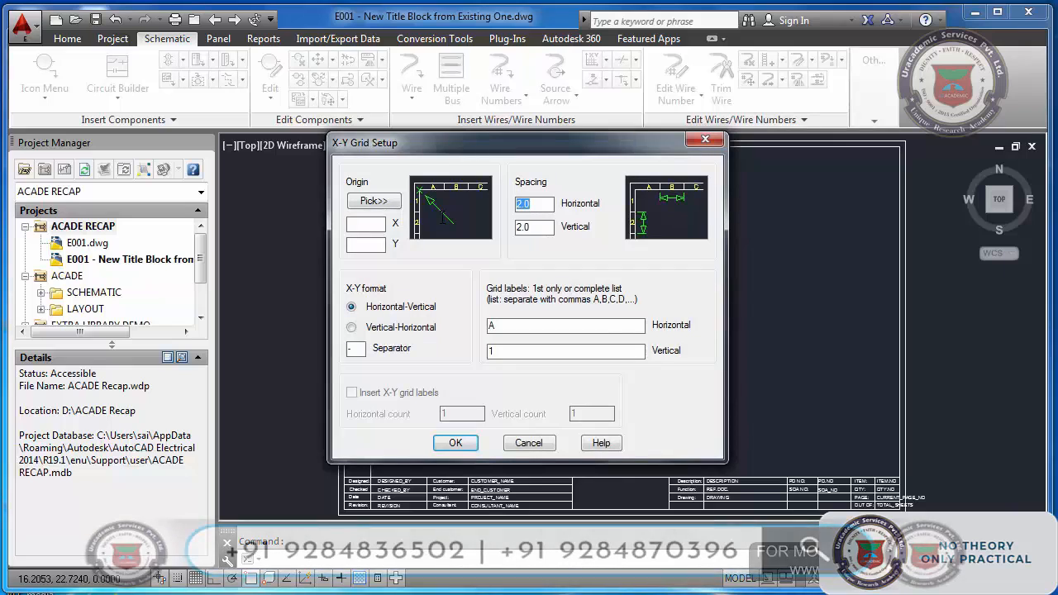
pyautogui.write('4.3')
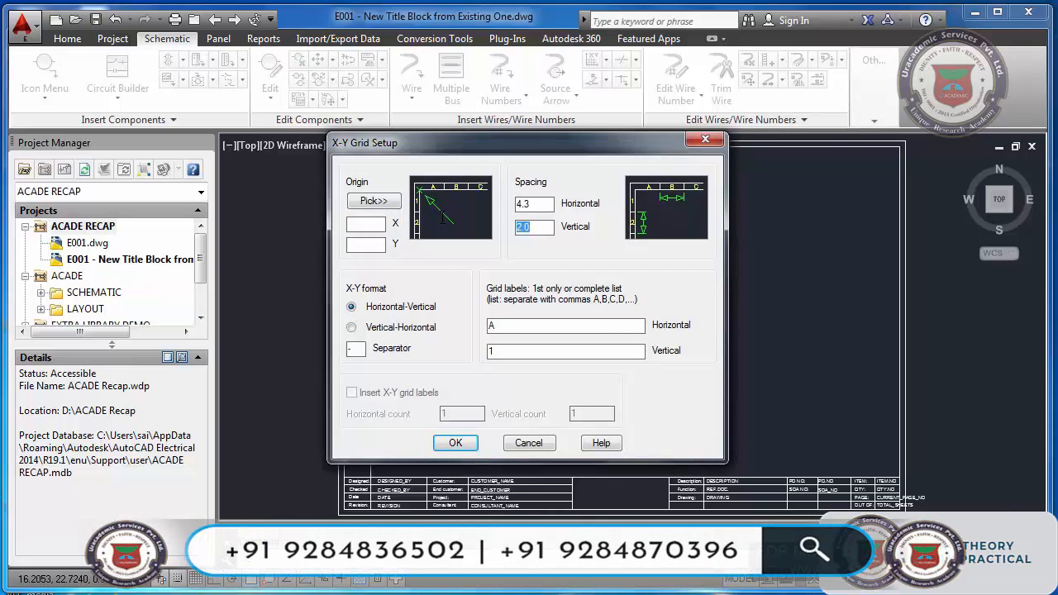
pyautogui.write('2')
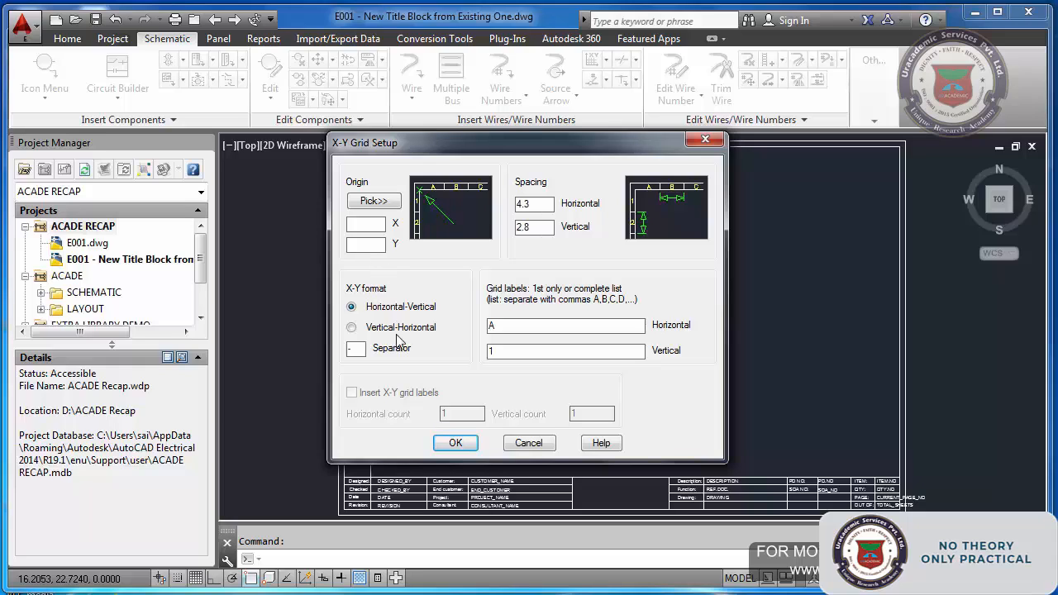
pyautogui.press('Tab')
# Start the grid labels at 1 horizontally and A vertically, and place the grid origin at the inner frame's upper-left corner
pyautogui.moveTo(596, 149); pyautogui.dragTo(611, 197)
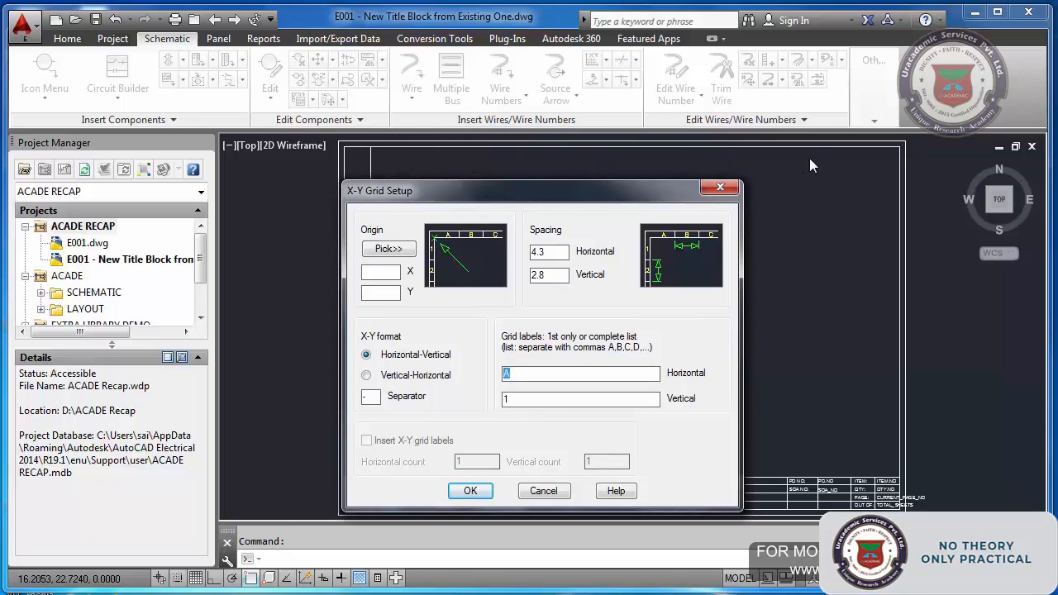
pyautogui.write('1')
pyautogui.click(404, 254)
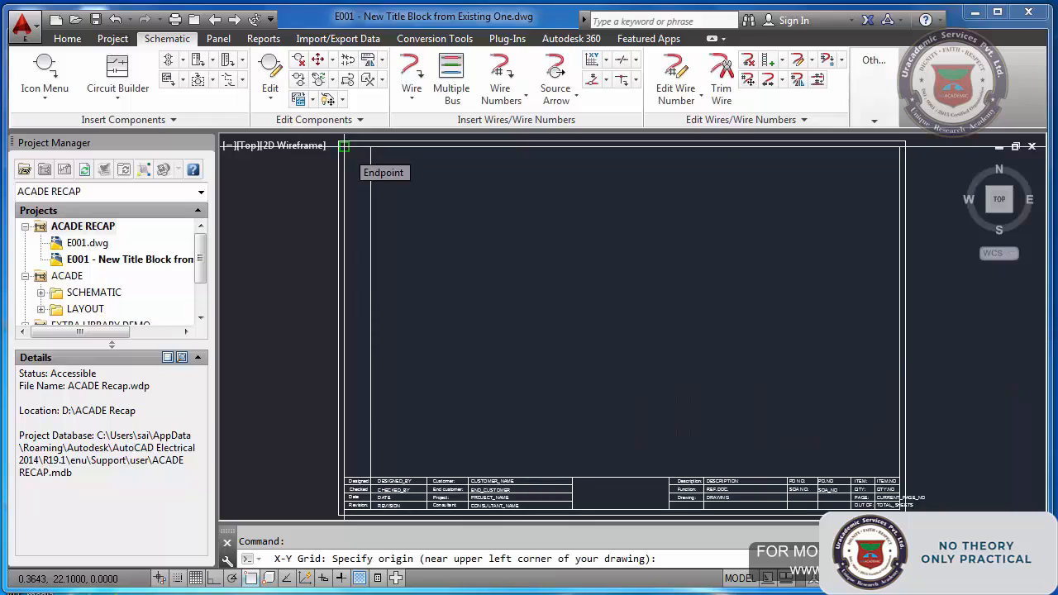
pyautogui.click(344, 146)
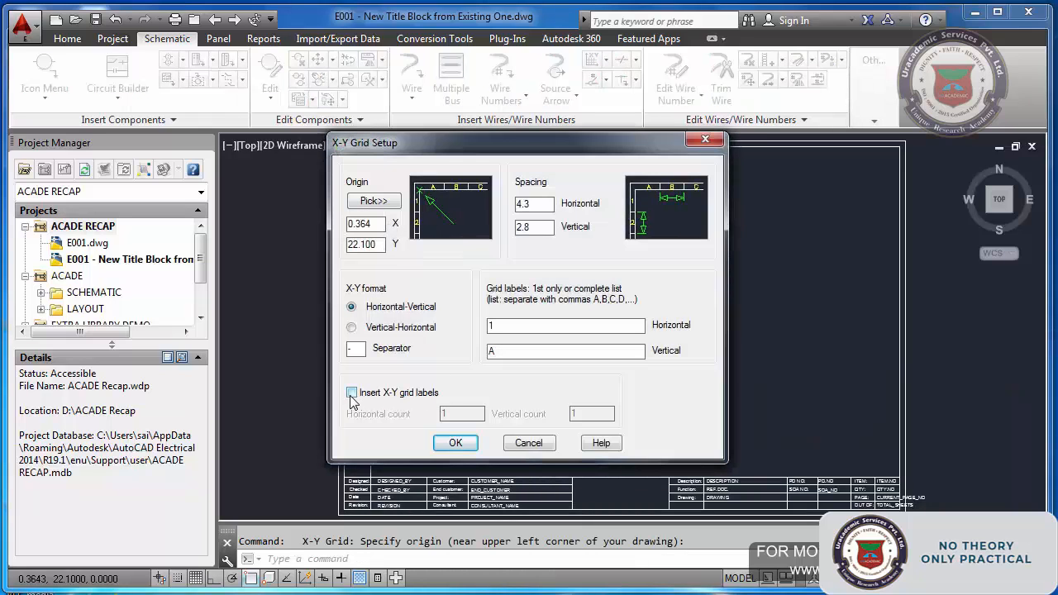
# Enable inserting X-Y grid labels with a horizontal count of 8 and a vertical count of 8
pyautogui.click(352, 393)
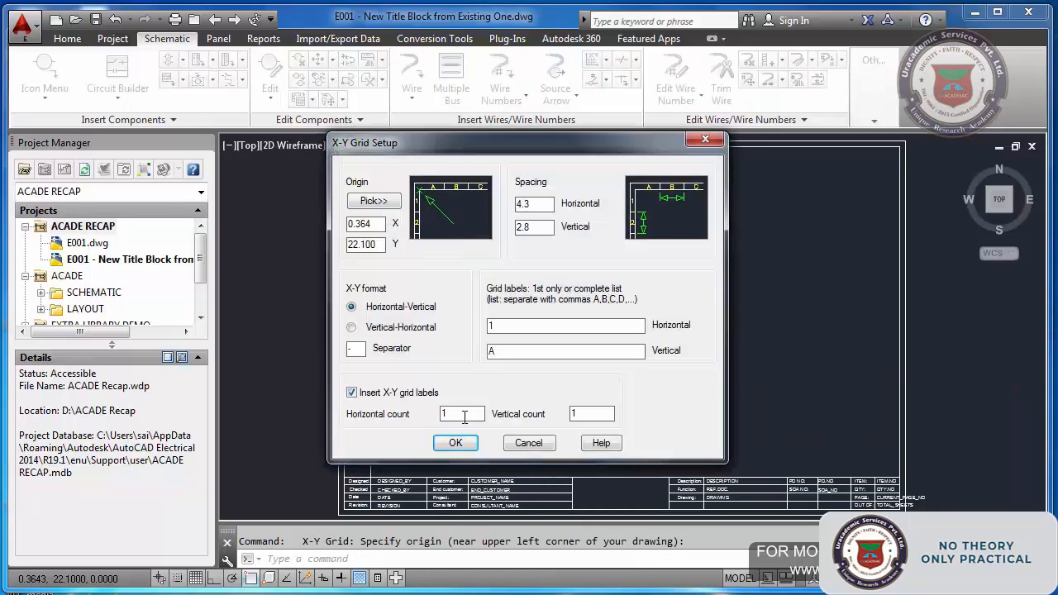
pyautogui.moveTo(464, 417); pyautogui.dragTo(382, 418)
pyautogui.moveTo(588, 411); pyautogui.dragTo(498, 417)
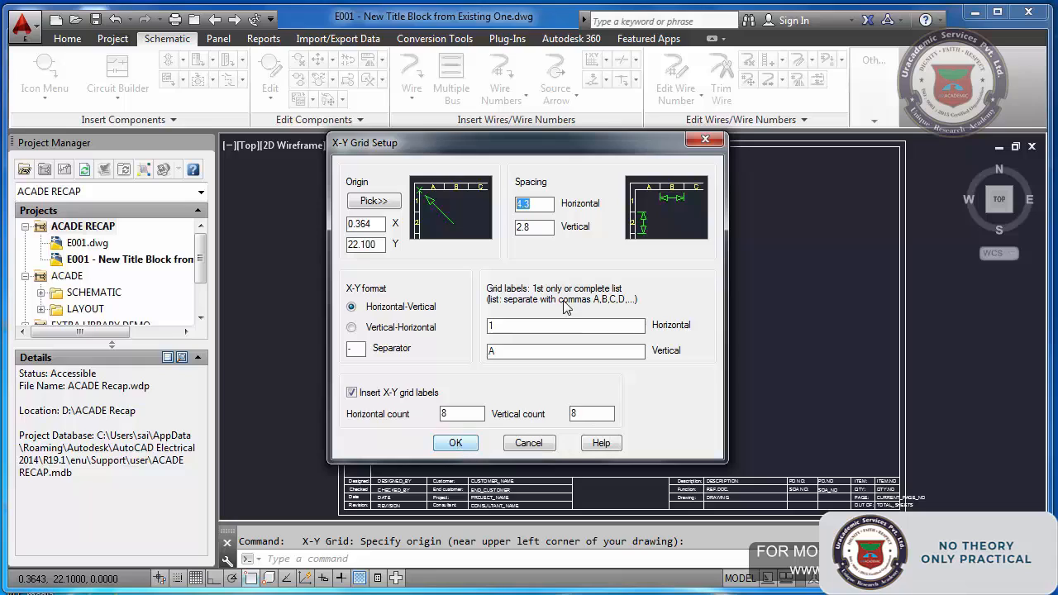
pyautogui.moveTo(559, 153); pyautogui.dragTo(557, 193)
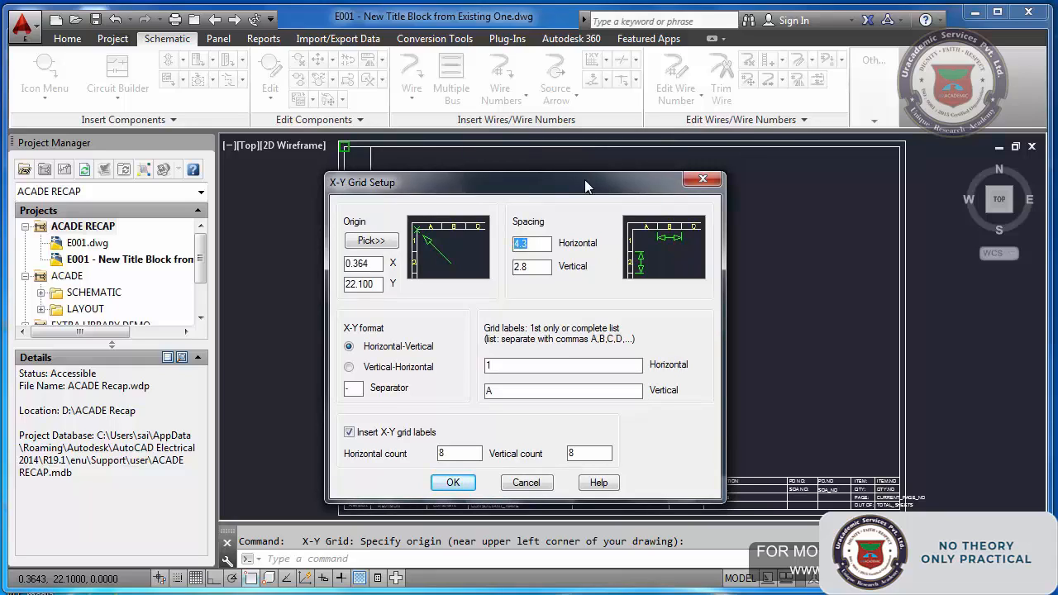
pyautogui.moveTo(585, 180); pyautogui.dragTo(592, 168)
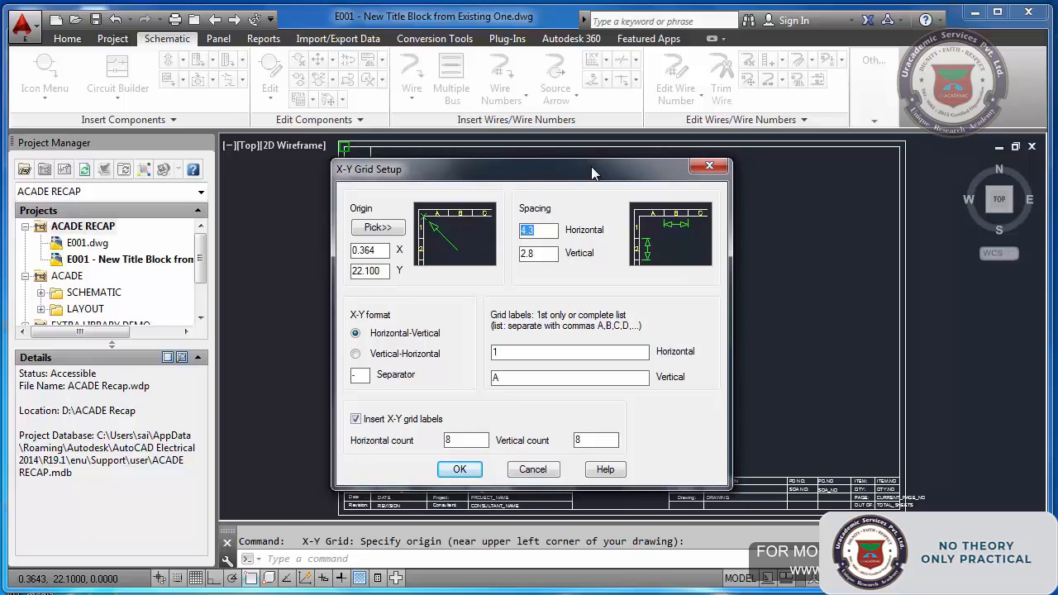
# Insert the X-Y grid labels with the configured setup and inspect their size around the title block frame
pyautogui.click(459, 469)
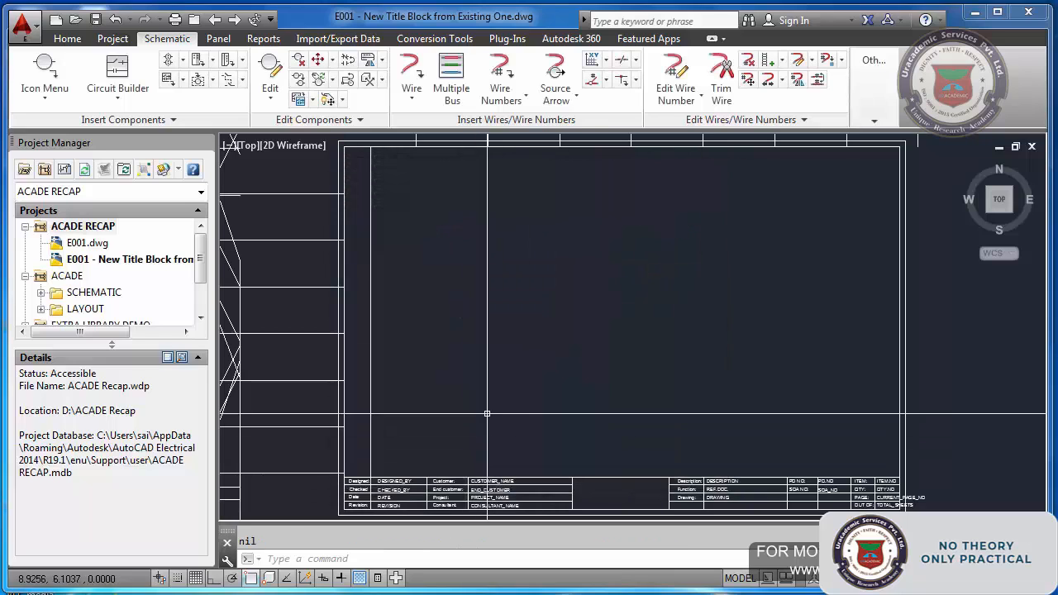
pyautogui.scroll(-5, 526, 361)
pyautogui.scroll(5, 527, 361)
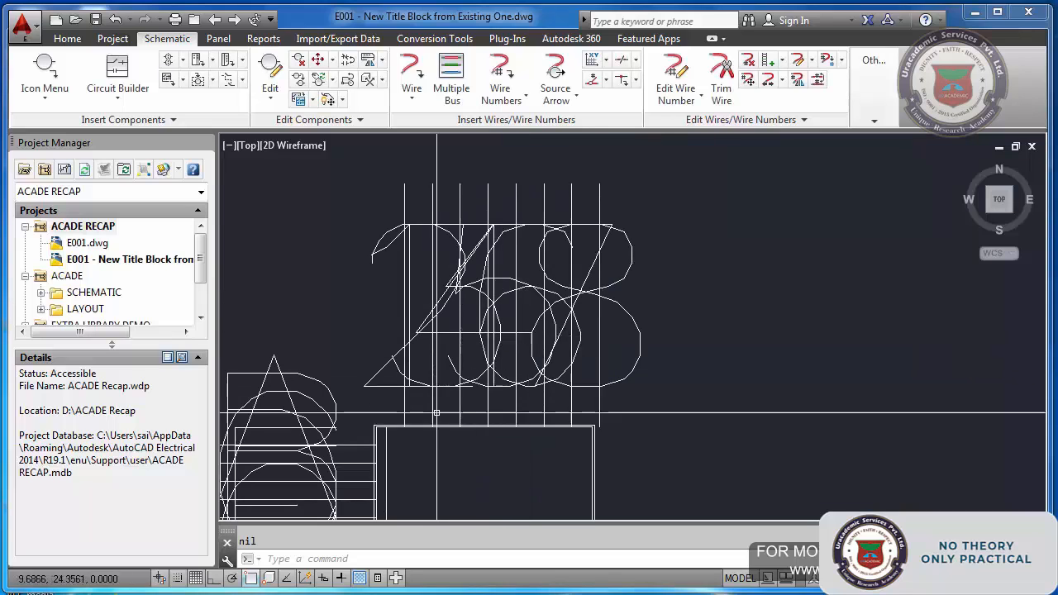
pyautogui.scroll(3, 434, 419)
pyautogui.scroll(-5, 479, 389)
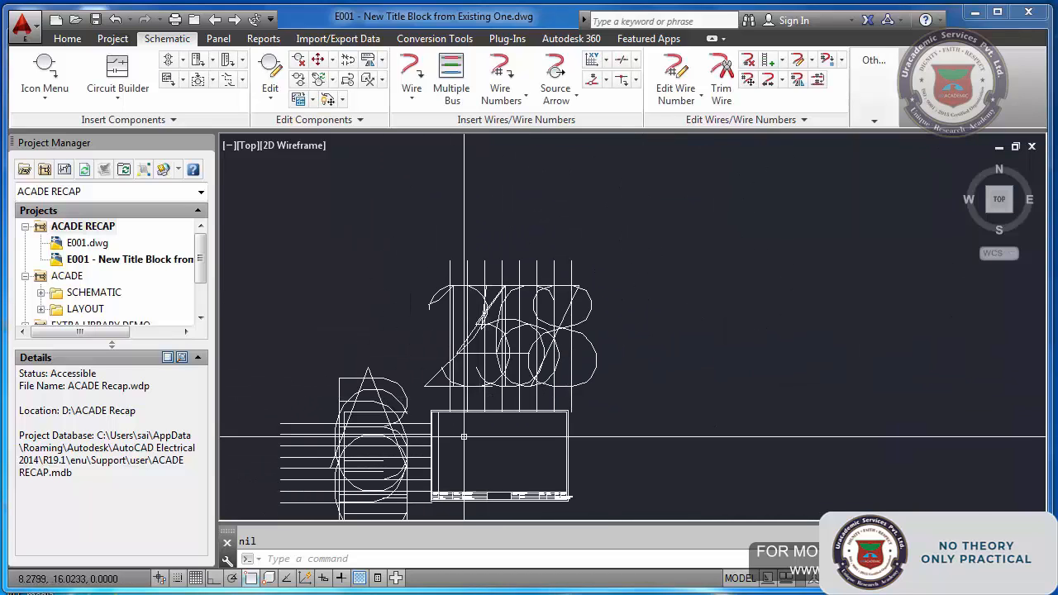
pyautogui.scroll(5, 592, 359)
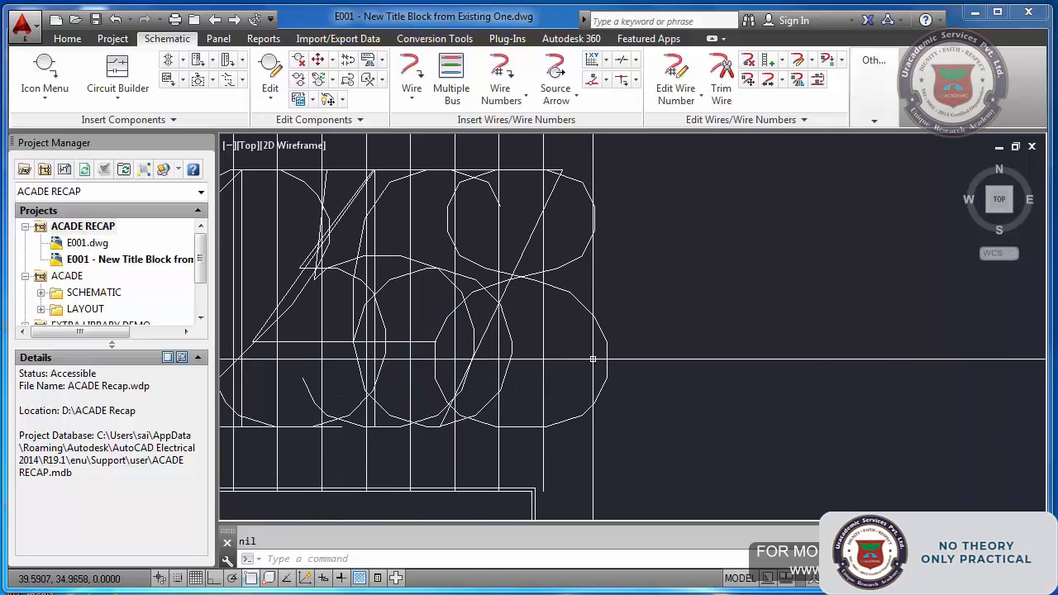
# List the properties of the grid label 8 above the frame to check its text height
pyautogui.write('li')
pyautogui.press('Return')
pyautogui.click(607, 351)
pyautogui.press('Return')
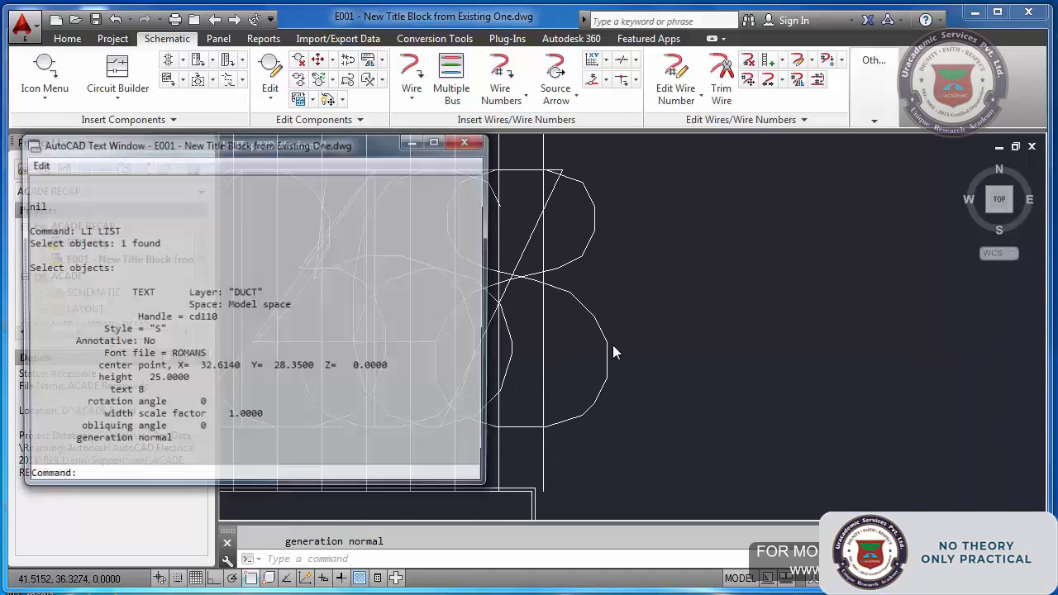
pyautogui.moveTo(148, 379); pyautogui.dragTo(216, 382)
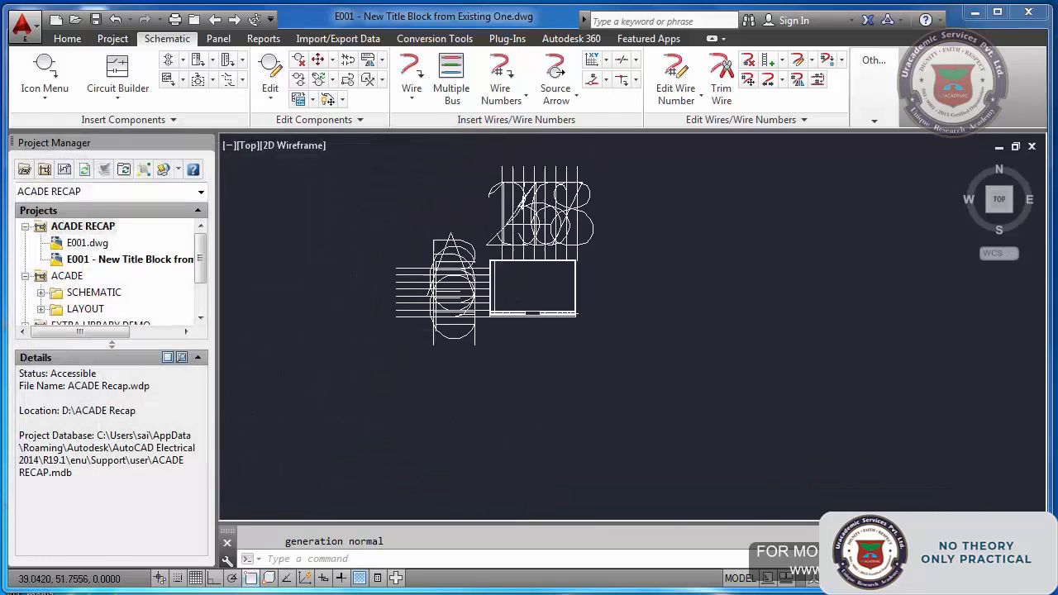
# Erase all the oversized grid labels and division lines above and beside the title block frame
pyautogui.scroll(-2, 587, 191)
pyautogui.press('Escape')
pyautogui.write('e')
pyautogui.click(614, 214)
pyautogui.click(439, 179)
pyautogui.write('e')
pyautogui.click(506, 194)
pyautogui.click(458, 362)
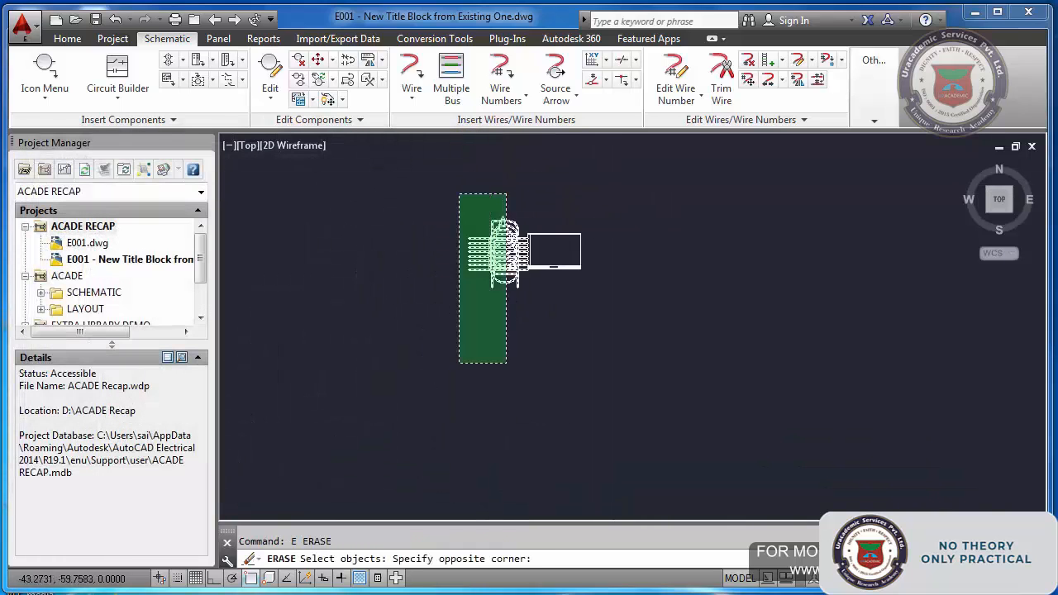
pyautogui.press('Return')
pyautogui.press('Escape')
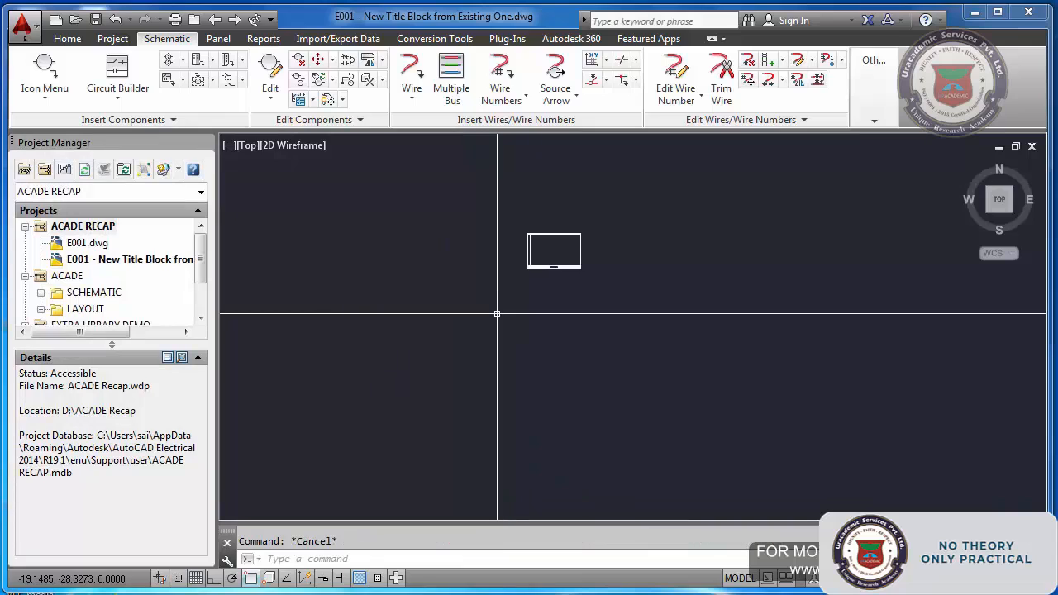
# Place a short dummy single-line text inside the frame with a height of 0.2 and the default rotation
pyautogui.write('z')
pyautogui.press('Return')
pyautogui.write('e')
pyautogui.press('Return')
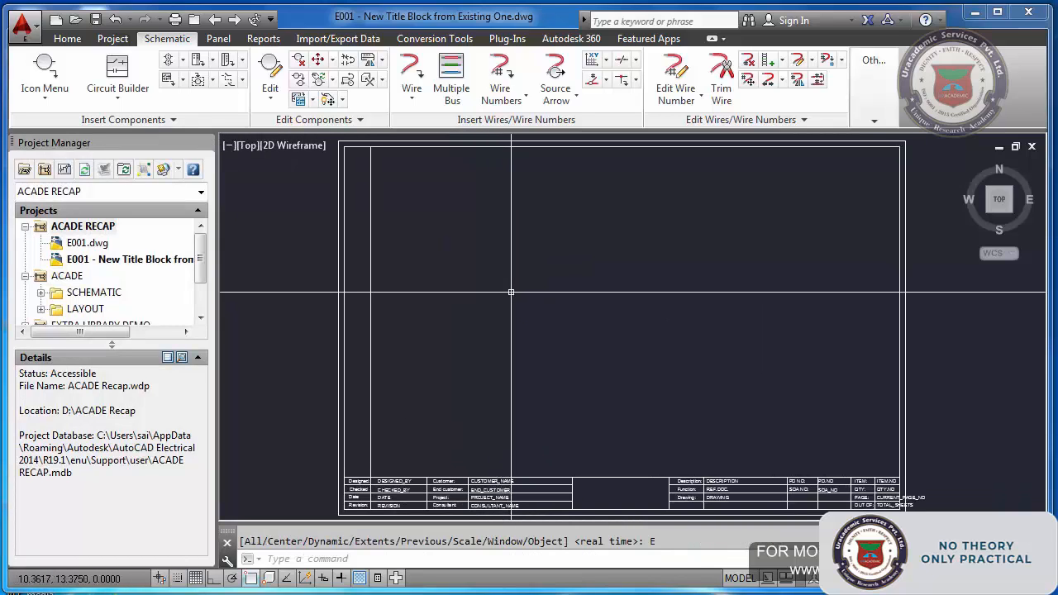
pyautogui.press('Escape')
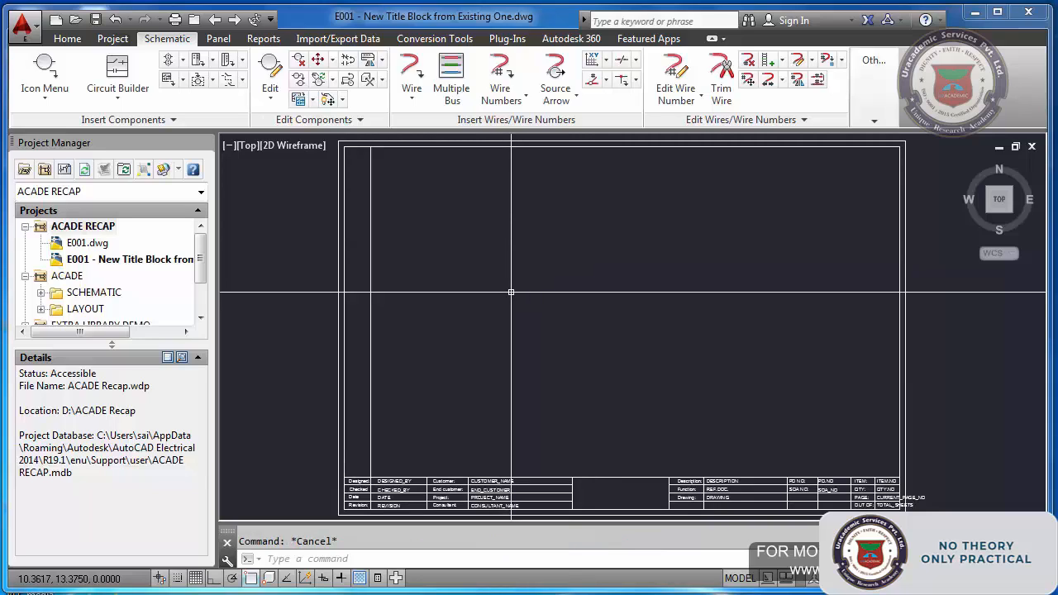
pyautogui.write('text')
pyautogui.press('Return')
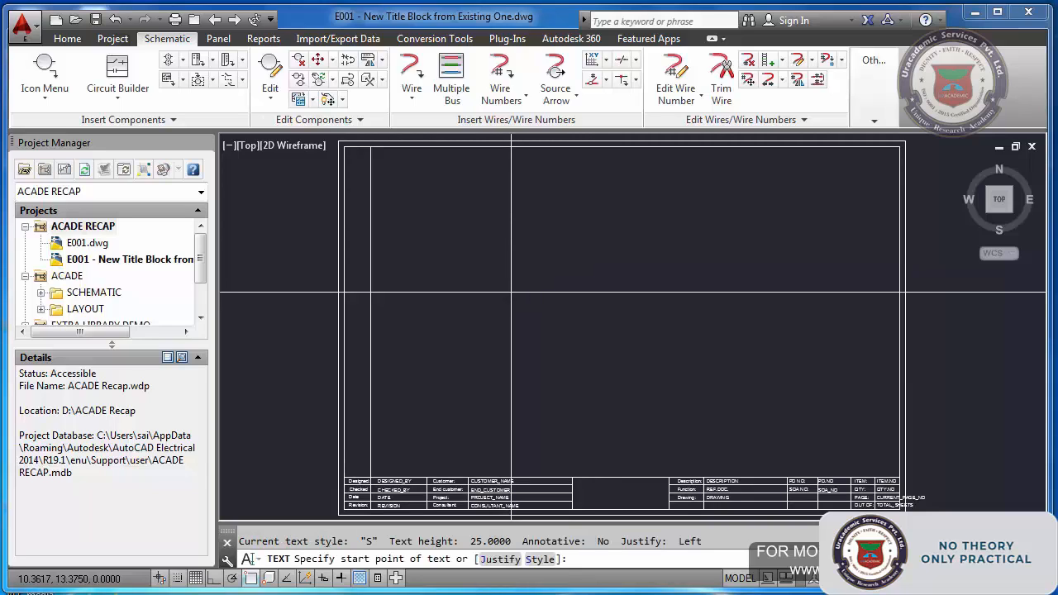
pyautogui.click(505, 291)
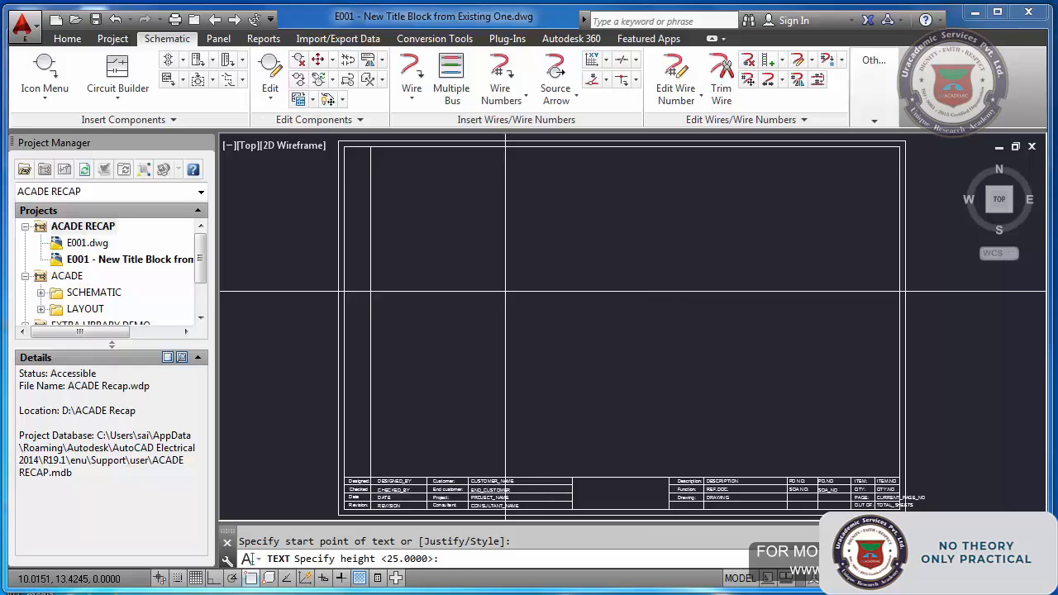
pyautogui.press('Return')
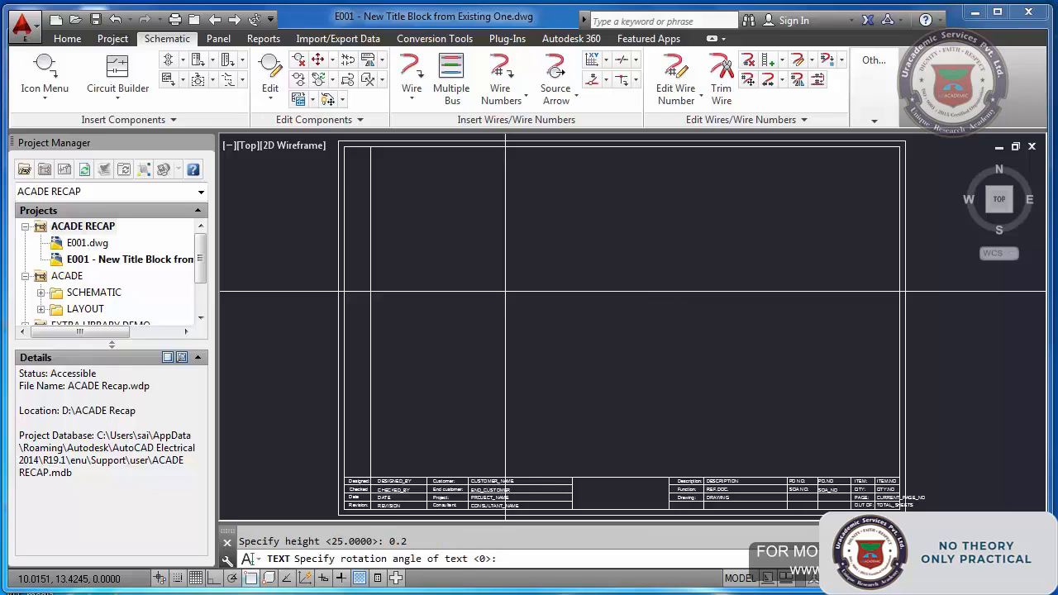
pyautogui.press('Return')
pyautogui.write('D')
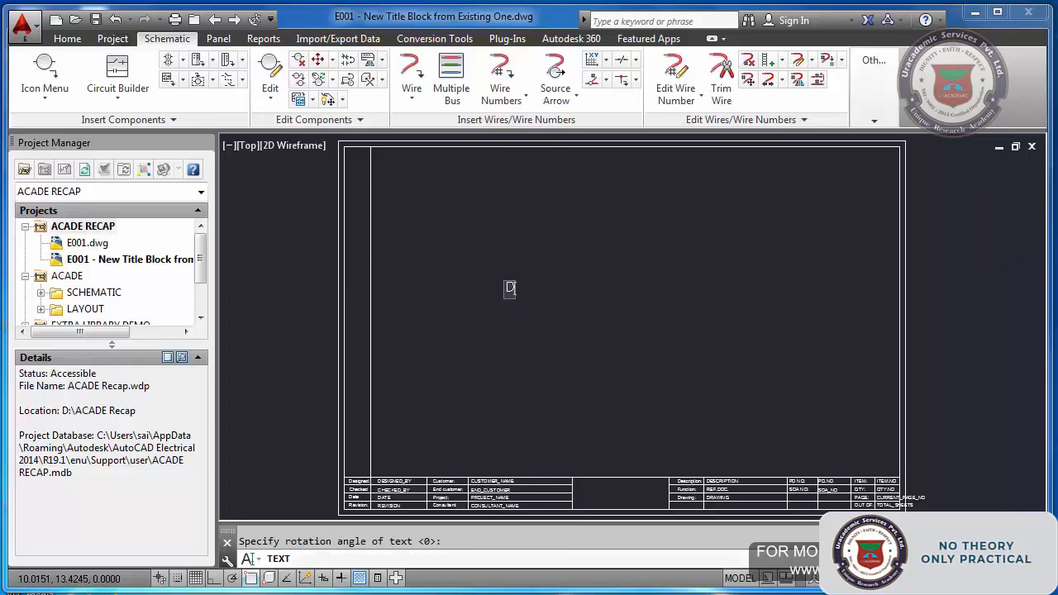
pyautogui.write('DSD')
pyautogui.press('Return')
pyautogui.press('Return')
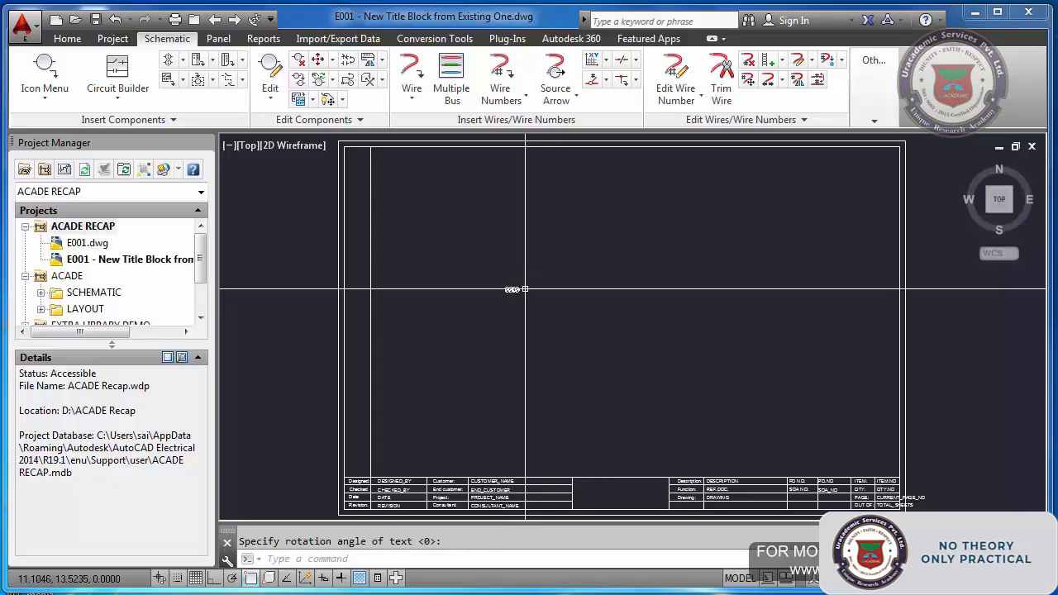
# Erase the dummy text inside the title block frame
pyautogui.write('E')
pyautogui.press('Return')
pyautogui.click(540, 277)
pyautogui.click(501, 289)
pyautogui.press('Return')
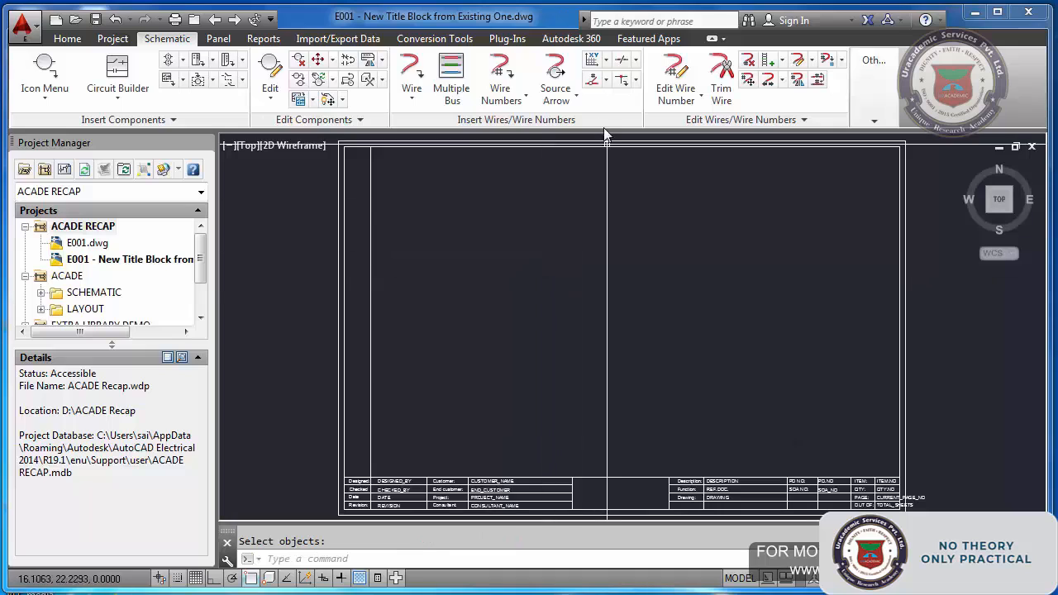
# Insert X-Y grid labels from the inner frame's upper-left corner with a horizontal count of 8 and a vertical count of 8
pyautogui.click(591, 61)
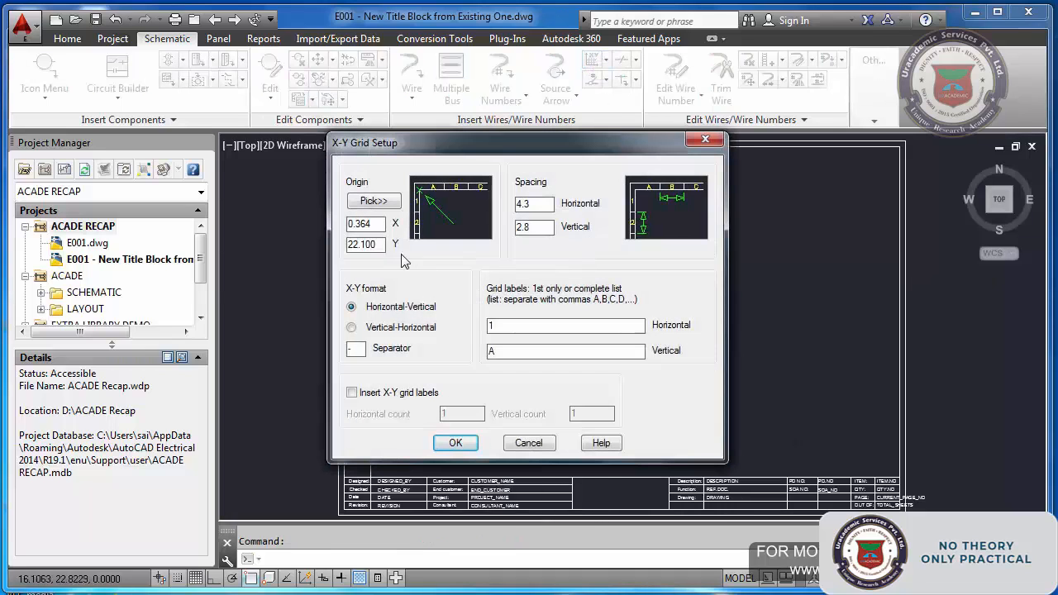
pyautogui.click(374, 201)
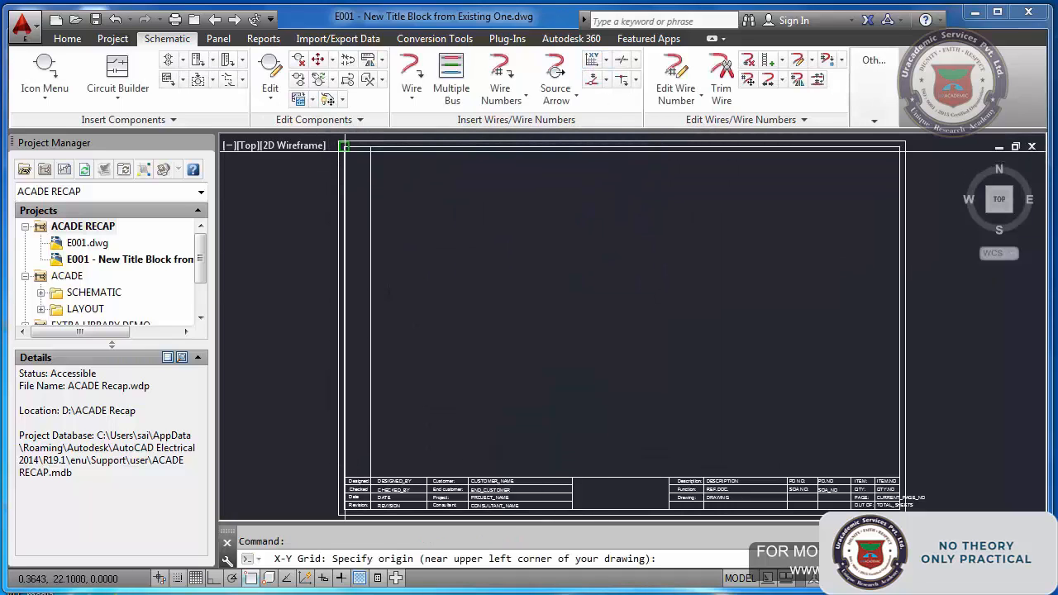
pyautogui.click(343, 147)
pyautogui.click(351, 393)
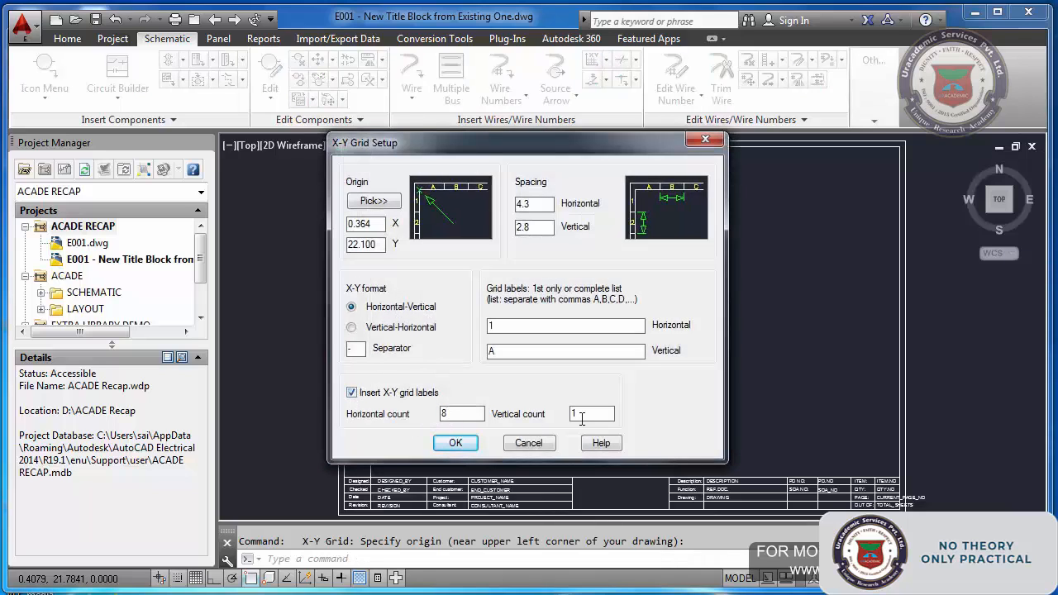
pyautogui.click(455, 442)
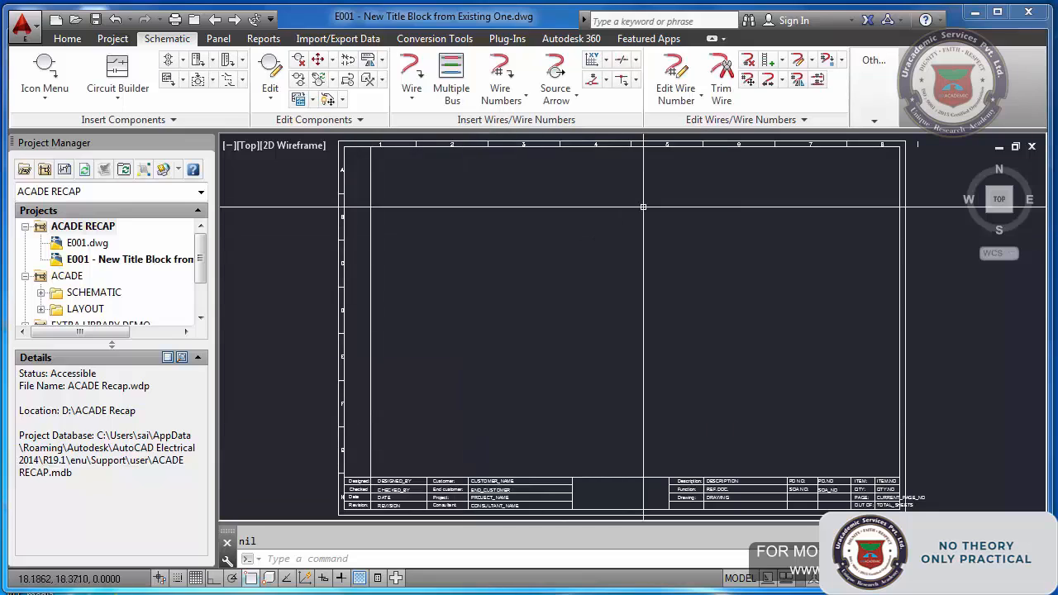
# Erase the stray division mark beyond the frame's upper-right corner, past label 8
pyautogui.scroll(3, 643, 206)
pyautogui.scroll(-5, 948, 193)
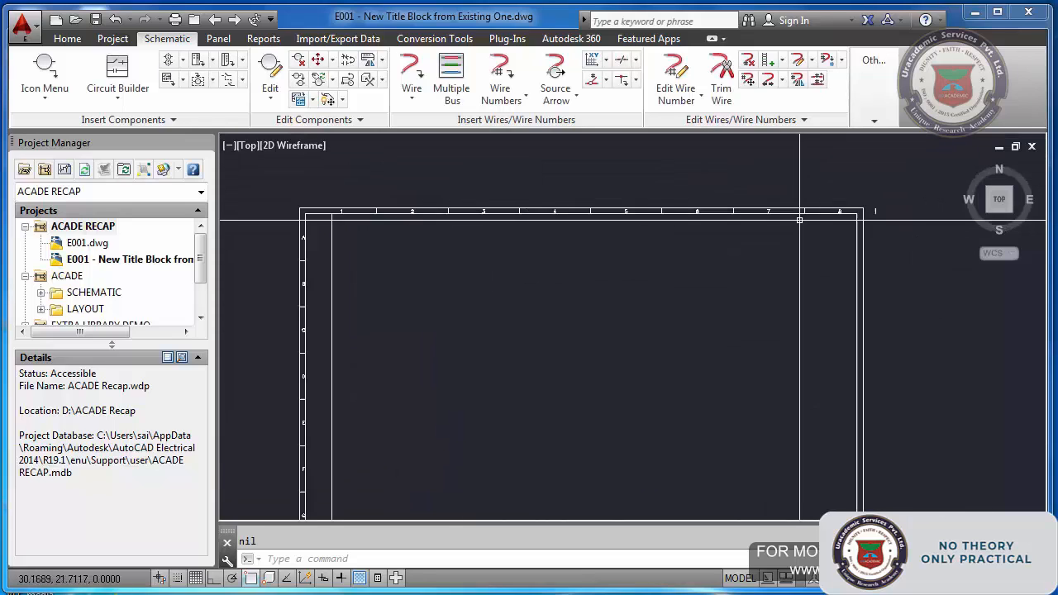
pyautogui.write('e')
pyautogui.press('Return')
pyautogui.click(867, 196)
pyautogui.click(889, 227)
pyautogui.press('Return')
# Erase the stray division mark below the frame's lower-left corner, under label H
pyautogui.scroll(-6, 675, 222)
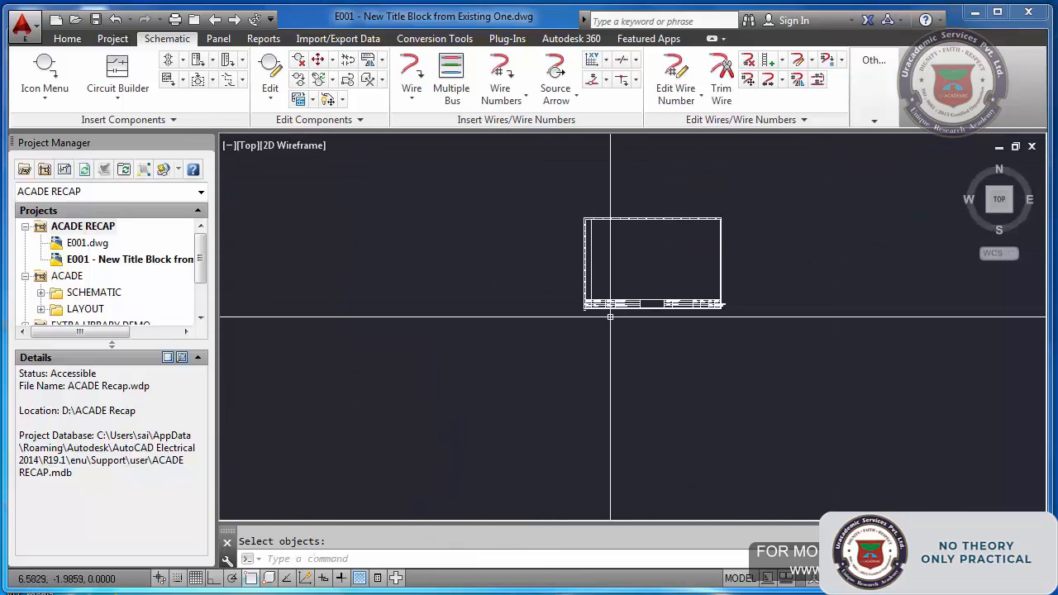
pyautogui.scroll(7, 594, 307)
pyautogui.write('e')
pyautogui.press('Return')
pyautogui.click(552, 320)
pyautogui.click(500, 342)
pyautogui.press('Return')
# Examine the grid labels across the whole title block and the last zones along the upper edge
pyautogui.write('z')
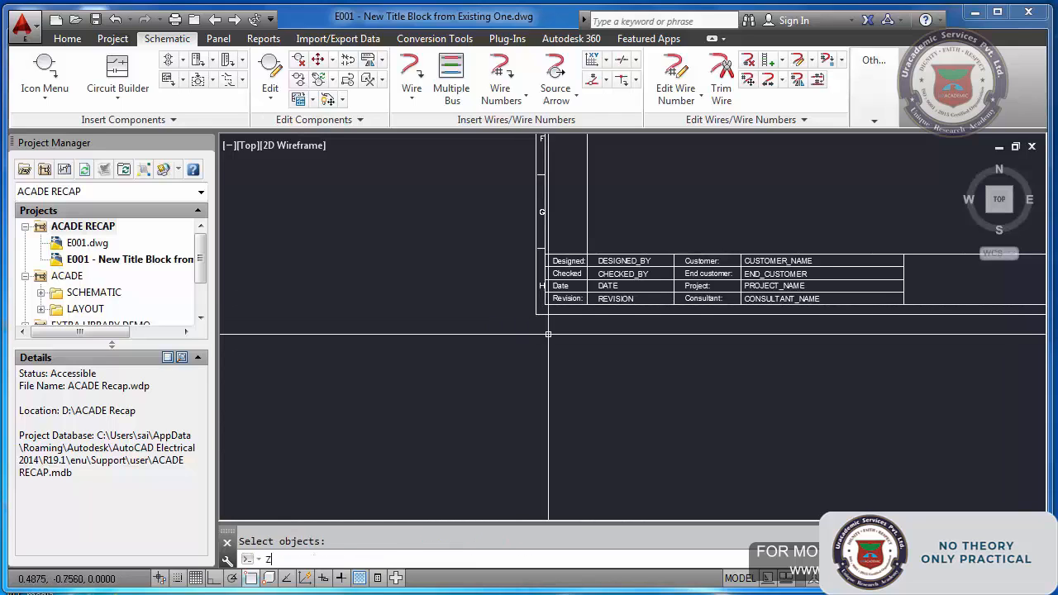
pyautogui.write('e')
pyautogui.press('Return')
pyautogui.press('Escape')
pyautogui.write('z')
pyautogui.press('Return')
pyautogui.write('e')
pyautogui.press('Return')
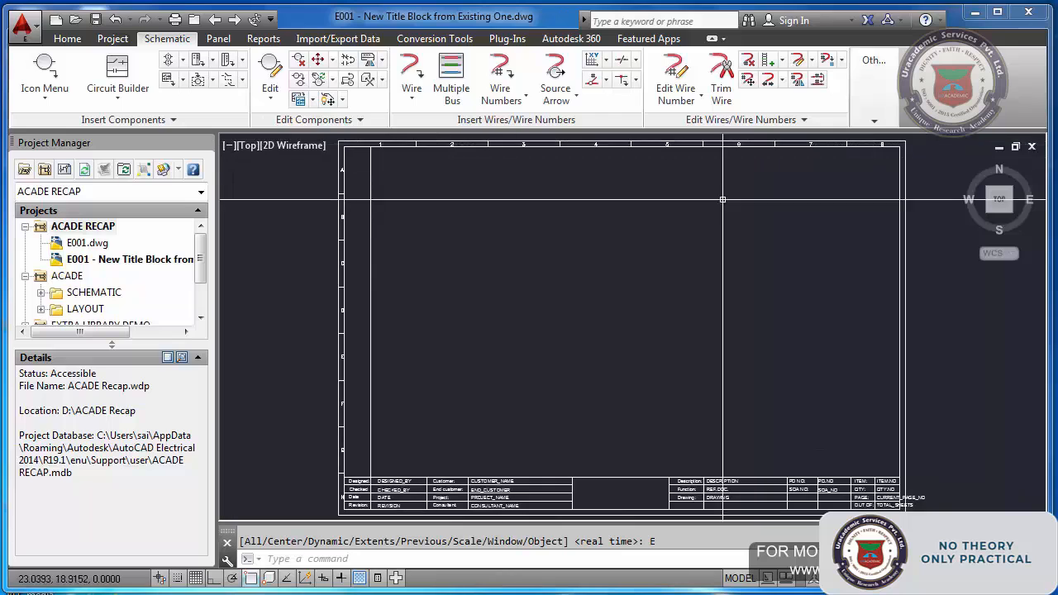
pyautogui.scroll(6, 722, 199)
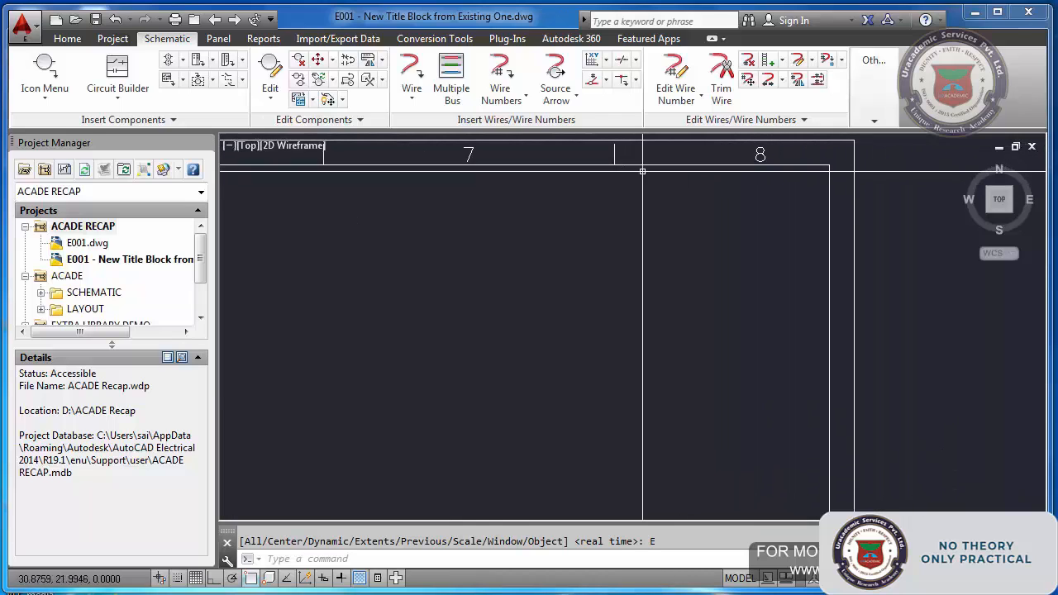
pyautogui.write('d')
pyautogui.press('Return')
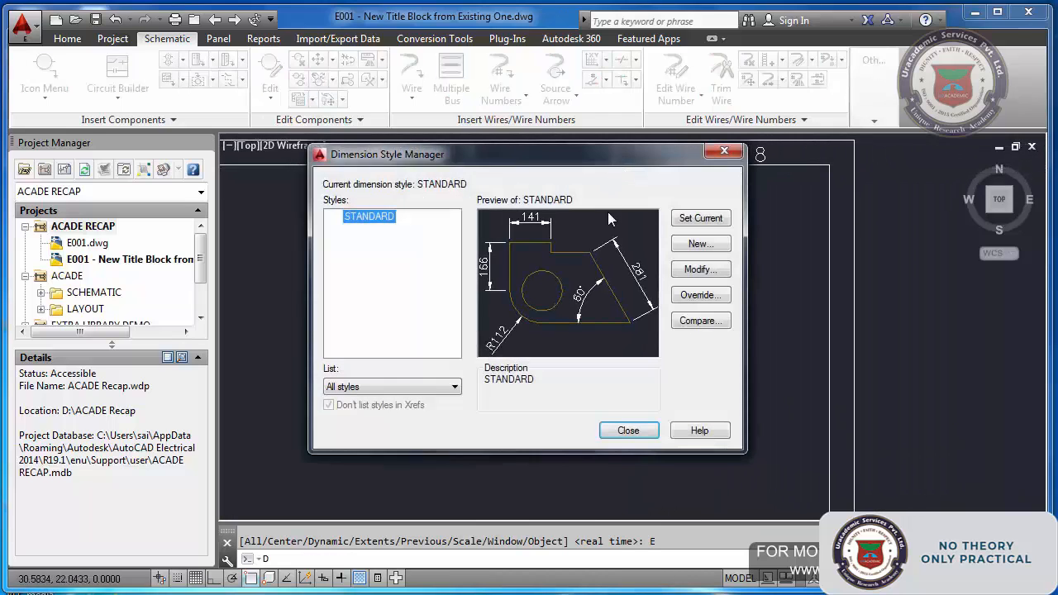
pyautogui.press('Escape')
# Measure the widths of zones 7 and 8 along the inner frame's upper edge
pyautogui.write('dis')
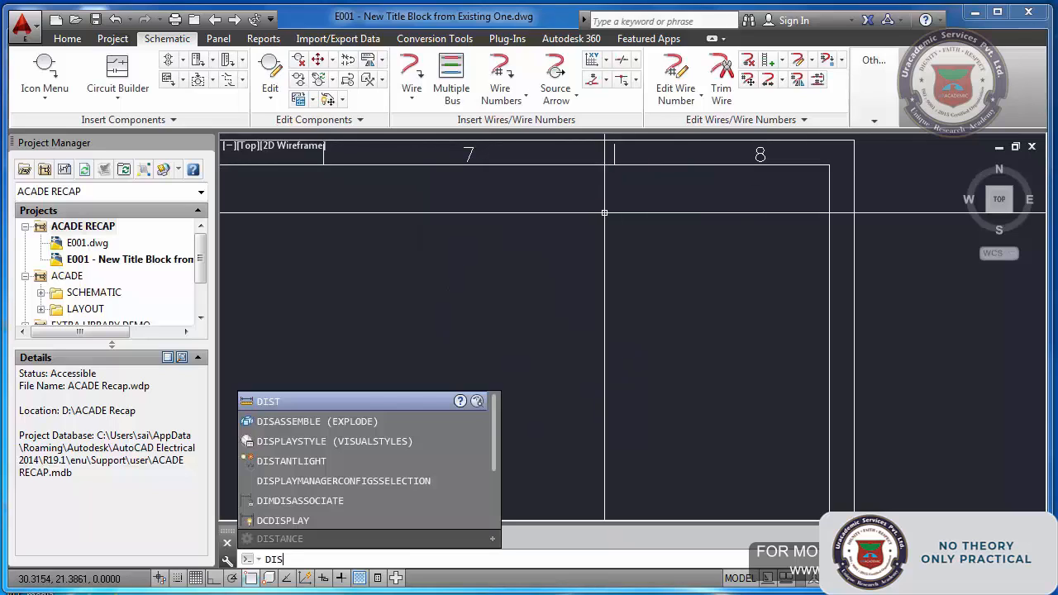
pyautogui.press('Return')
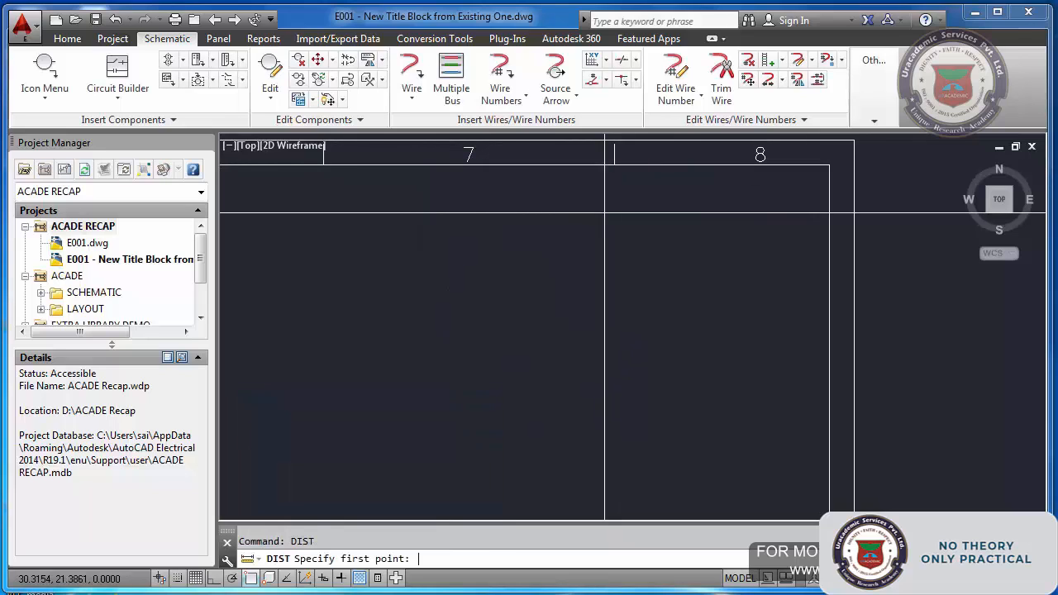
pyautogui.click(323, 165)
pyautogui.click(614, 164)
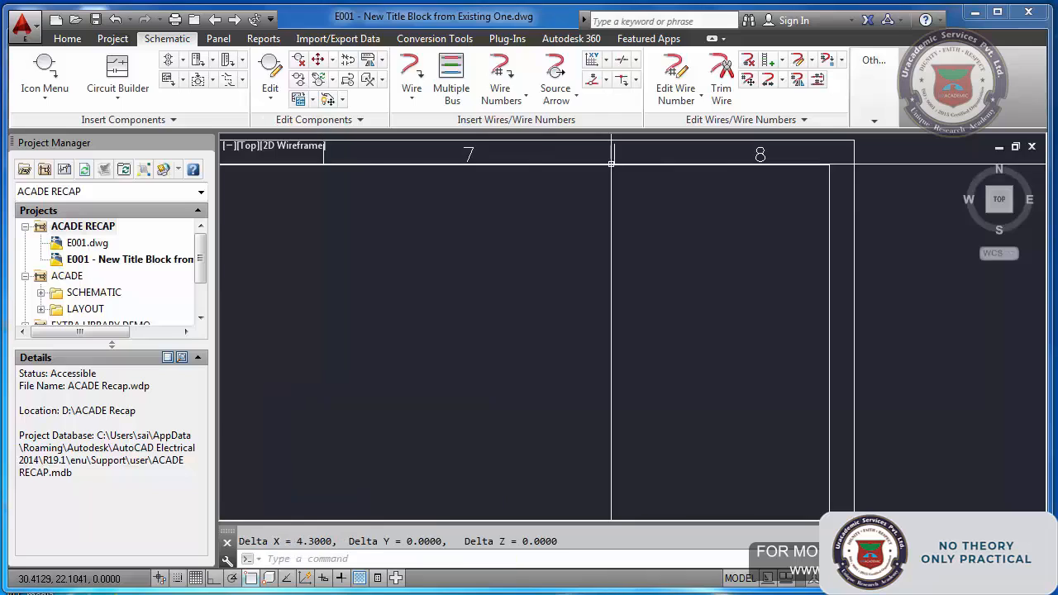
pyautogui.press('Return')
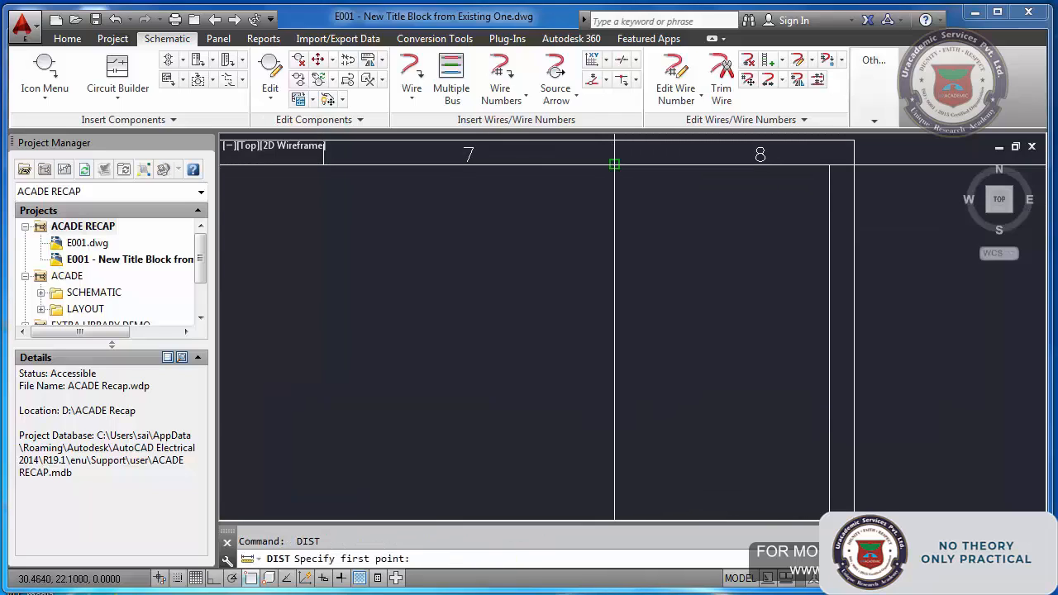
pyautogui.click(614, 165)
pyautogui.click(829, 165)
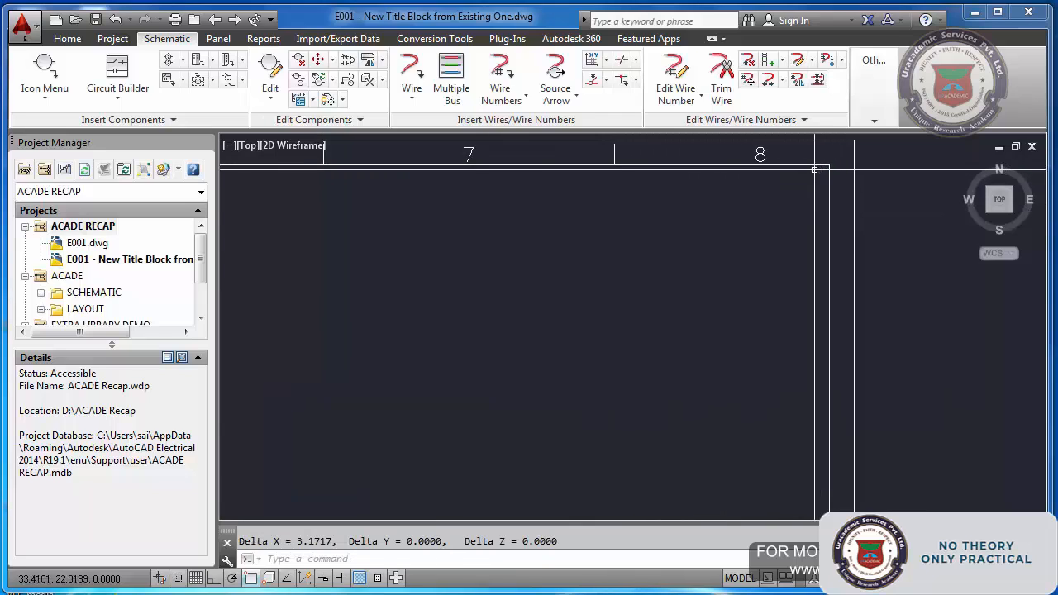
# Measure the width of zone 5 and compare it with the horizontal spacing in the X-Y Grid Setup
pyautogui.scroll(-4, 807, 177)
pyautogui.press('Return')
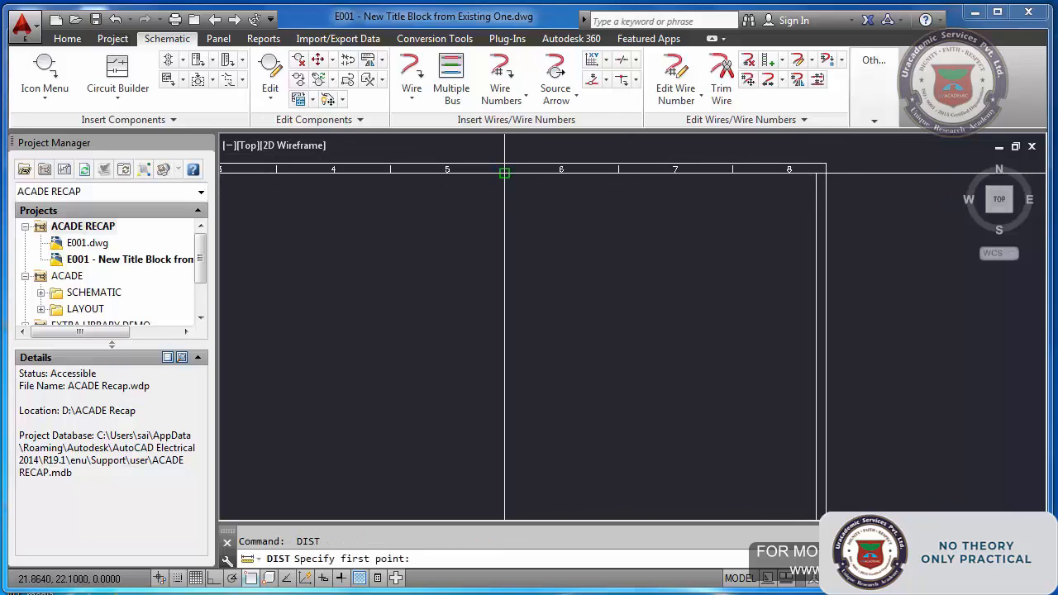
pyautogui.click(503, 173)
pyautogui.click(390, 173)
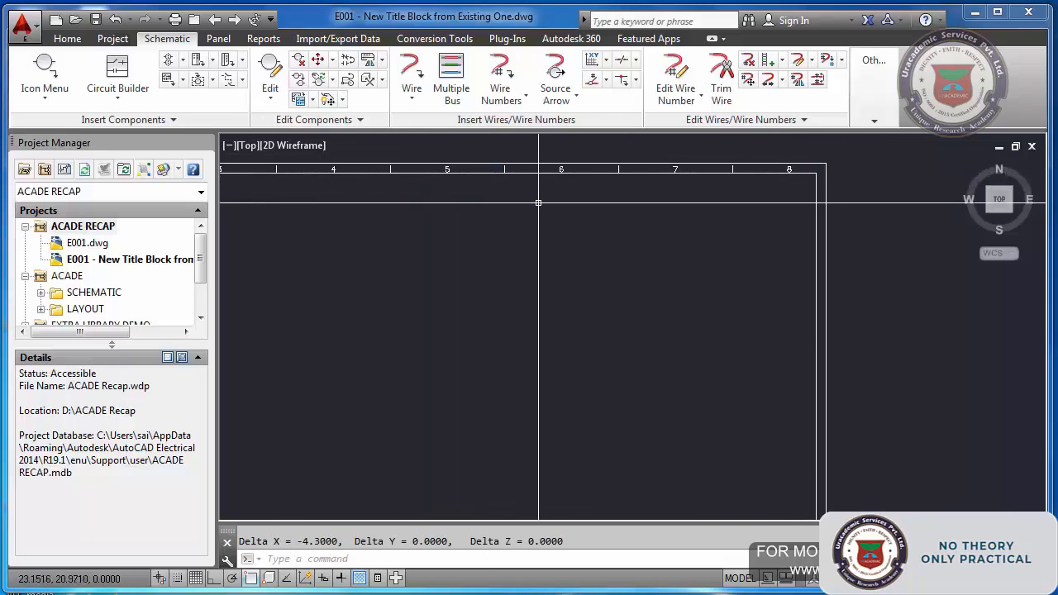
pyautogui.click(592, 59)
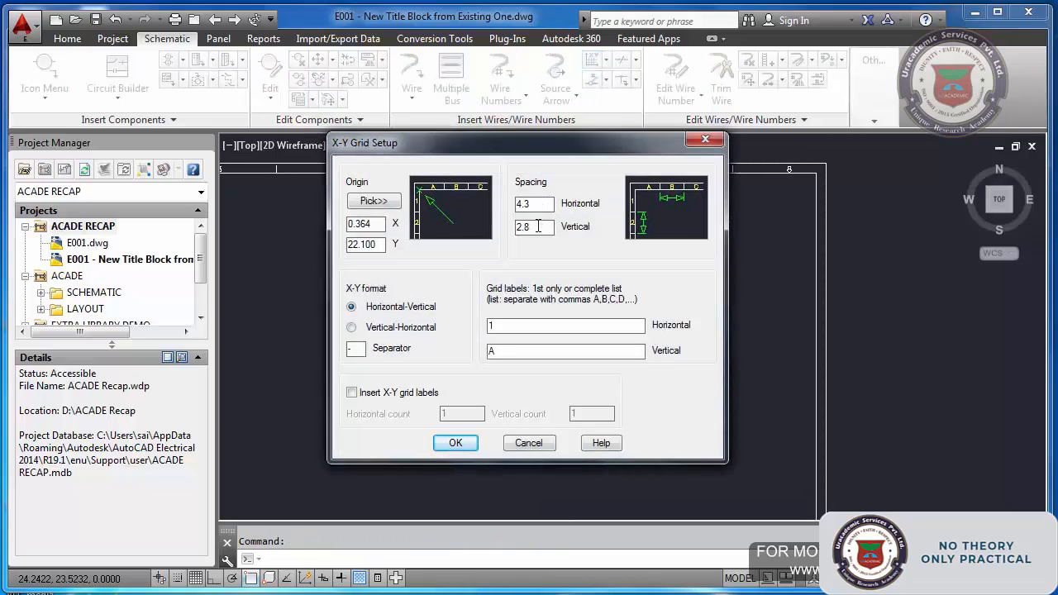
pyautogui.press('Return')
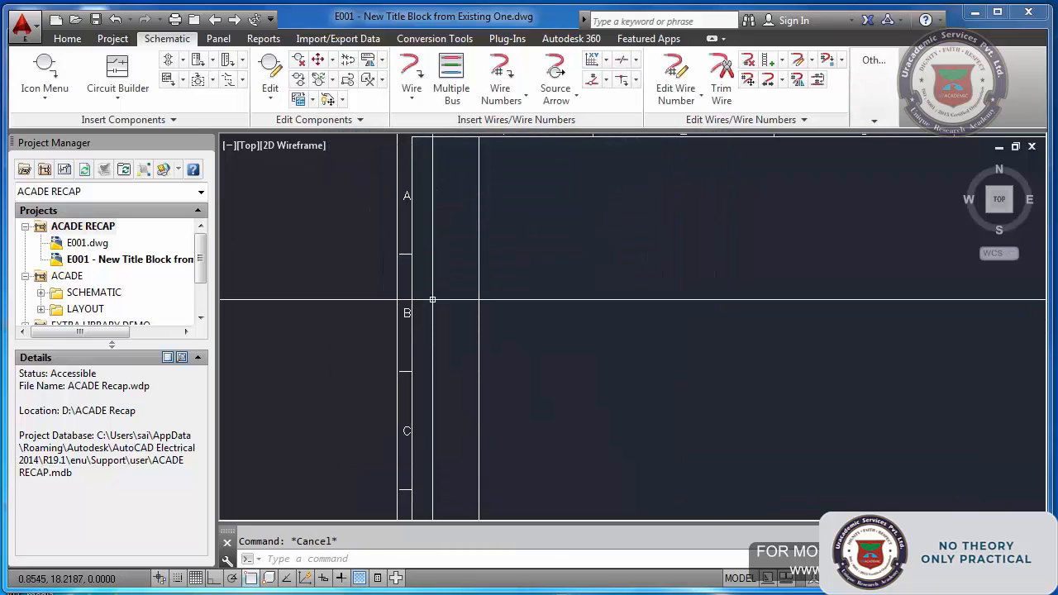
# Measure the height of zone B along the inner frame's vertical edge
pyautogui.write('DIST')
pyautogui.press('Return')
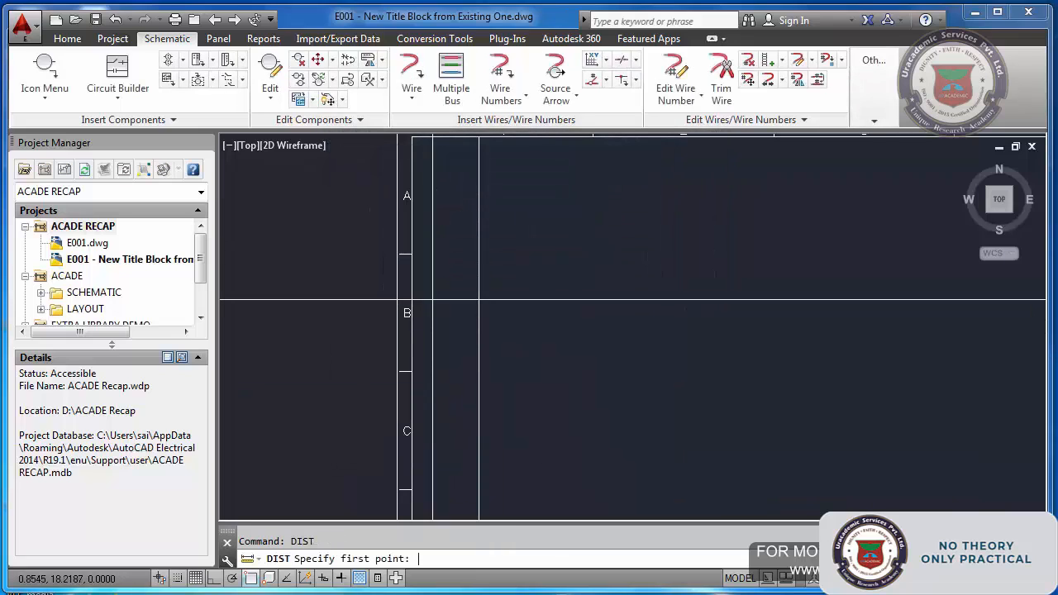
pyautogui.click(411, 254)
pyautogui.click(411, 373)
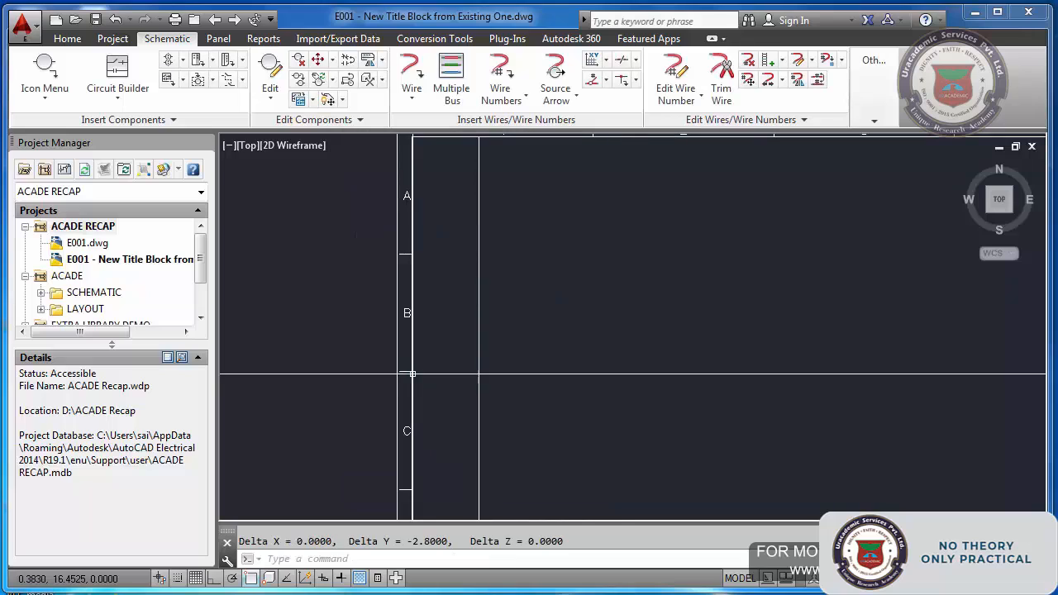
pyautogui.press('Escape')
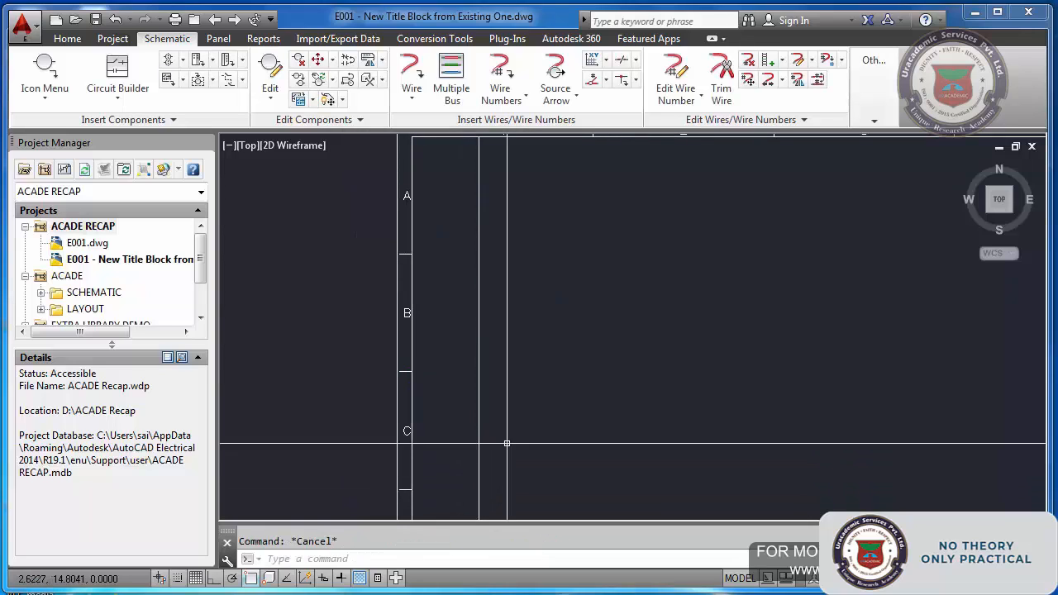
# Draw two horizontal wires in row B of the title block, the lower one offset further towards column 3
pyautogui.write('ze')
pyautogui.press('Return')
pyautogui.press('Escape')
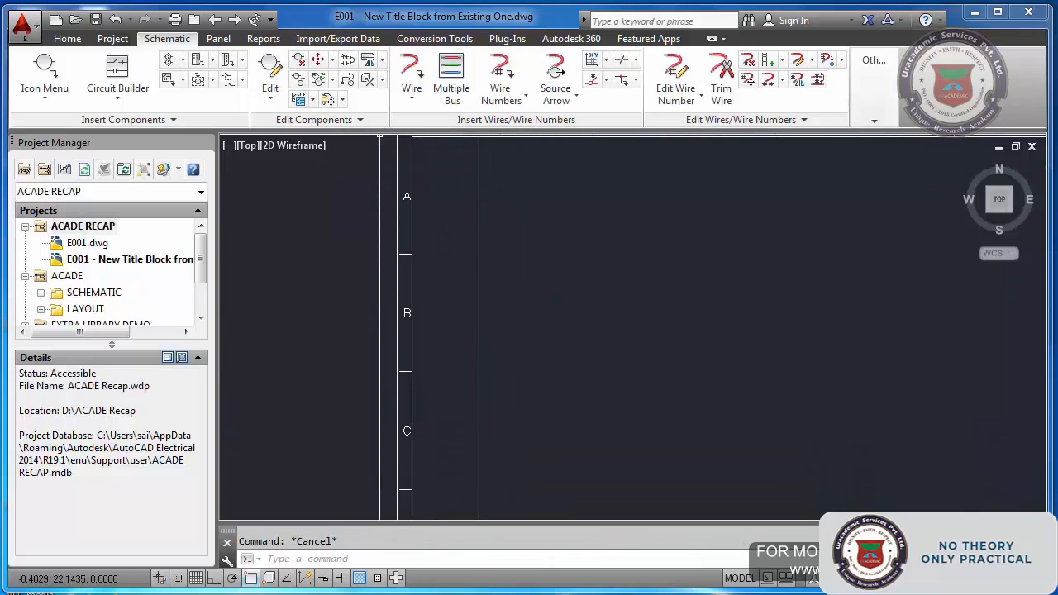
pyautogui.scroll(-6, 420, 164)
pyautogui.scroll(2, 500, 198)
pyautogui.click(410, 70)
pyautogui.scroll(3, 450, 188)
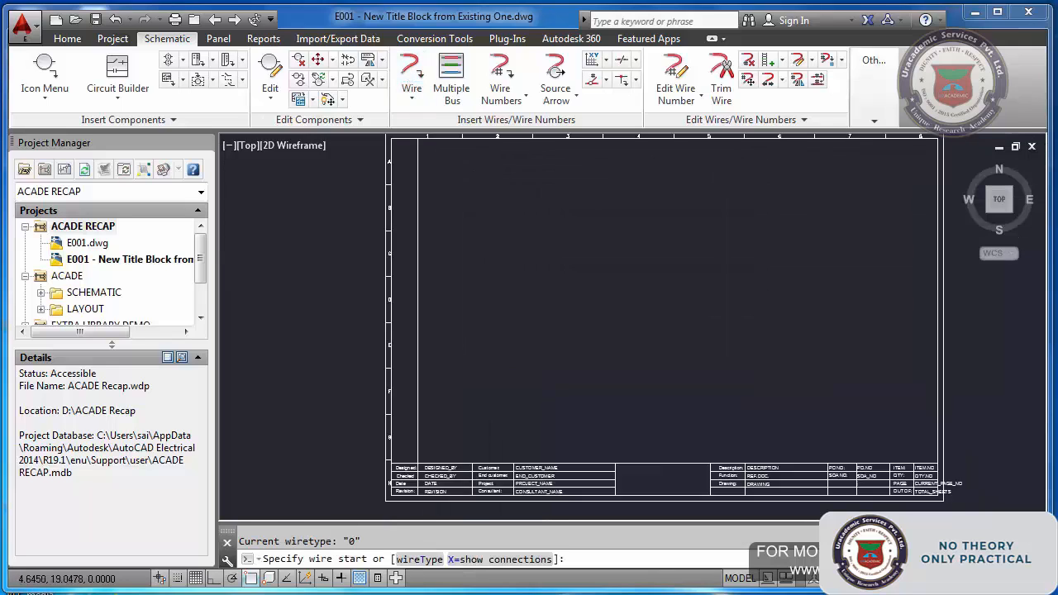
pyautogui.click(449, 188)
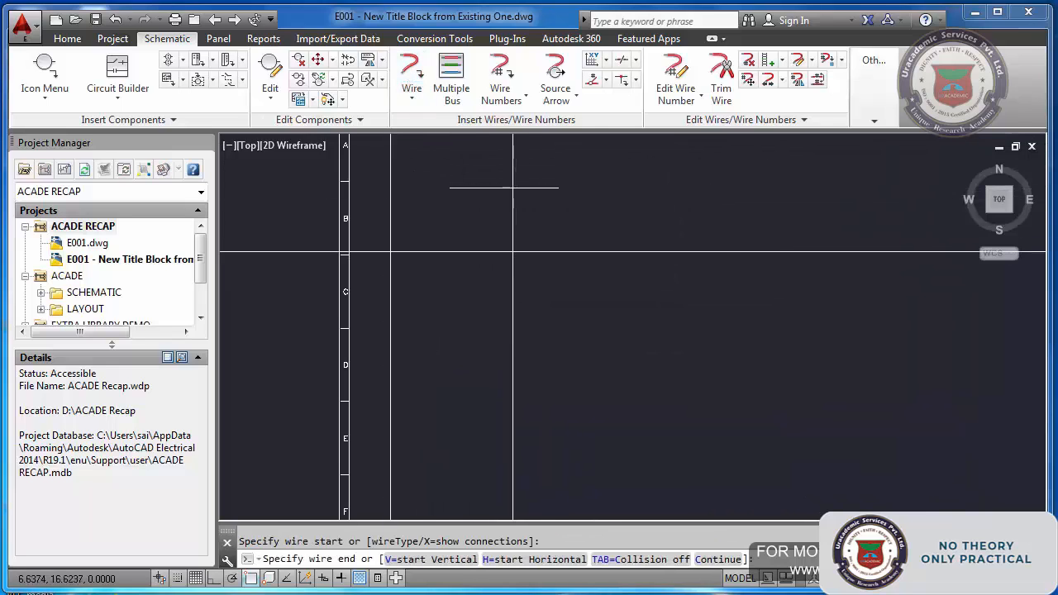
pyautogui.click(608, 251)
pyautogui.press('Escape')
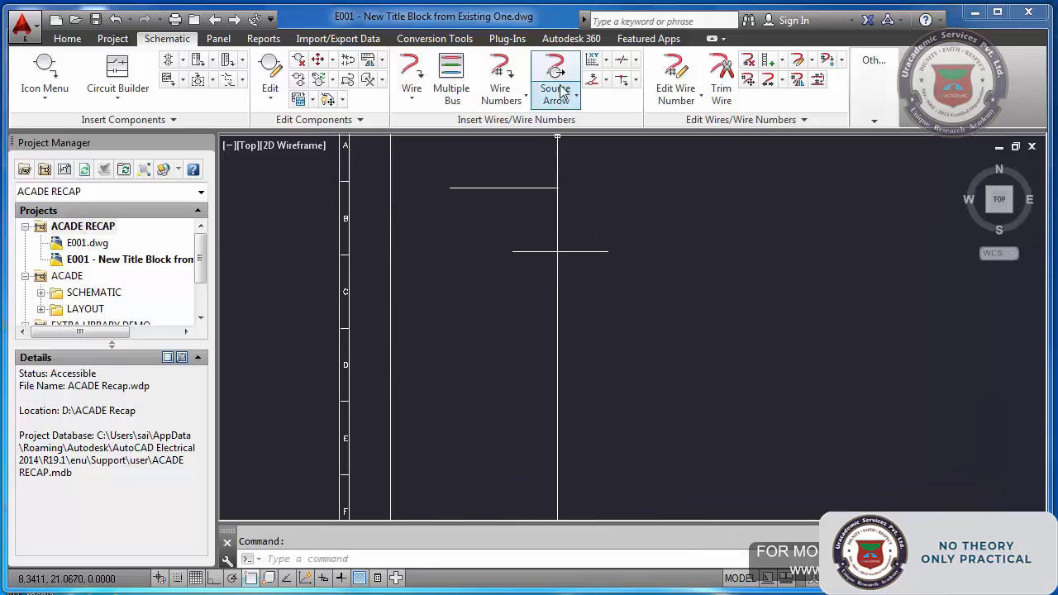
# Place a source arrow with code 1VDC on the upper wire's right end and its destination arrow on the lower wire's left end
pyautogui.click(555, 79)
pyautogui.click(557, 188)
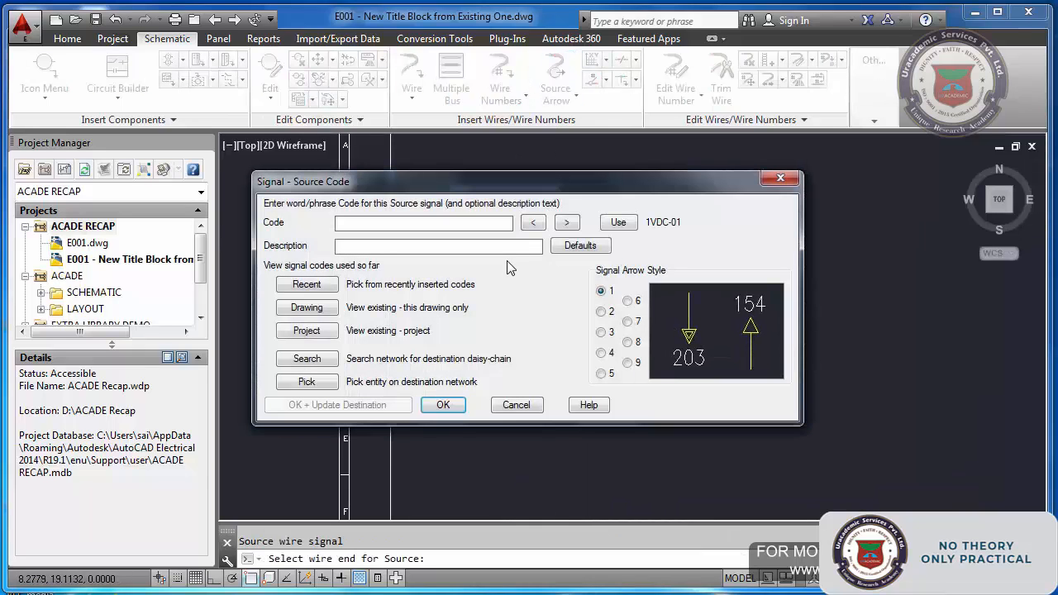
pyautogui.write('DSD')
pyautogui.moveTo(368, 223); pyautogui.dragTo(229, 228)
pyautogui.write('1VDC')
pyautogui.click(446, 409)
pyautogui.click(499, 303)
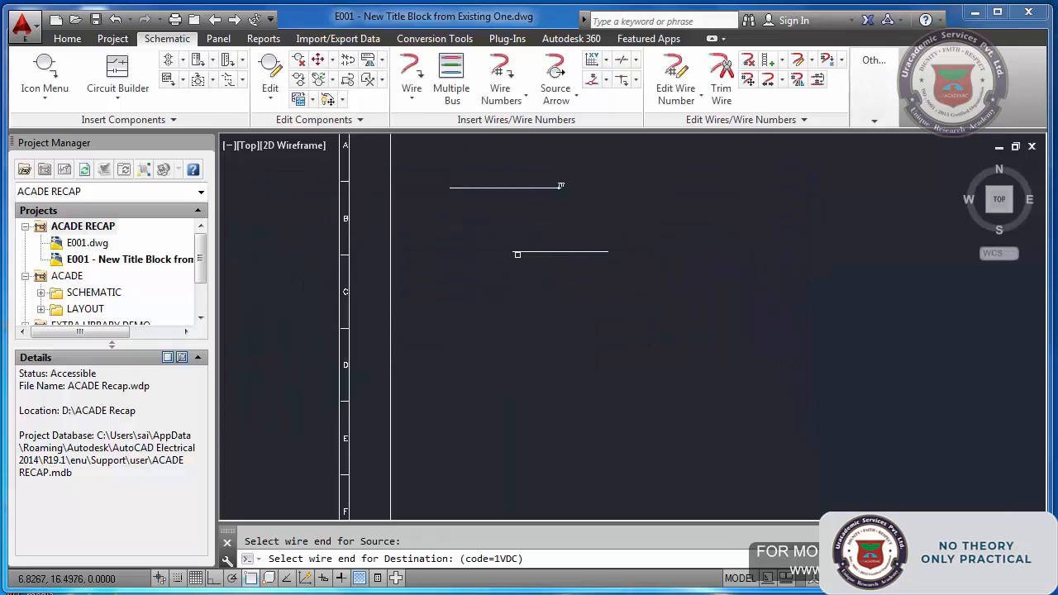
pyautogui.click(516, 250)
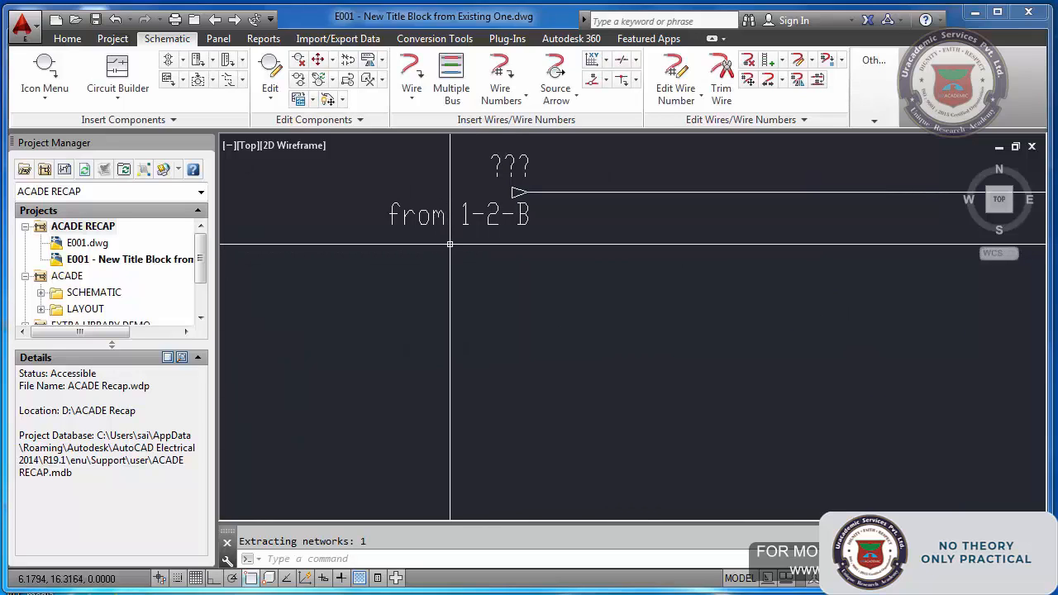
# Compare the cross-references on the source and destination arrows with the column numbers and row letters along the frame
pyautogui.scroll(-6, 537, 232)
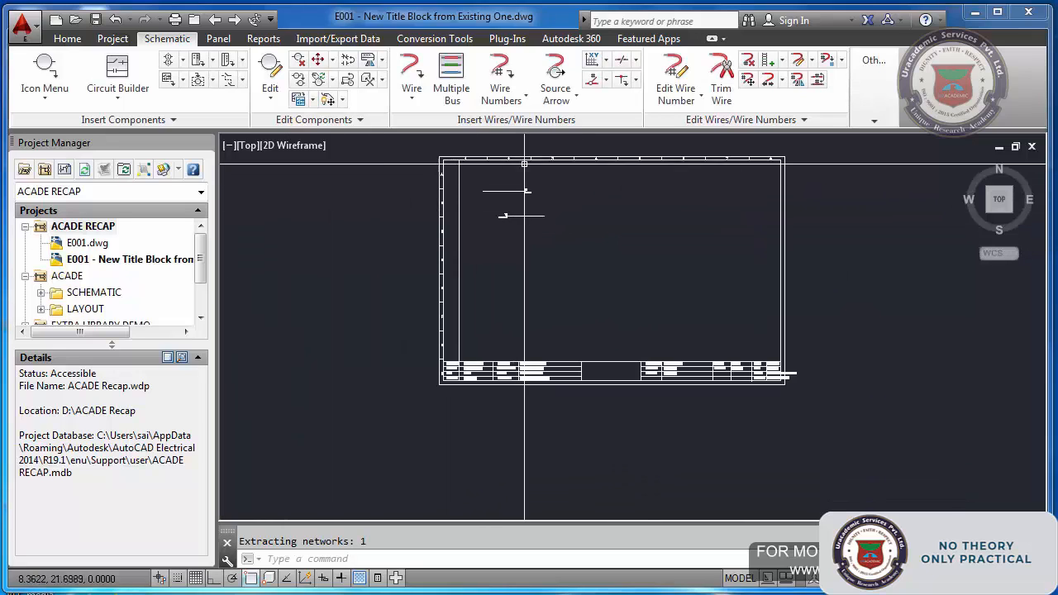
pyautogui.scroll(3, 521, 182)
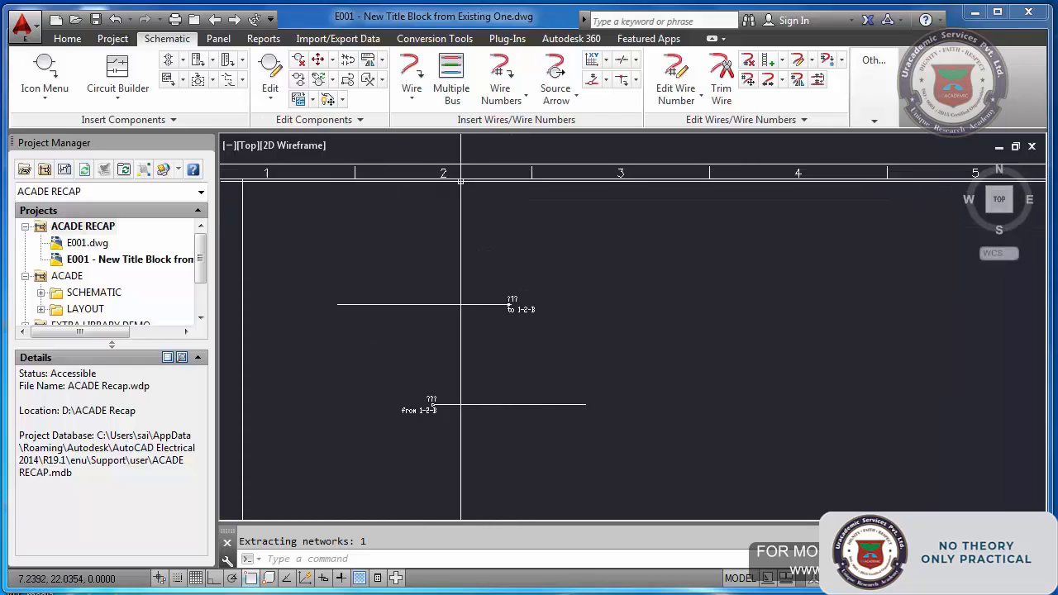
pyautogui.scroll(2, 425, 176)
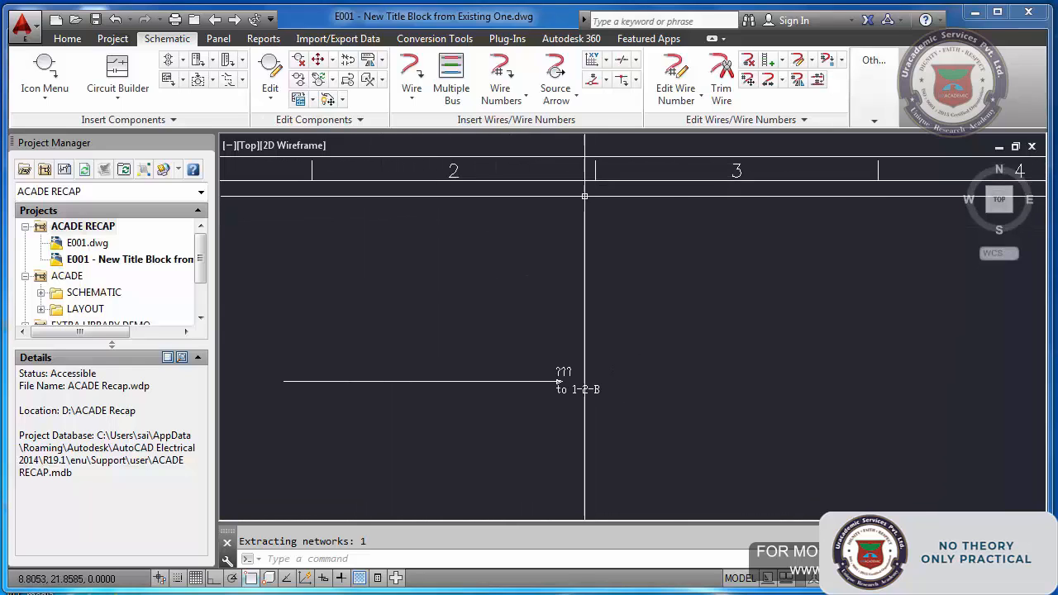
pyautogui.scroll(-4, 579, 363)
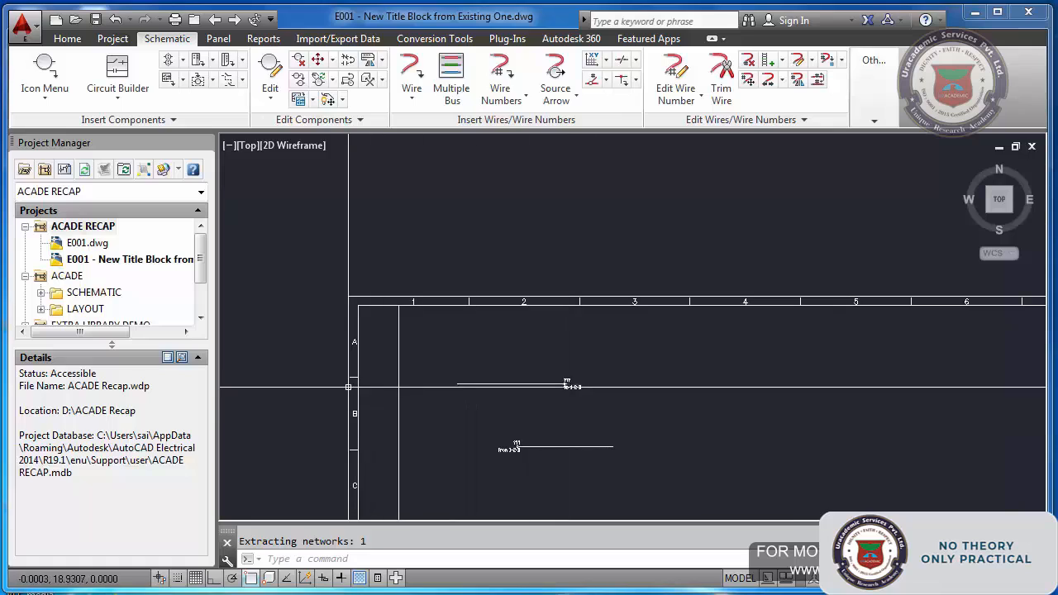
pyautogui.scroll(4, 351, 396)
pyautogui.scroll(-4, 496, 380)
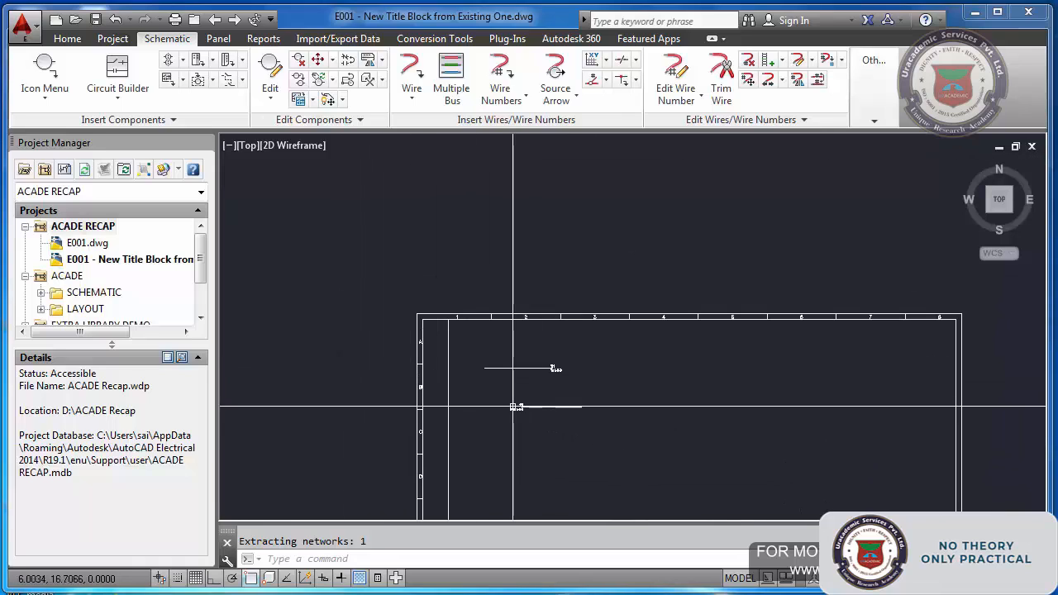
pyautogui.scroll(4, 548, 420)
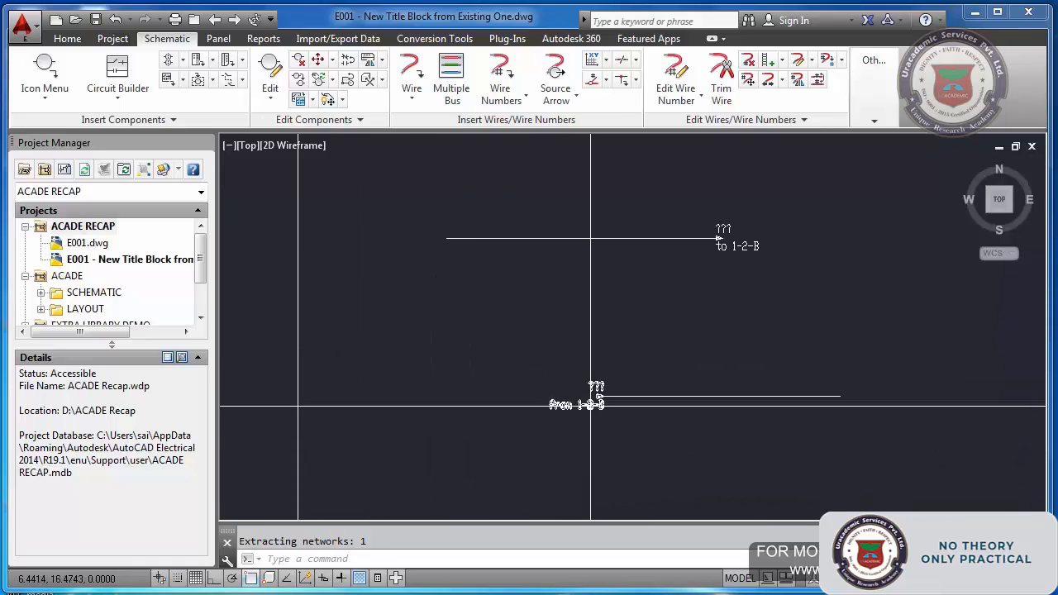
pyautogui.scroll(4, 600, 404)
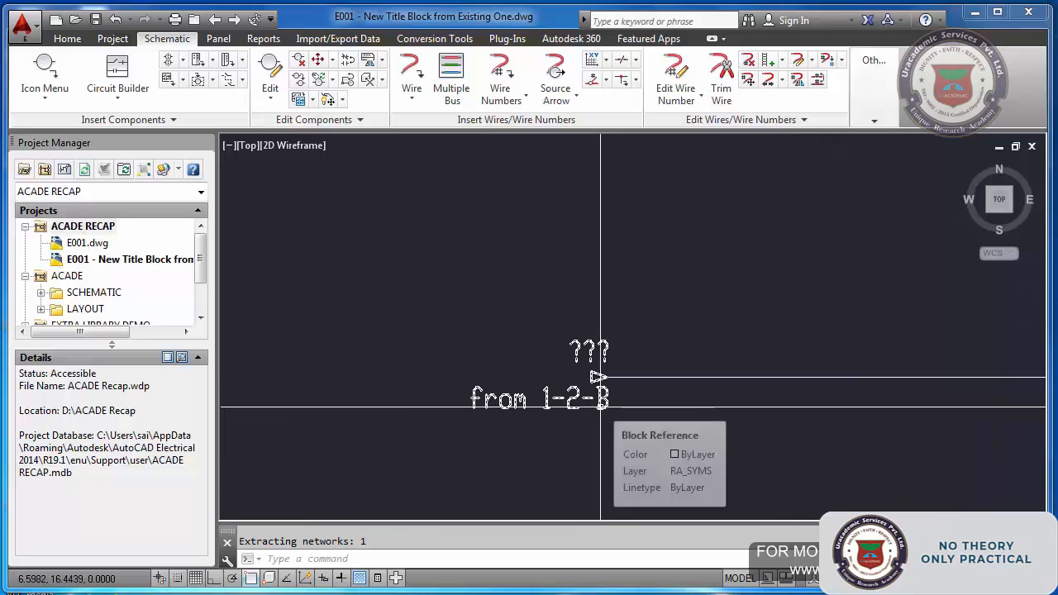
pyautogui.scroll(-4, 591, 405)
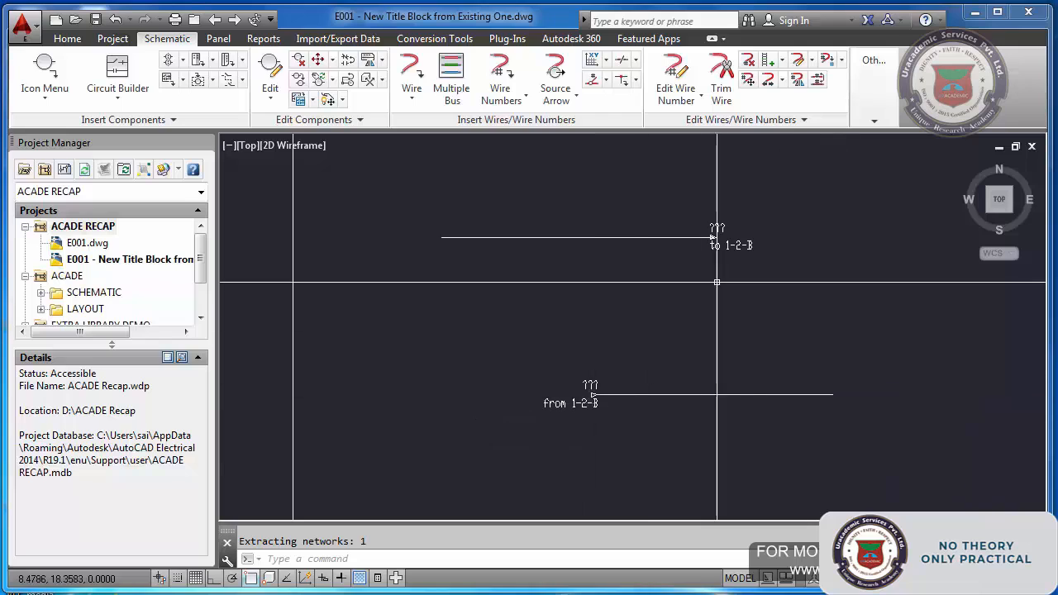
pyautogui.scroll(4, 741, 248)
pyautogui.scroll(-4, 742, 256)
pyautogui.scroll(-5, 742, 256)
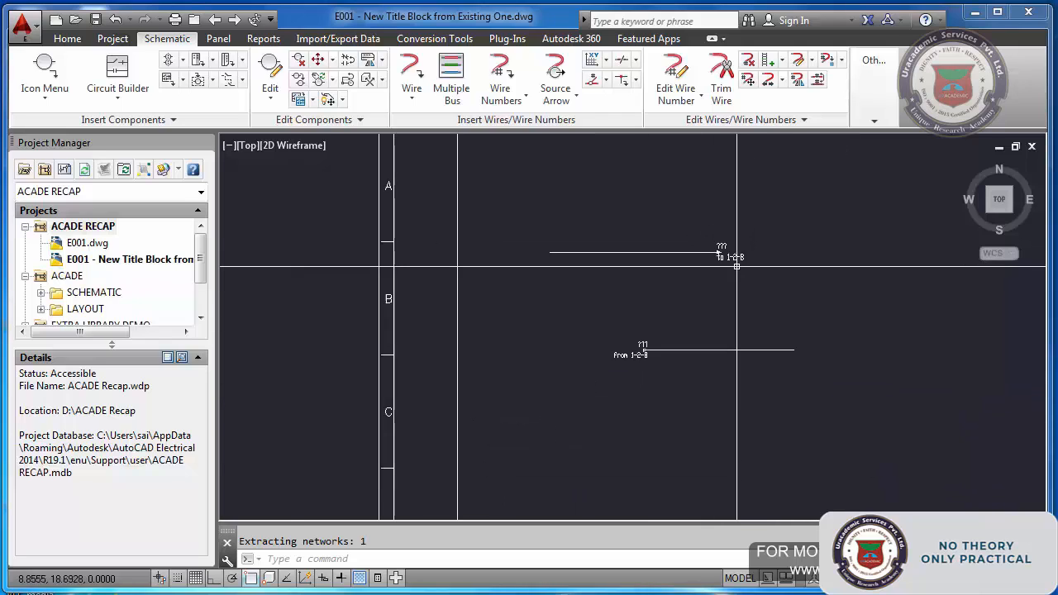
pyautogui.scroll(3, 702, 355)
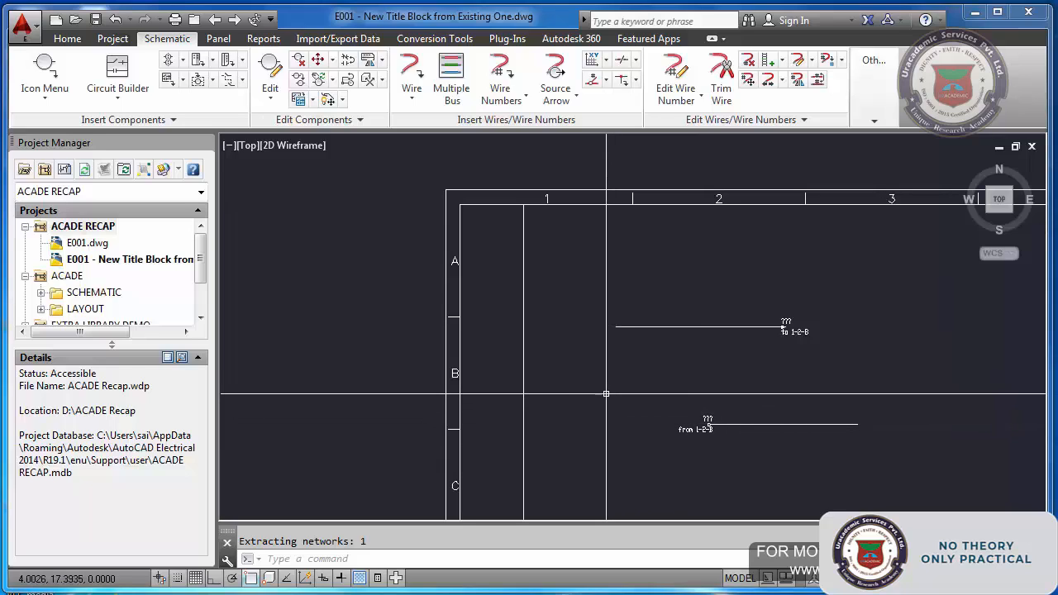
pyautogui.scroll(-4, 440, 328)
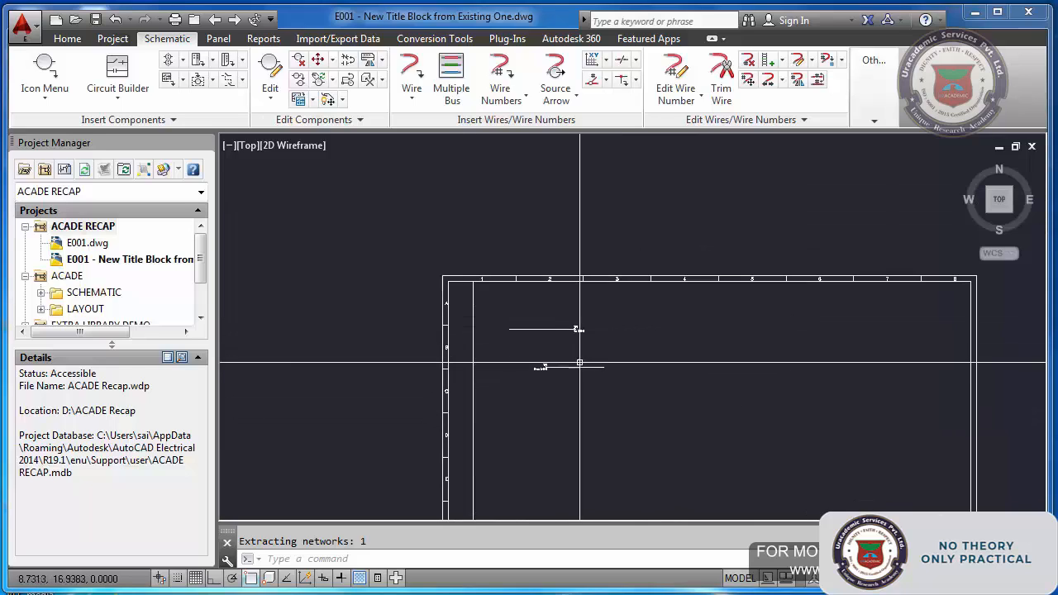
# Make the Wire layer the current layer
pyautogui.scroll(2, 578, 361)
pyautogui.click(67, 38)
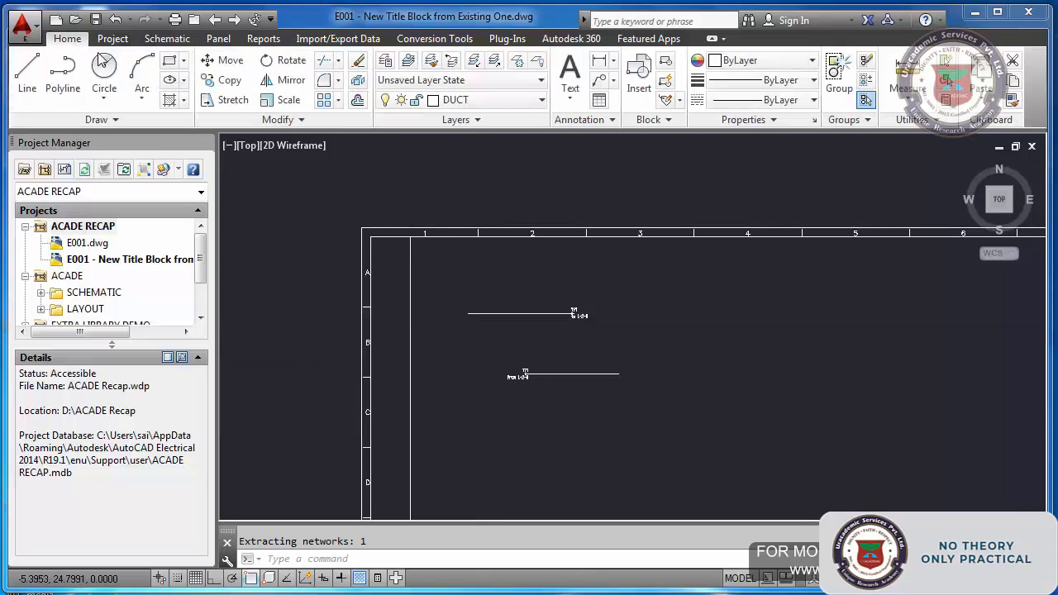
pyautogui.click(540, 100)
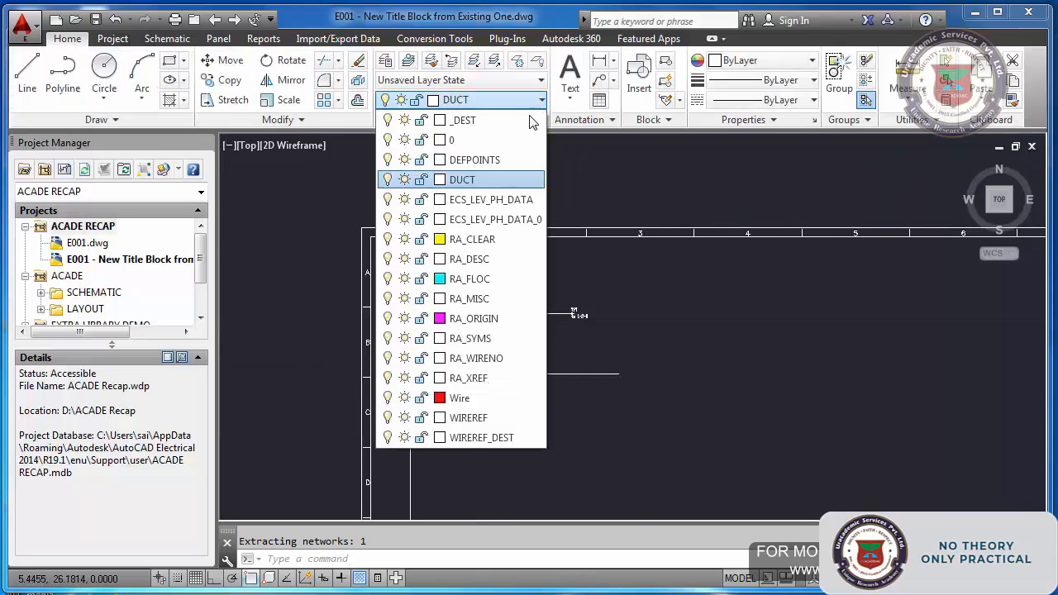
pyautogui.click(487, 404)
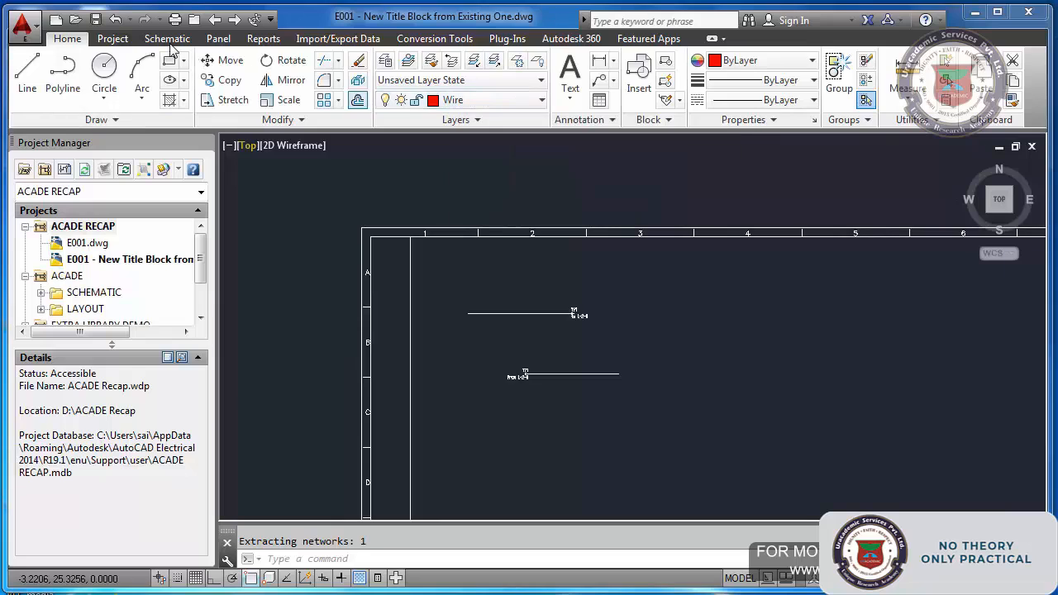
# Draw a horizontal wire about 5.17 units long in row B, running from column 3 into column 4
pyautogui.click(167, 39)
pyautogui.click(411, 79)
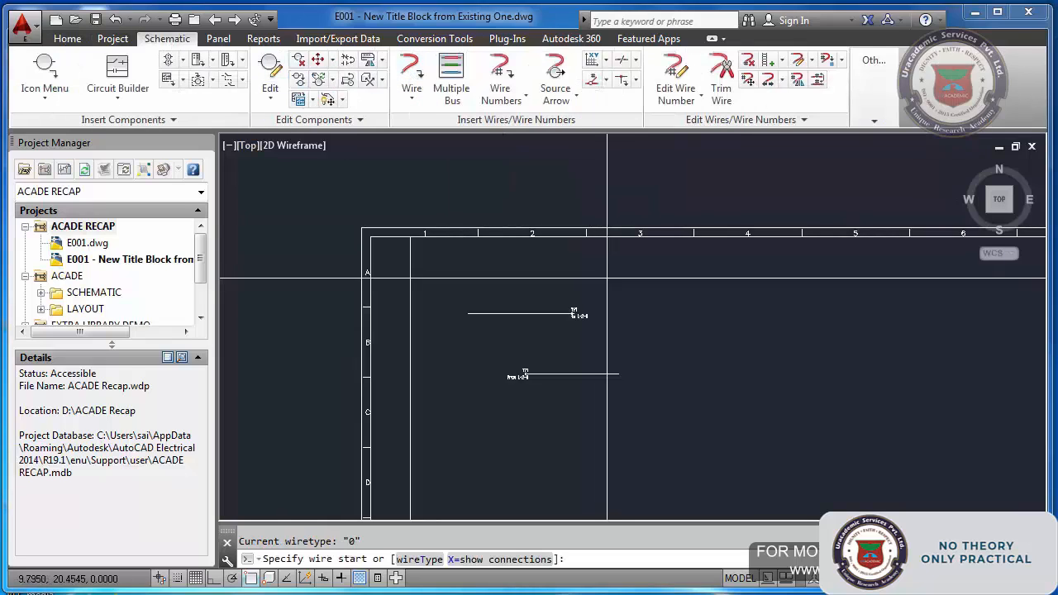
pyautogui.click(628, 313)
pyautogui.click(759, 314)
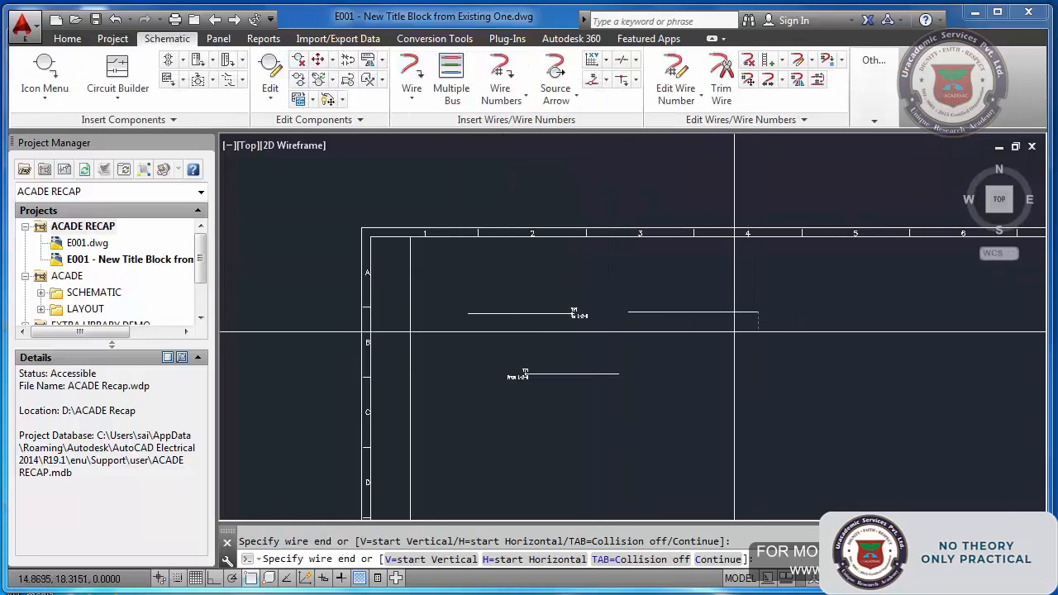
pyautogui.press('Escape')
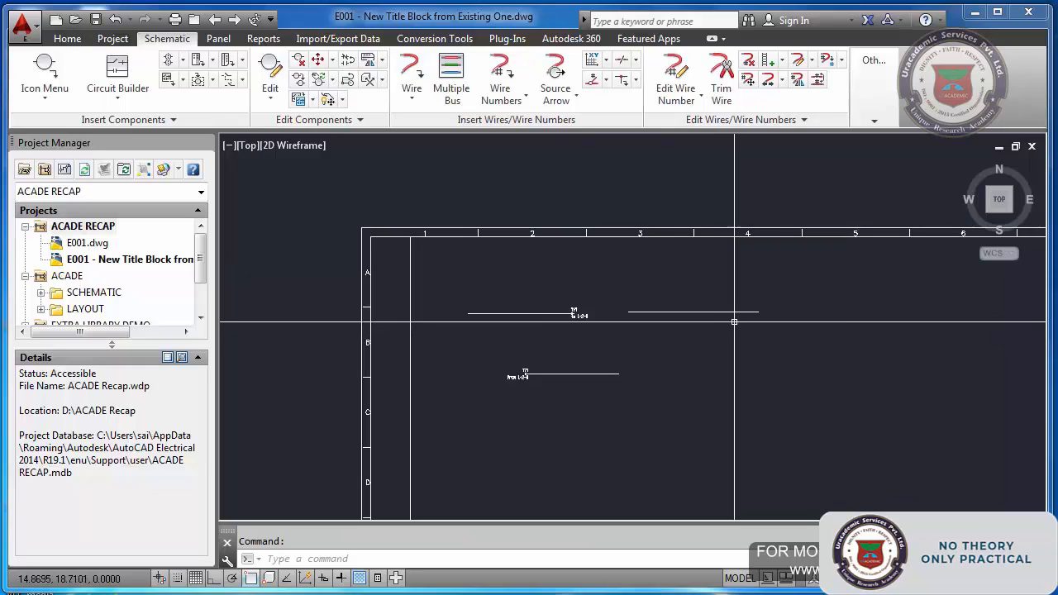
# List the properties of the wire between columns 3 and 4 to check its layer
pyautogui.scroll(4, 737, 320)
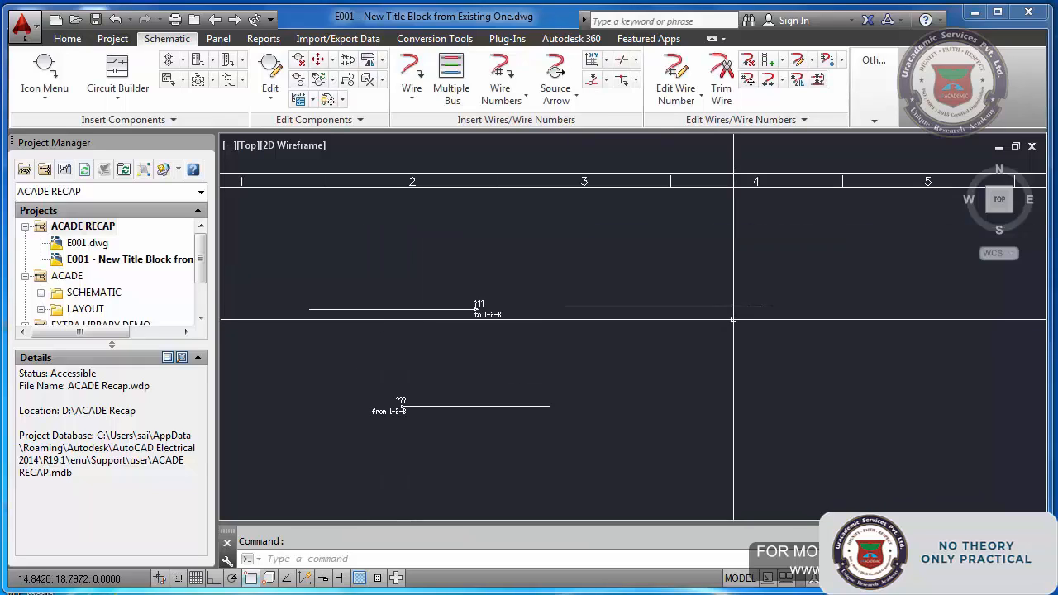
pyautogui.write('LI')
pyautogui.press('Return')
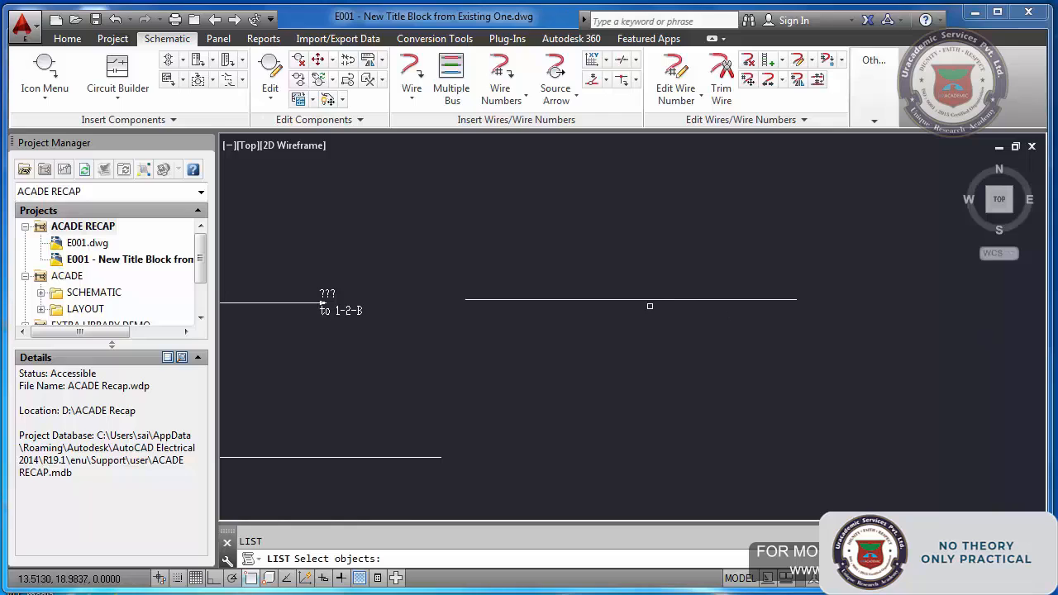
pyautogui.click(660, 303)
pyautogui.click(648, 298)
pyautogui.press('Return')
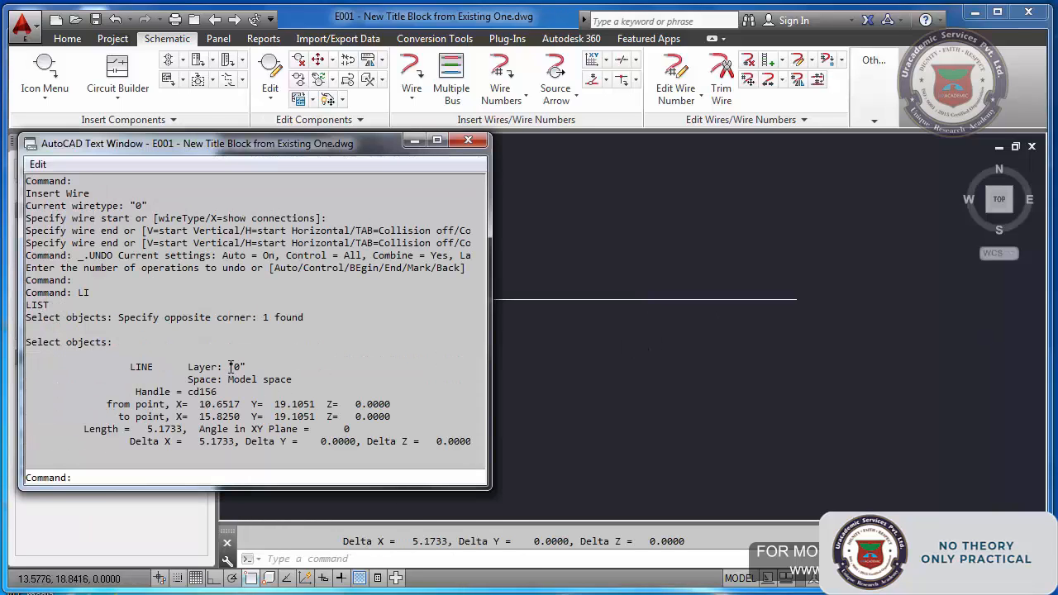
pyautogui.click(468, 140)
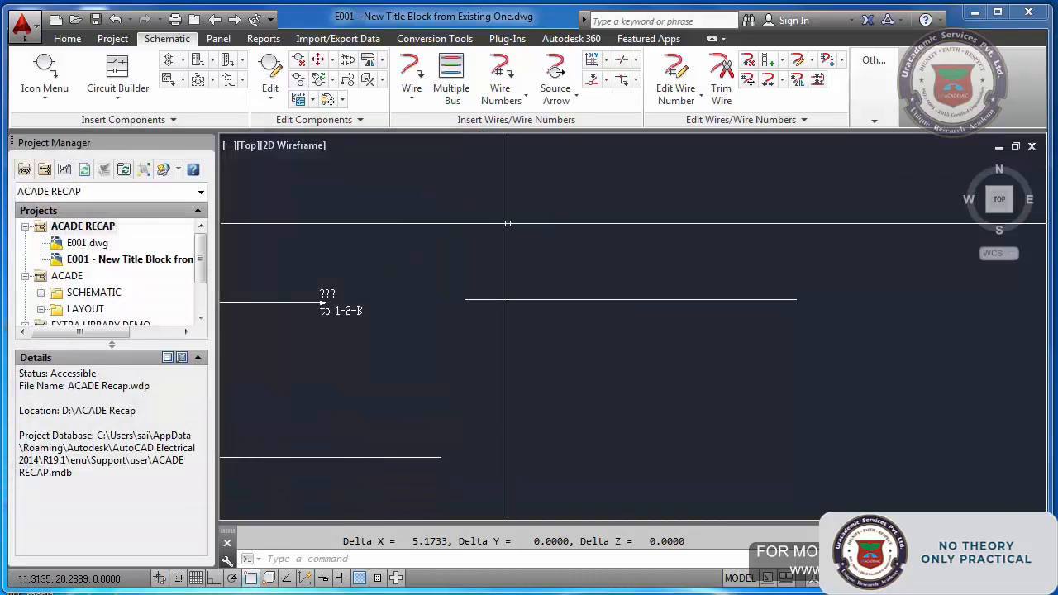
pyautogui.press('Escape')
# Add the existing Wire layer to the drawing's wire types and confirm the wire type list
pyautogui.click(67, 39)
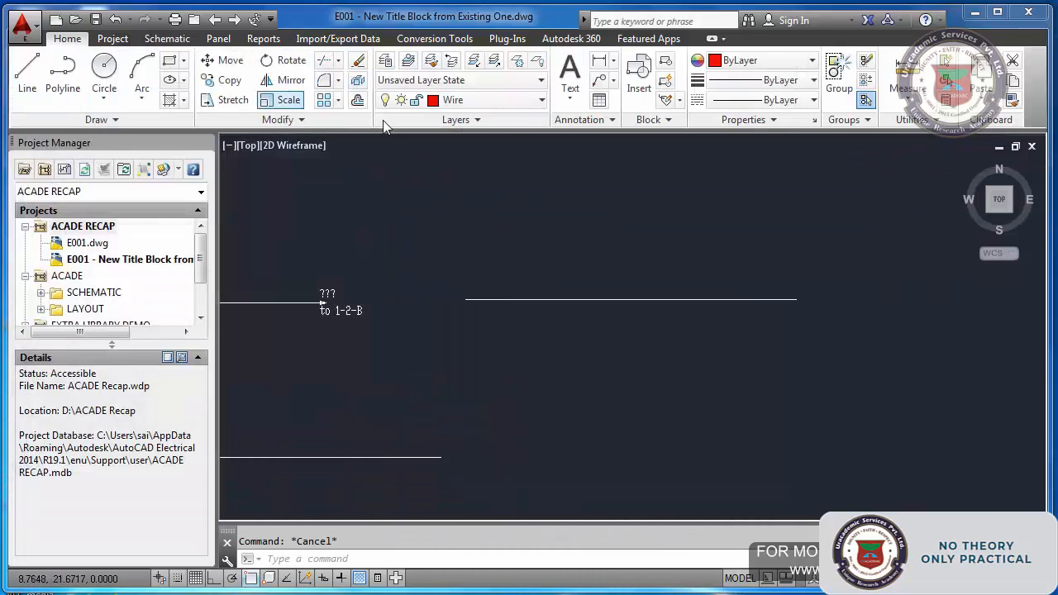
pyautogui.click(167, 39)
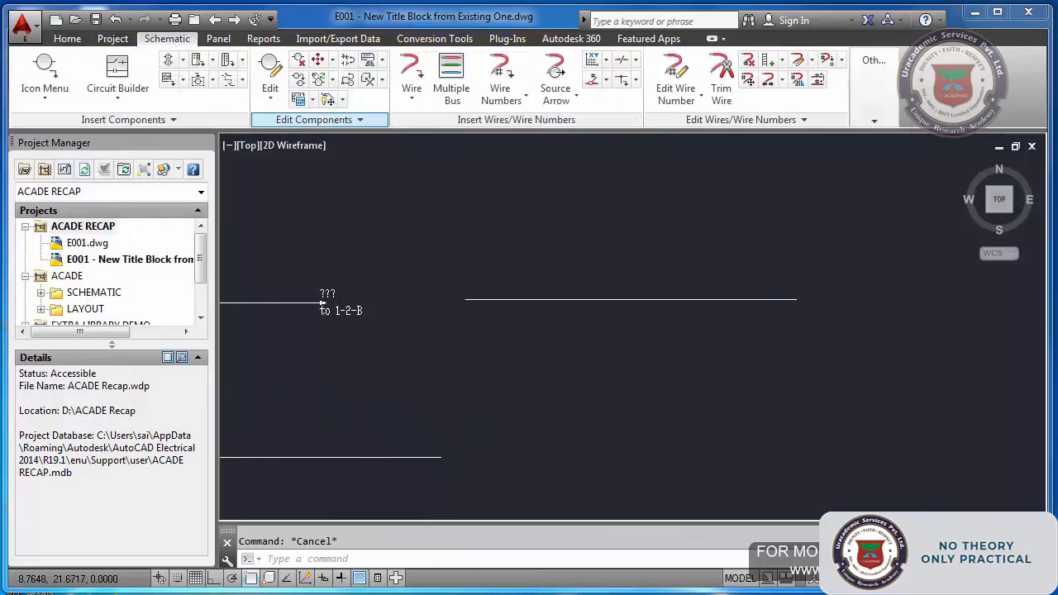
pyautogui.click(813, 64)
pyautogui.click(864, 86)
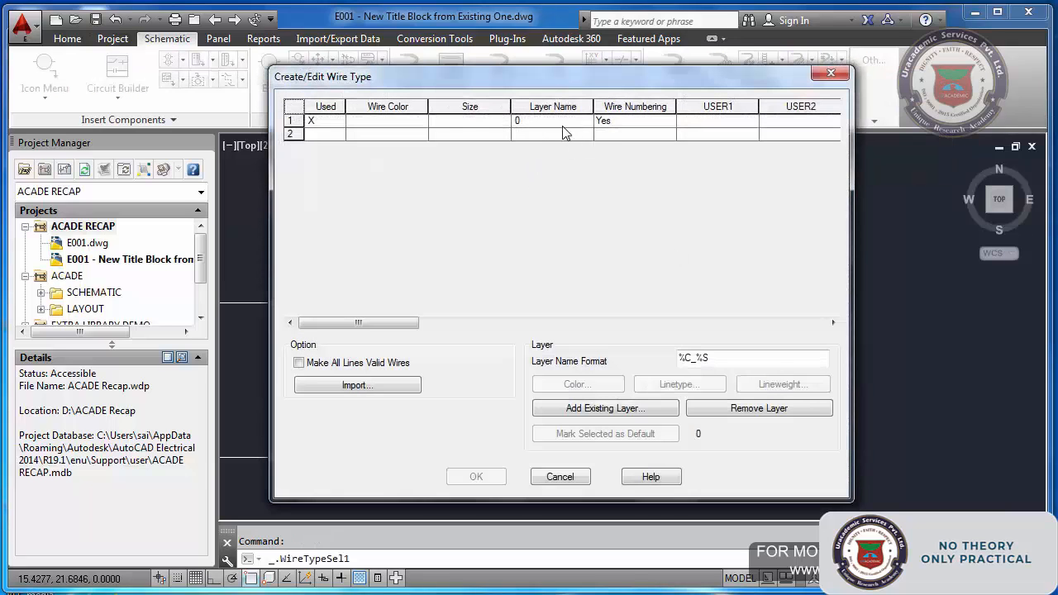
pyautogui.click(607, 409)
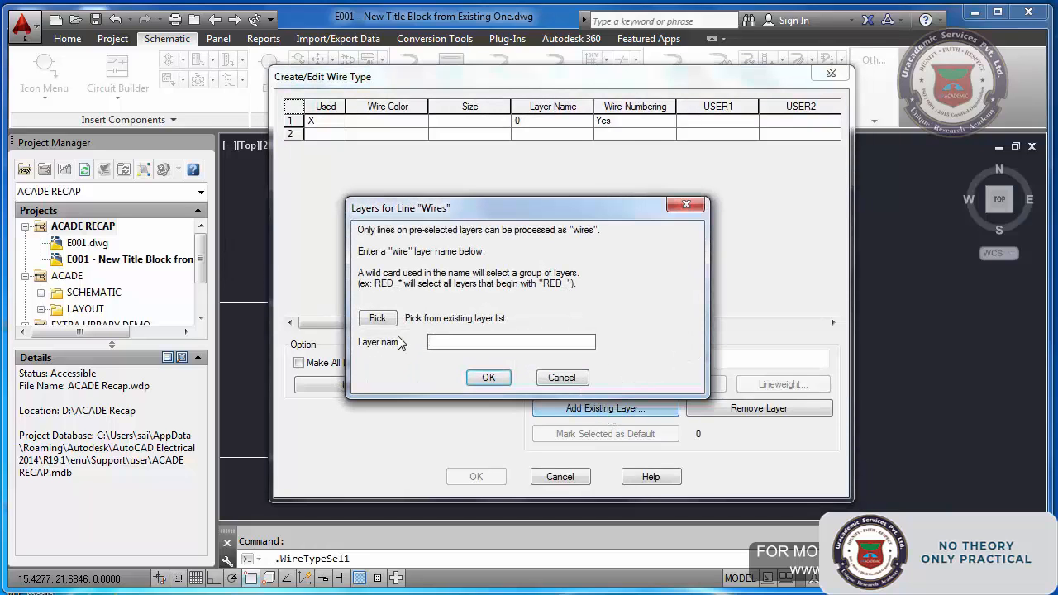
pyautogui.click(379, 319)
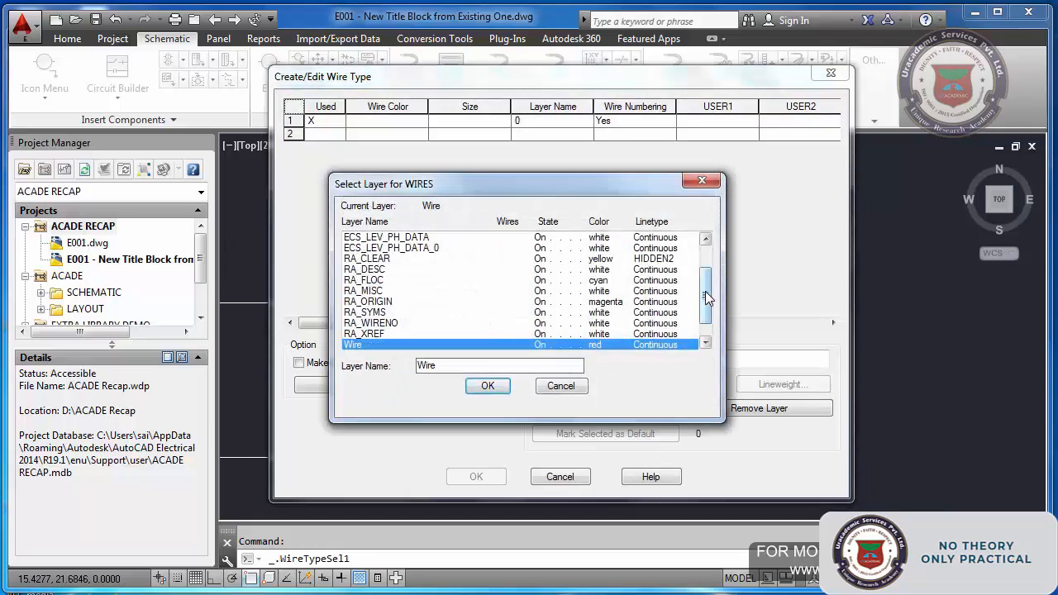
pyautogui.moveTo(704, 290); pyautogui.dragTo(707, 325)
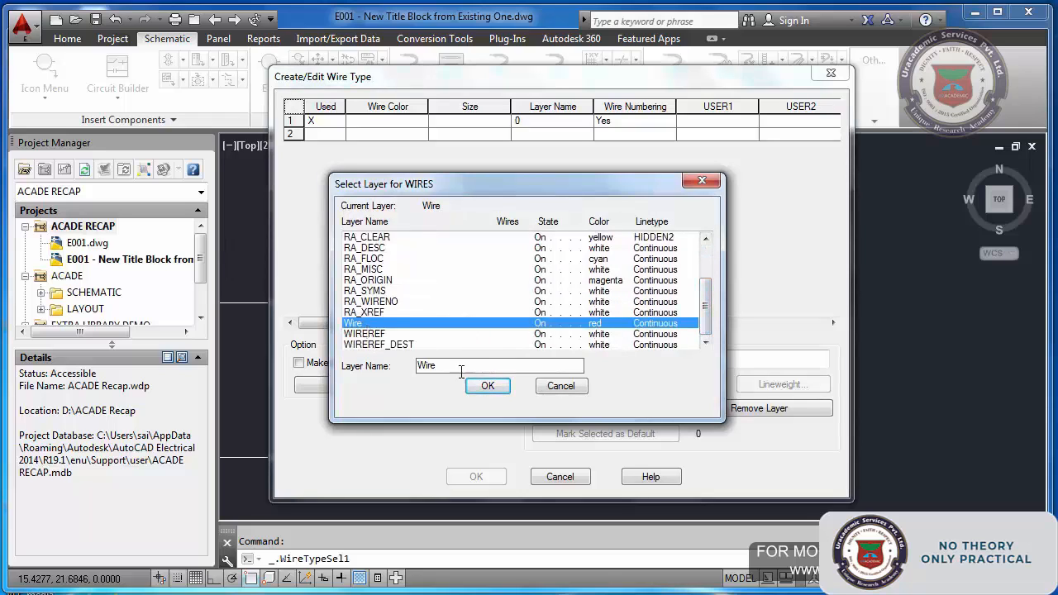
pyautogui.click(487, 387)
pyautogui.click(488, 378)
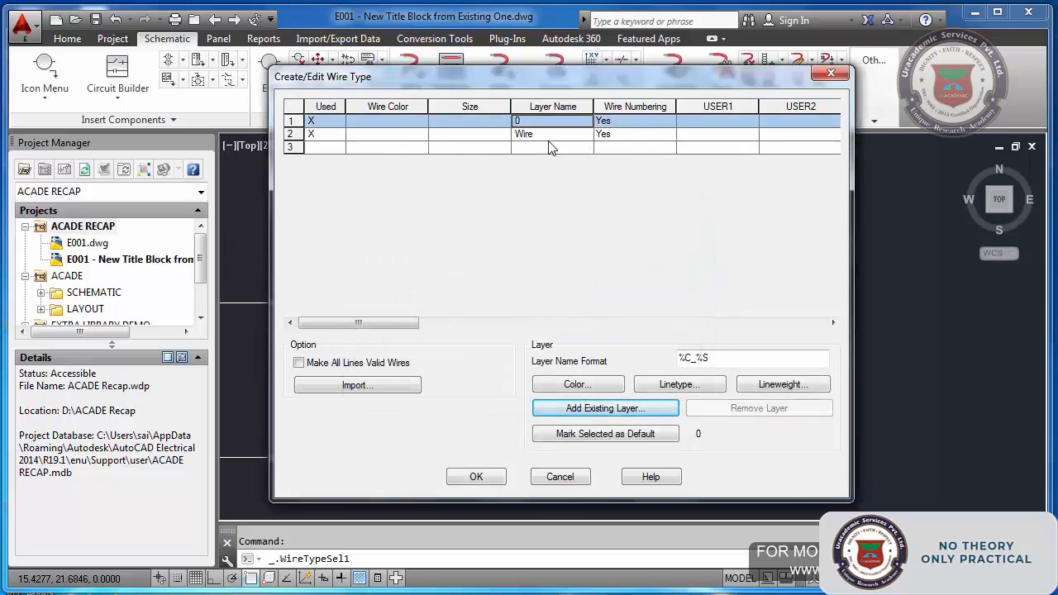
pyautogui.click(337, 135)
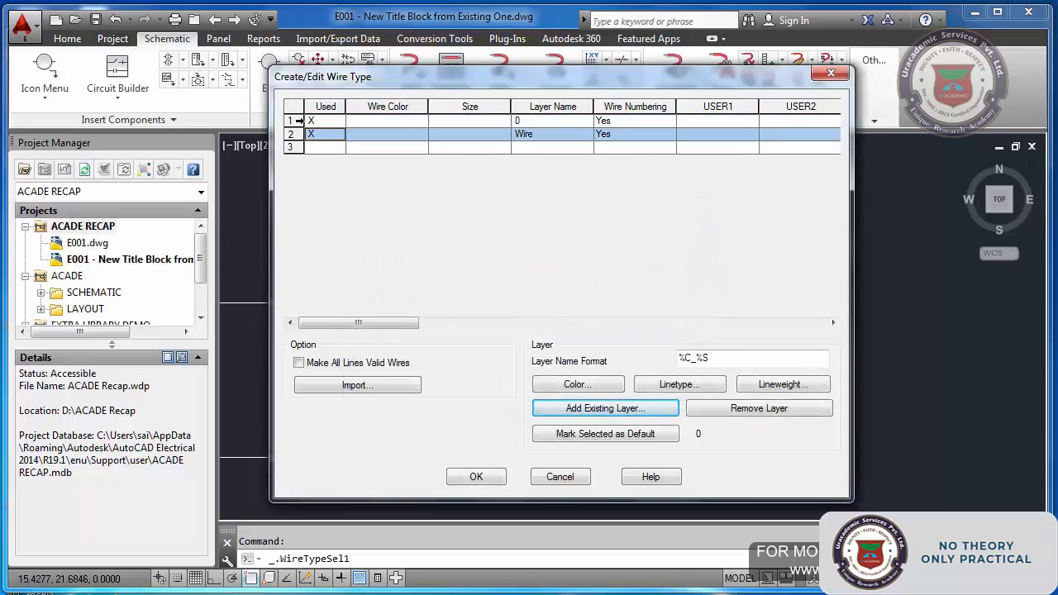
pyautogui.click(299, 121)
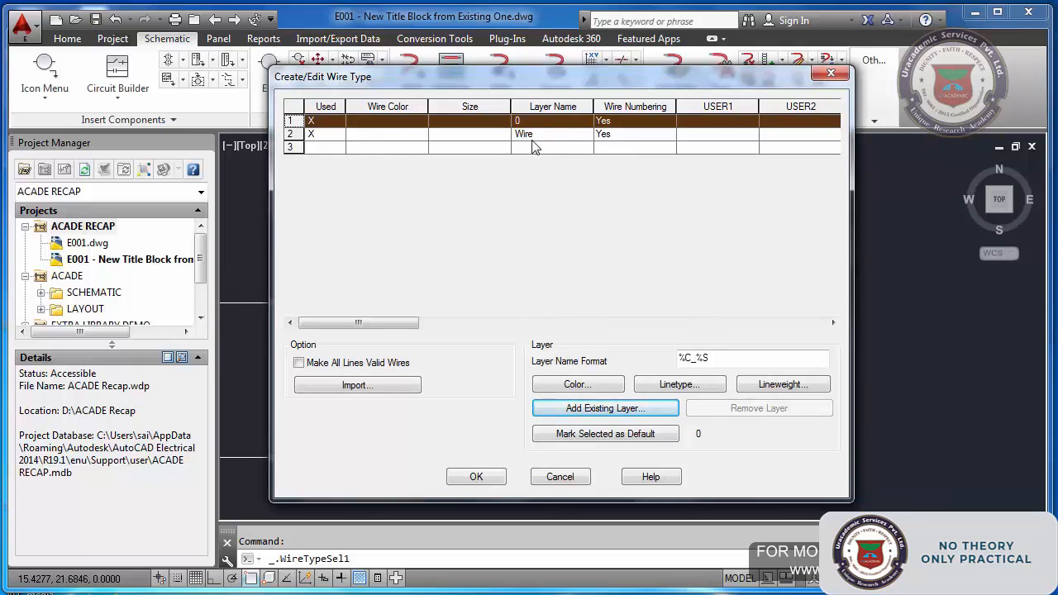
pyautogui.click(478, 476)
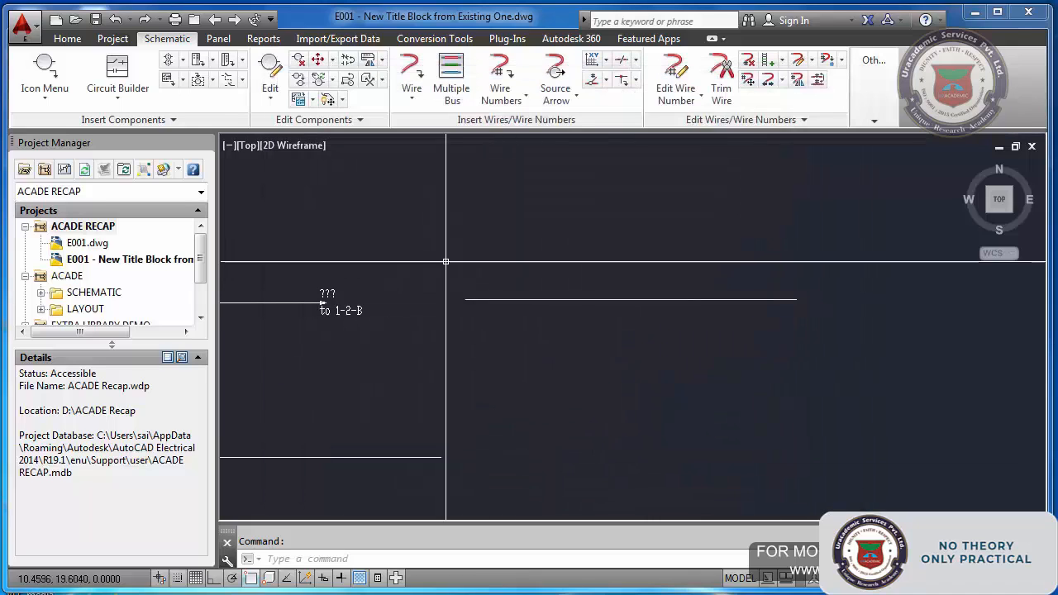
# Draw a horizontal wire about 4.7 units long on the Wire layer, below the existing wire between columns 3 and 4
pyautogui.click(413, 71)
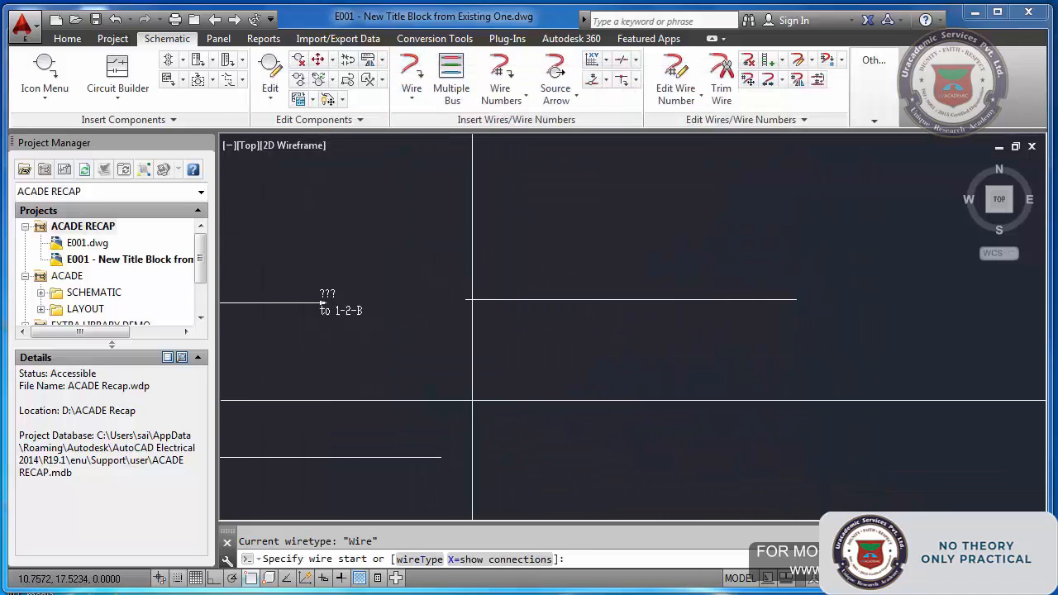
pyautogui.click(471, 398)
pyautogui.click(769, 413)
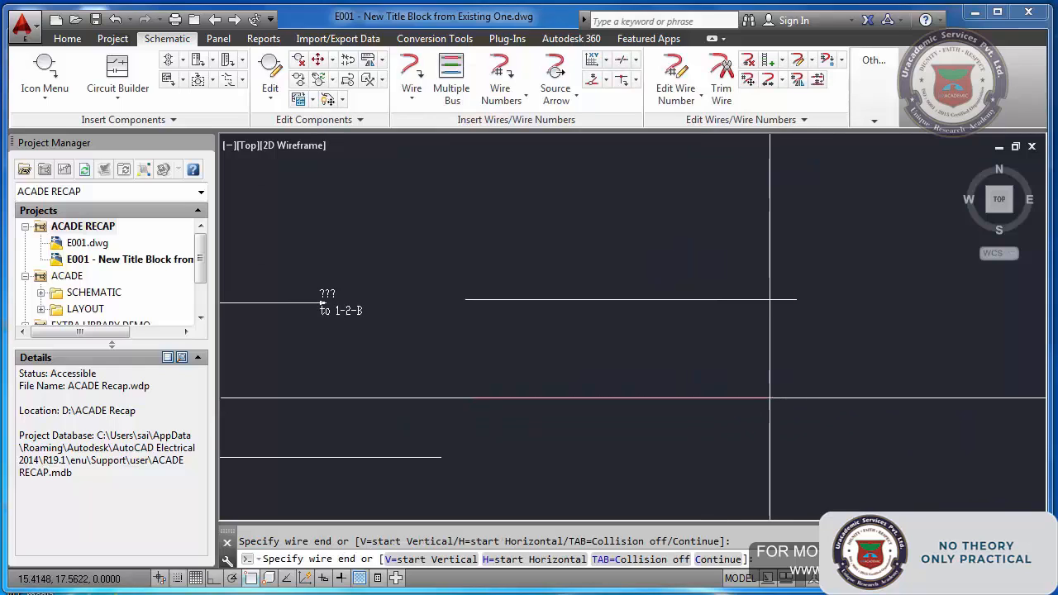
pyautogui.press('Escape')
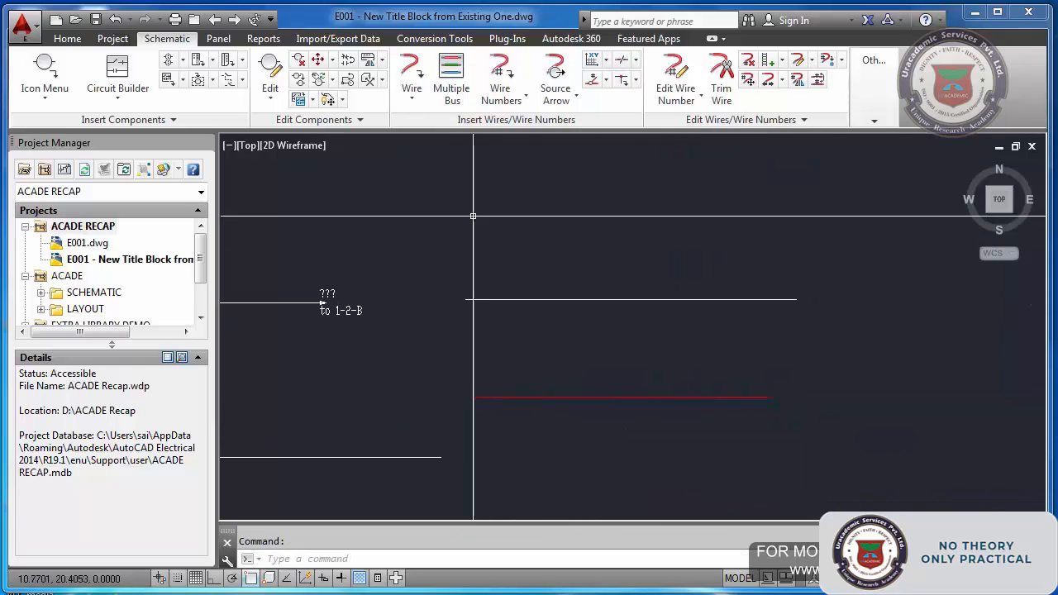
# Insert wire numbers drawing-wide with Tag/retag all in X-Y Grid mode, cross-referencing signals
pyautogui.click(496, 81)
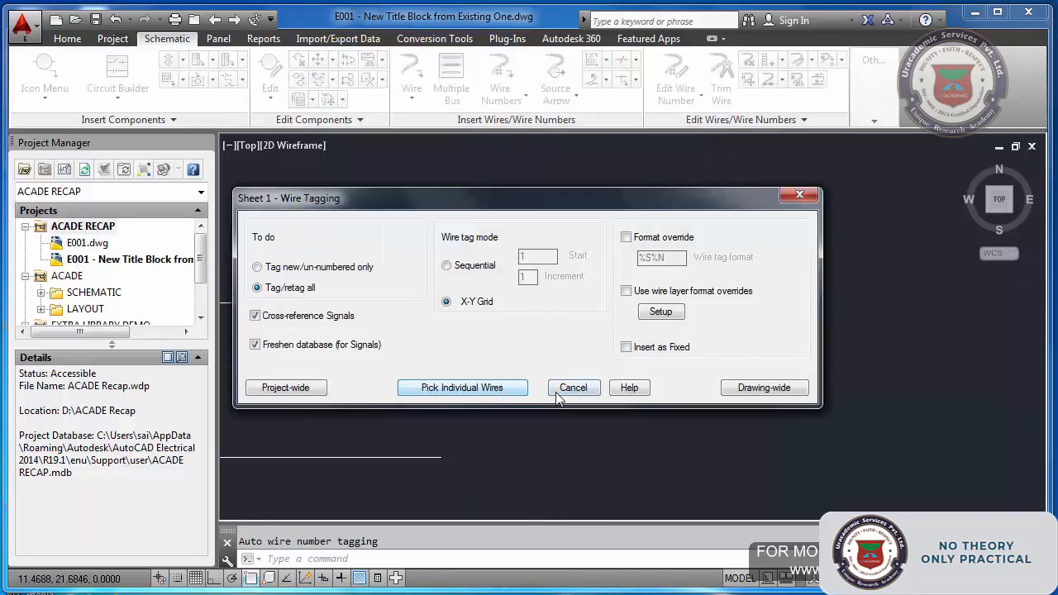
pyautogui.click(746, 392)
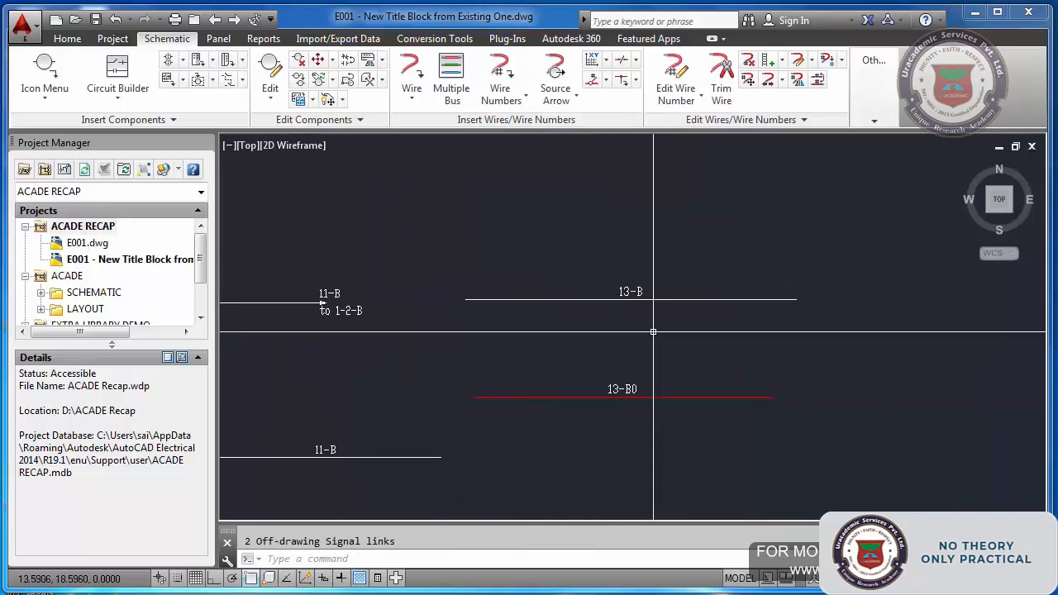
# Examine the wire numbers along the frame border and on the wires in row B, comparing them with the grid zones
pyautogui.scroll(-6, 642, 347)
pyautogui.scroll(6, 408, 445)
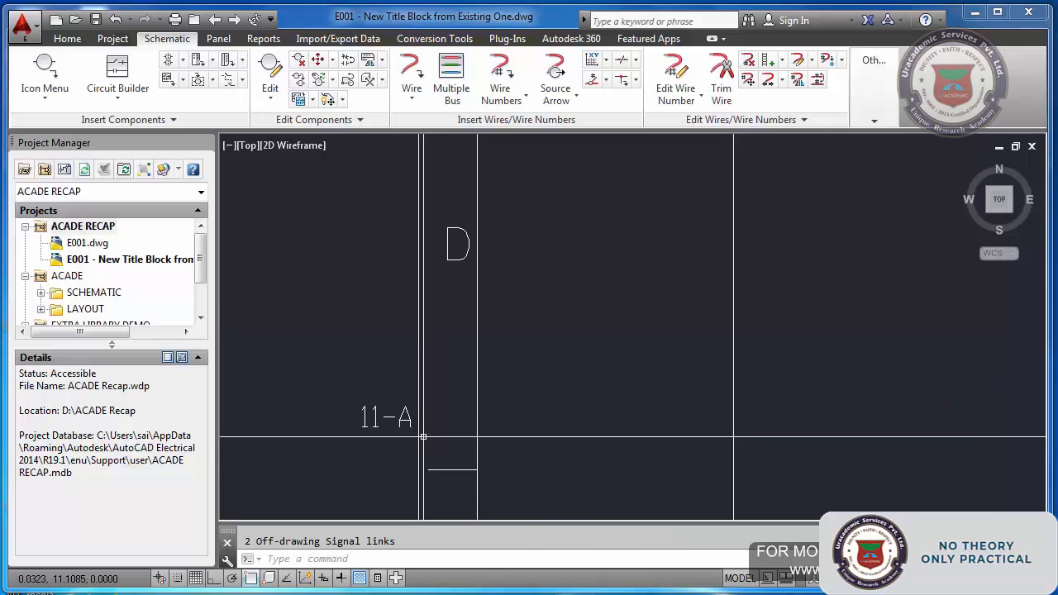
pyautogui.click(418, 436)
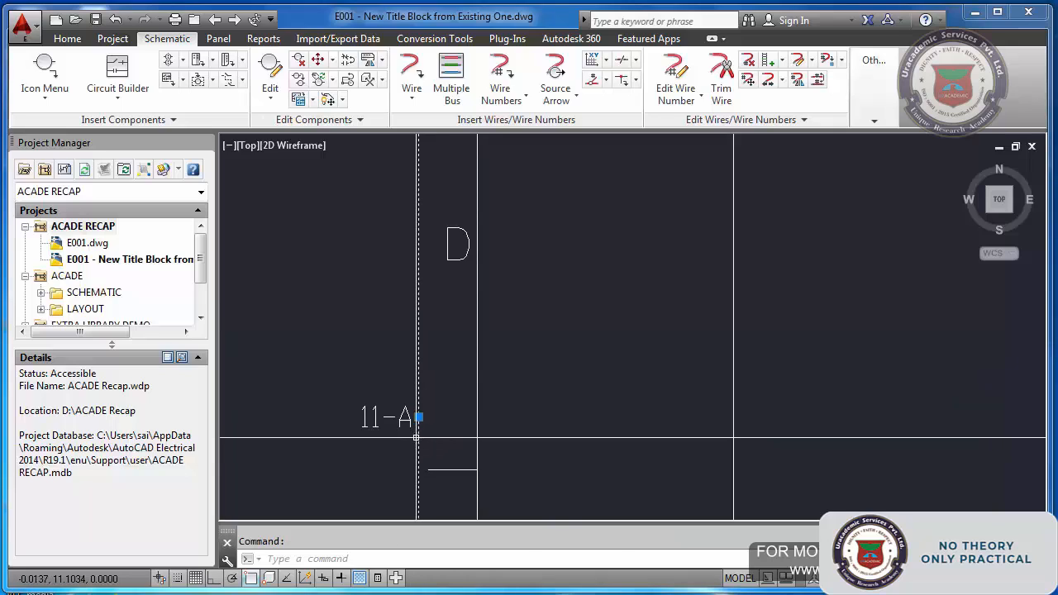
pyautogui.press('Escape')
pyautogui.scroll(-5, 418, 435)
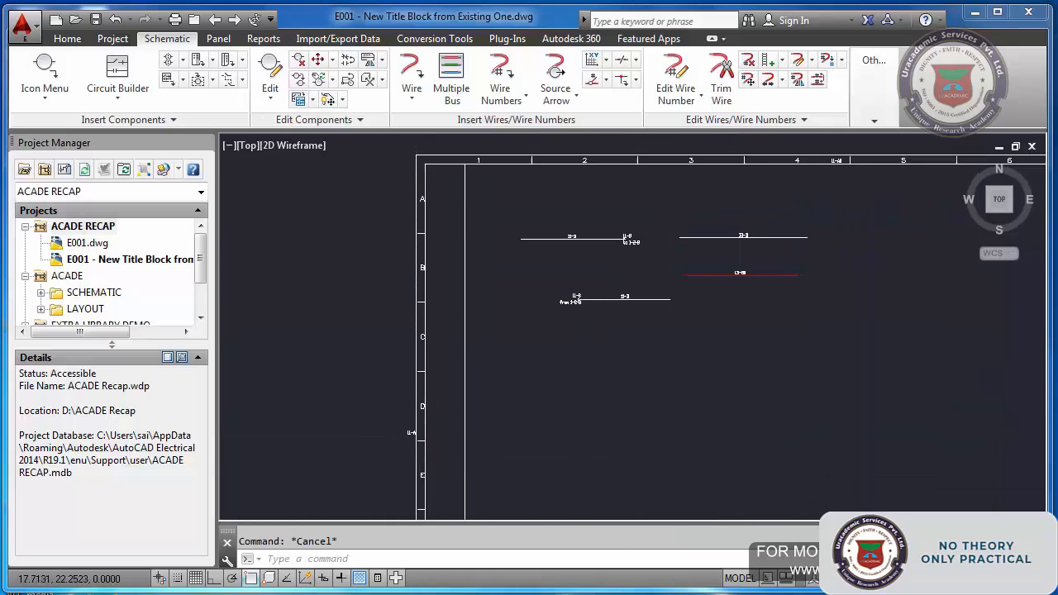
pyautogui.scroll(5, 760, 165)
pyautogui.scroll(-5, 752, 174)
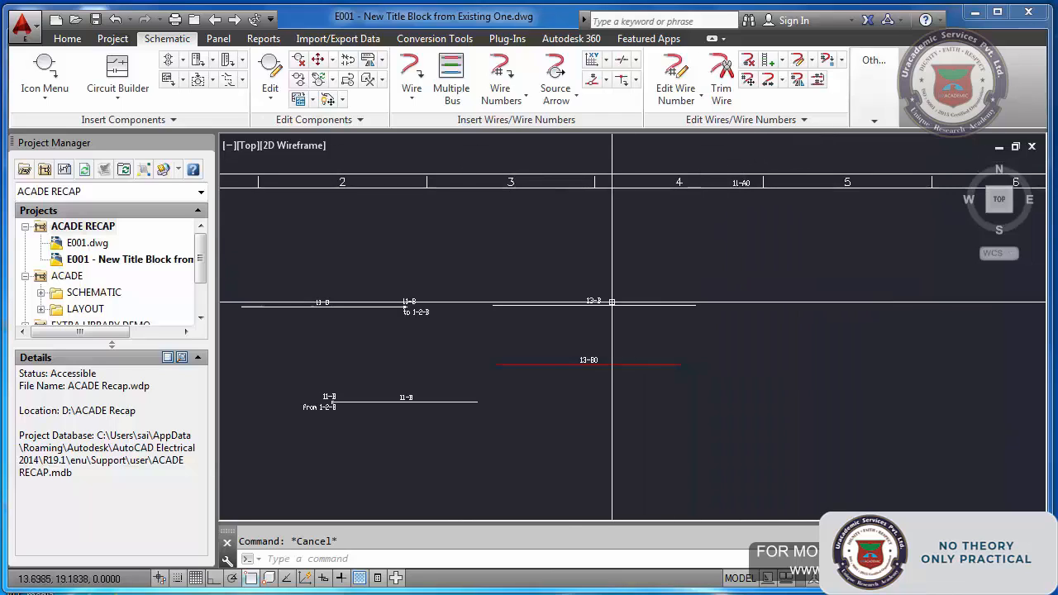
pyautogui.scroll(5, 575, 302)
pyautogui.scroll(-1, 575, 297)
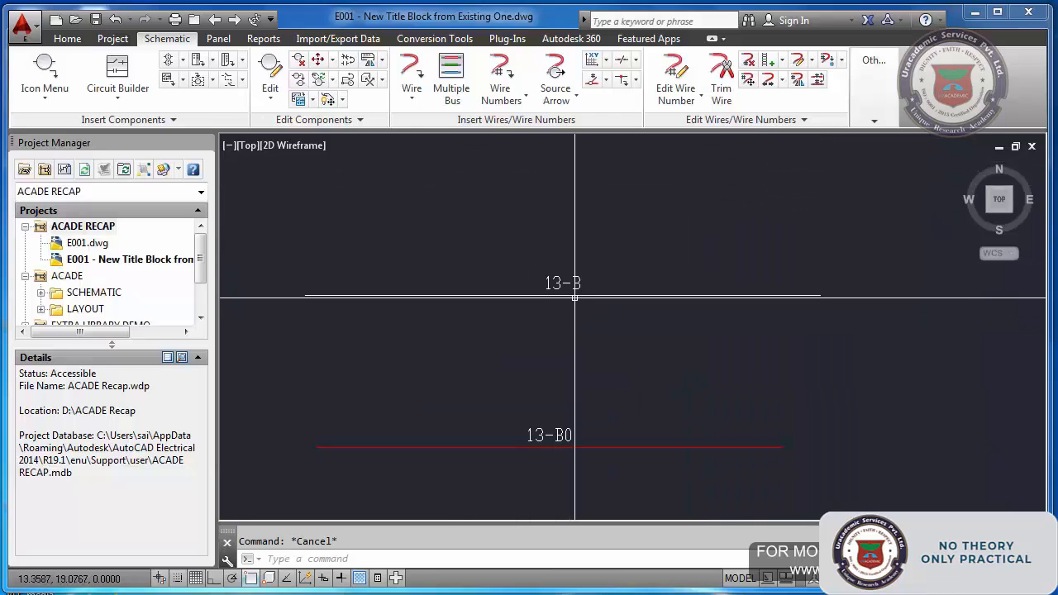
pyautogui.scroll(-2, 577, 296)
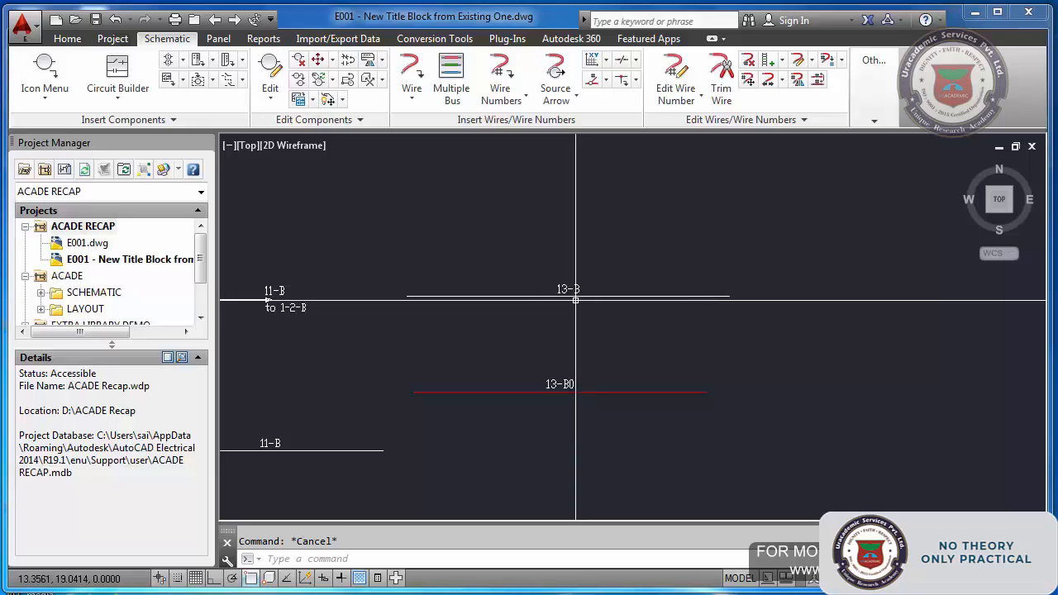
# Undo the drawing-wide wire numbering
pyautogui.hotkey('ctrl', 'z')
pyautogui.hotkey('ctrl', 'z')
pyautogui.hotkey('ctrl', 'z')
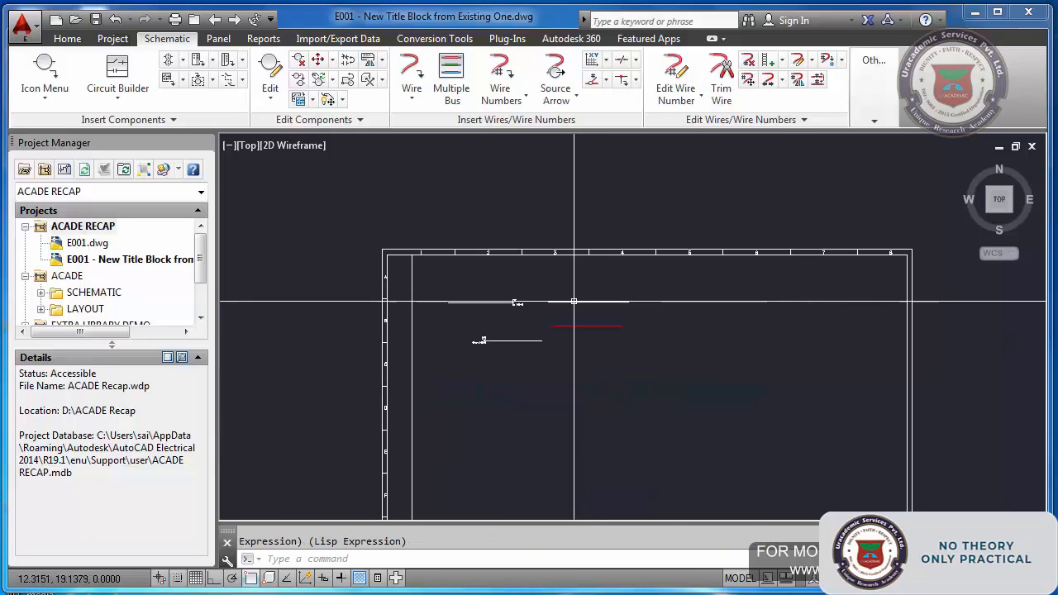
pyautogui.hotkey('ctrl', 'z')
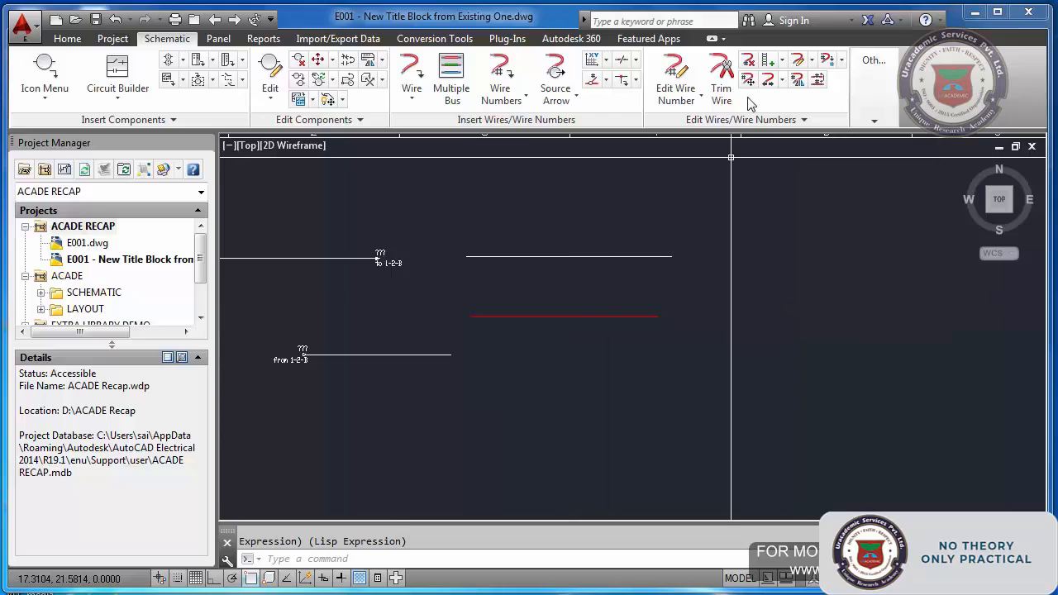
# Review the layer 0 and Wire entries in the wire type list, leaving them unedited
pyautogui.click(795, 79)
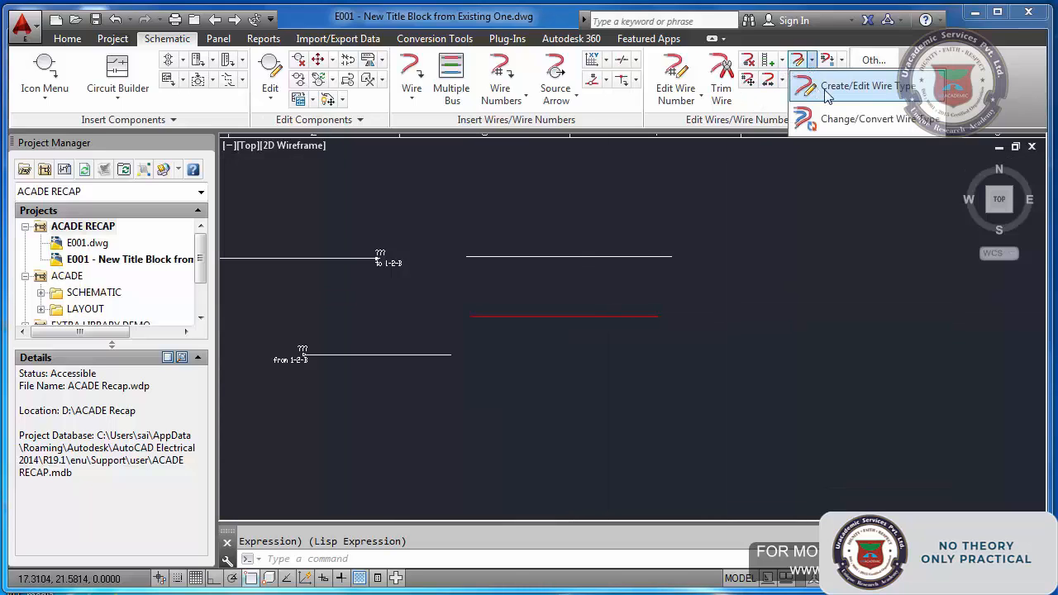
pyautogui.click(814, 78)
pyautogui.click(546, 126)
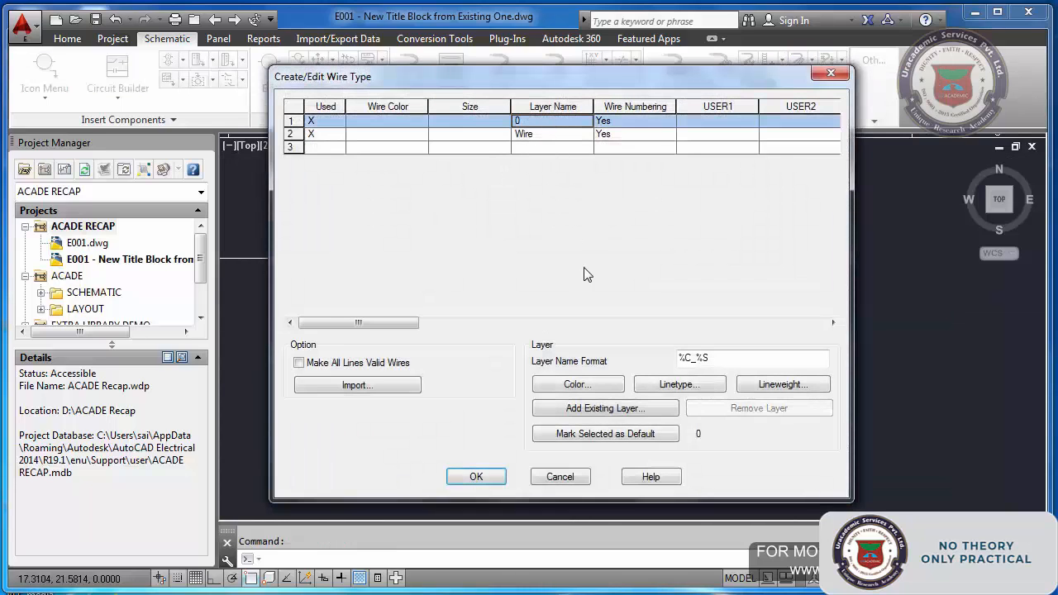
pyautogui.click(322, 136)
pyautogui.click(298, 121)
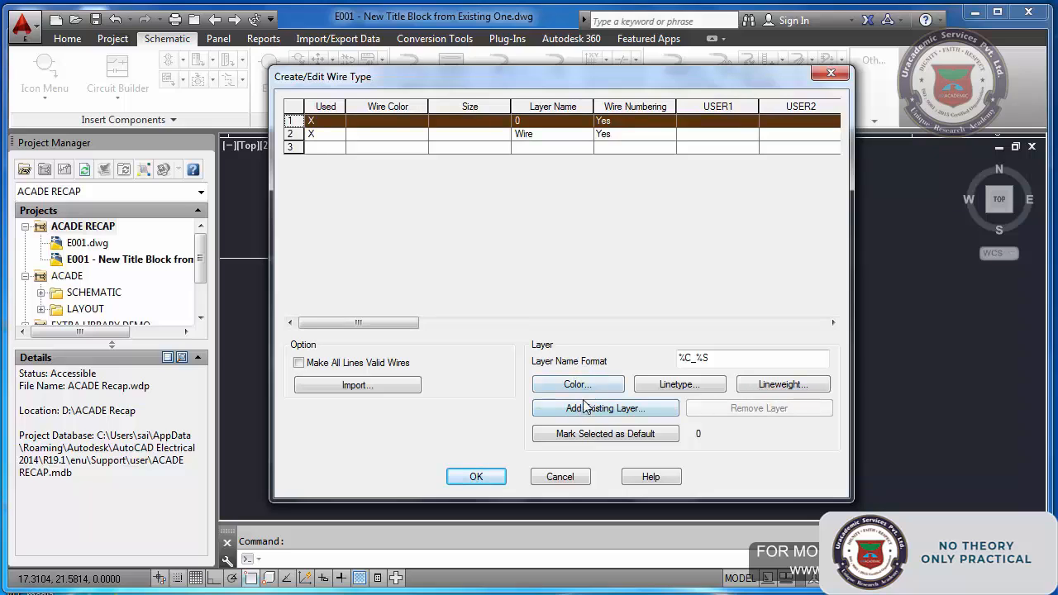
pyautogui.click(559, 478)
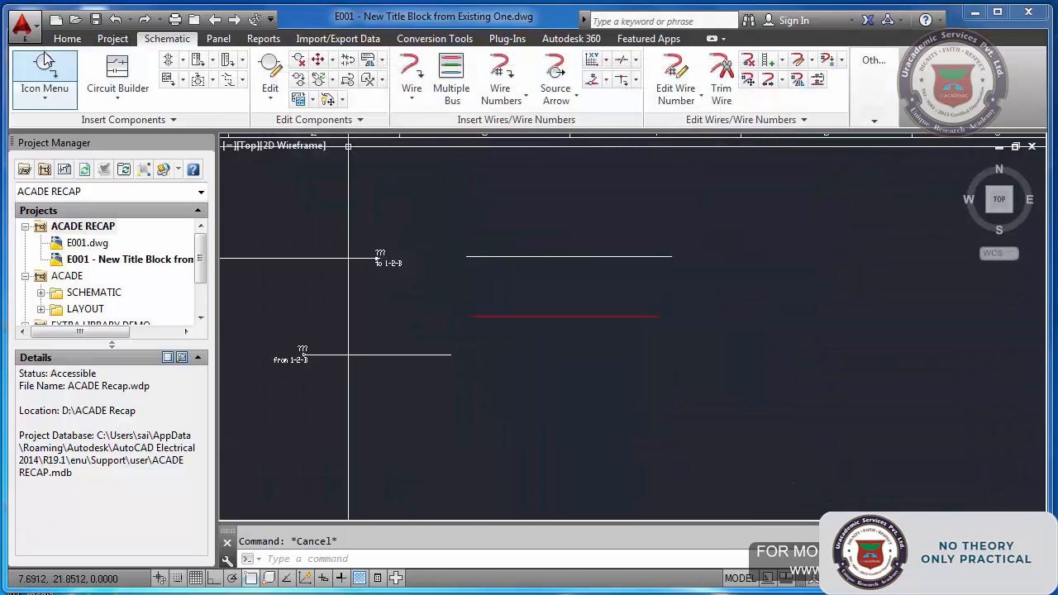
pyautogui.click(67, 38)
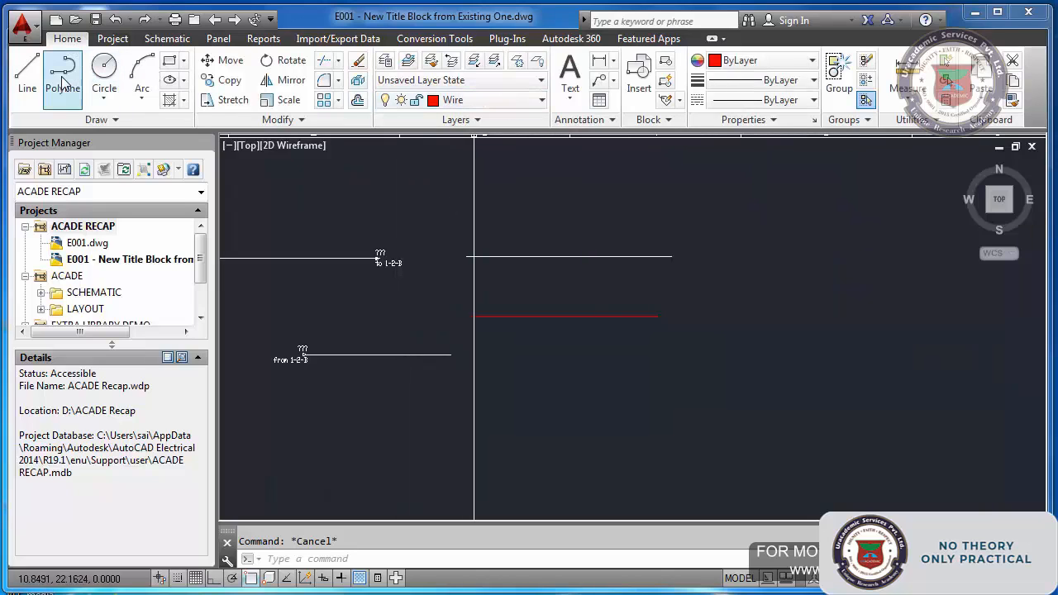
pyautogui.click(166, 38)
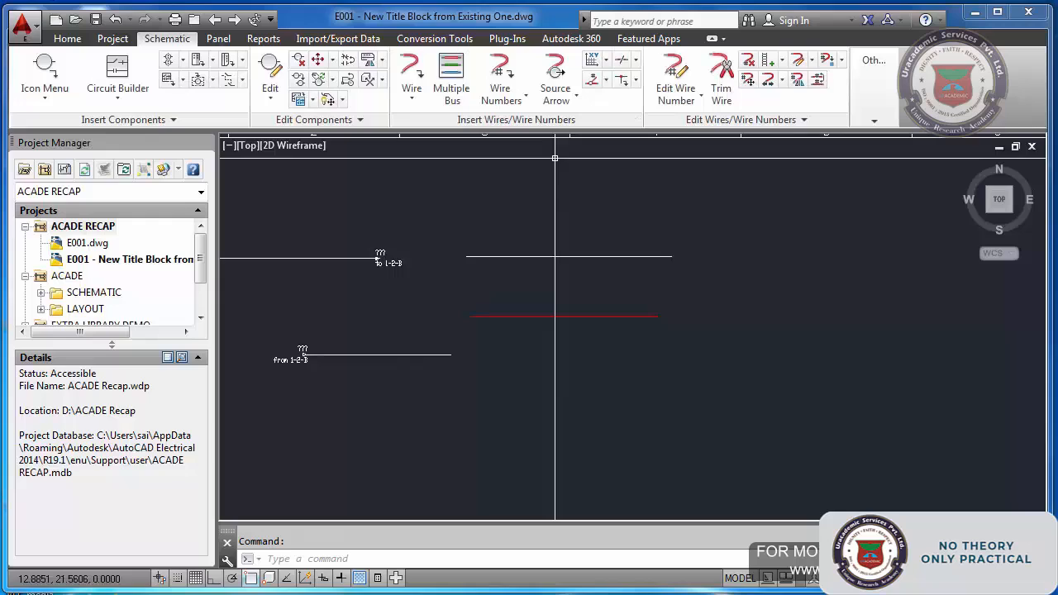
pyautogui.click(598, 256)
pyautogui.press('Escape')
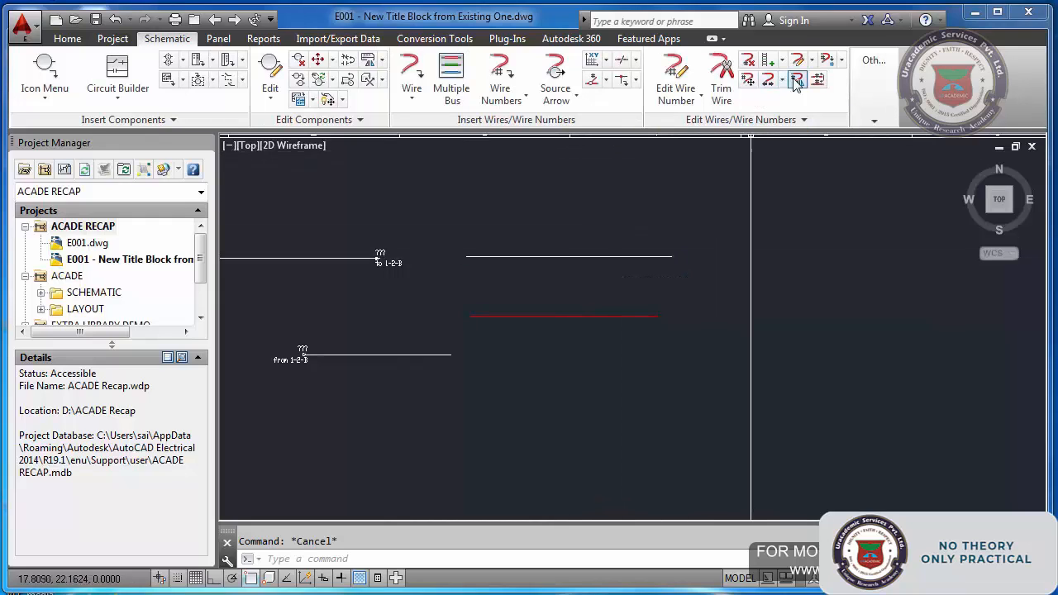
# Mark the Wire layer as the default wire type in the Create/Edit Wire Type list
pyautogui.click(813, 64)
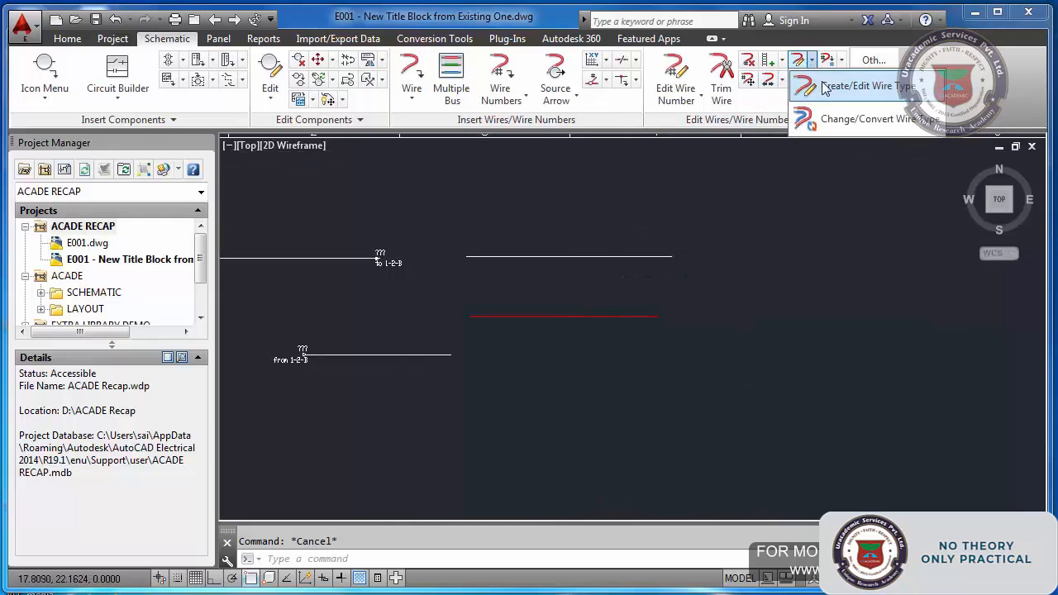
pyautogui.click(827, 87)
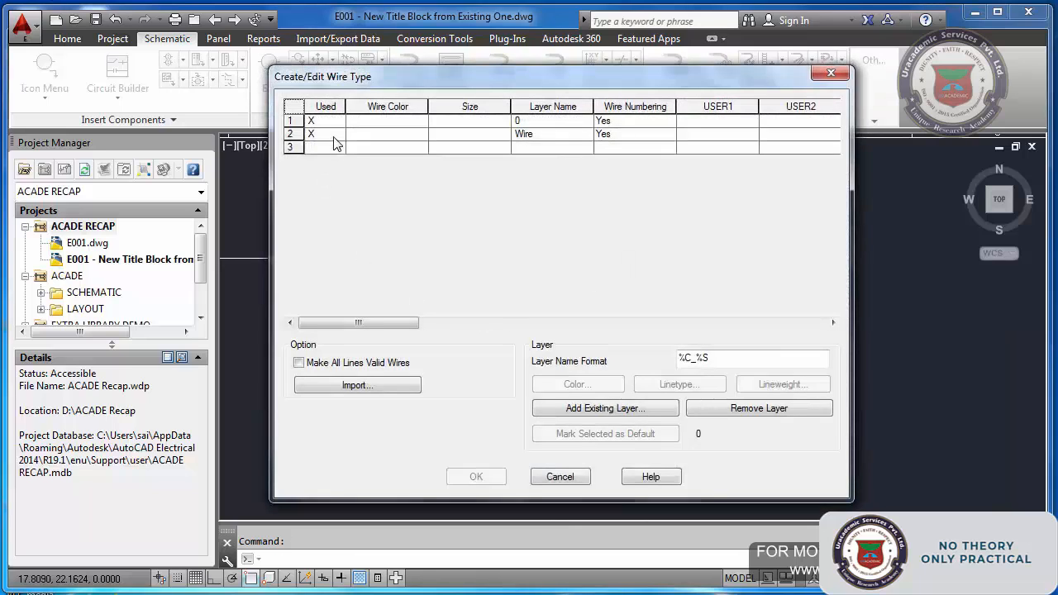
pyautogui.click(323, 123)
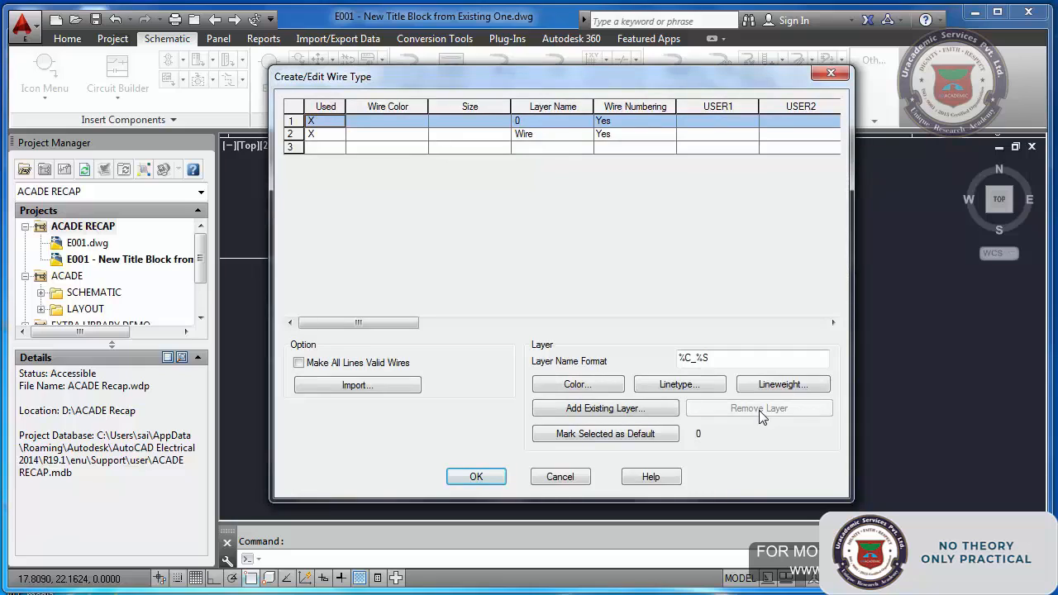
pyautogui.click(313, 136)
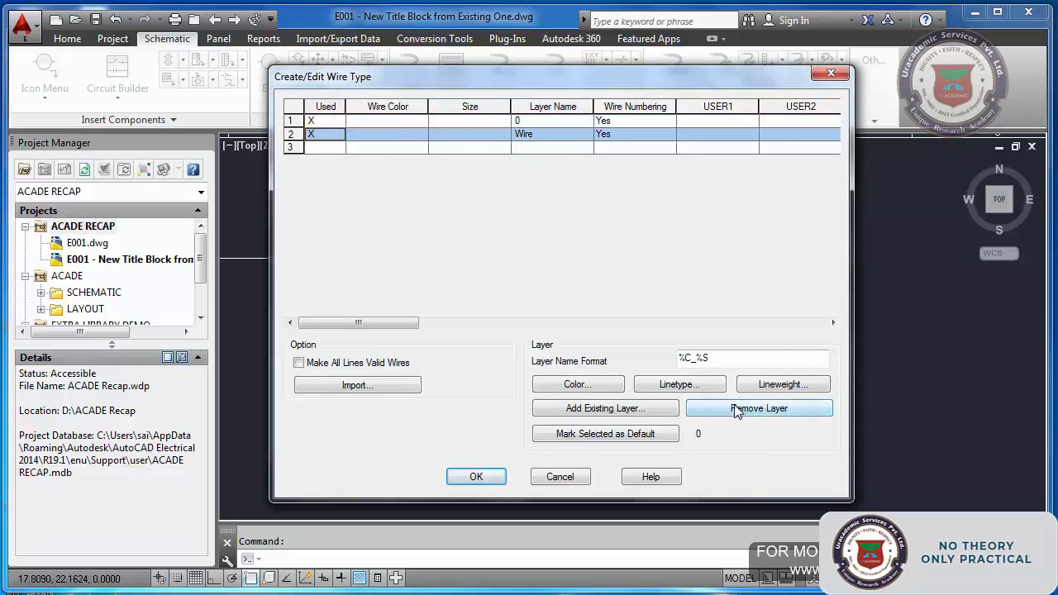
pyautogui.click(327, 122)
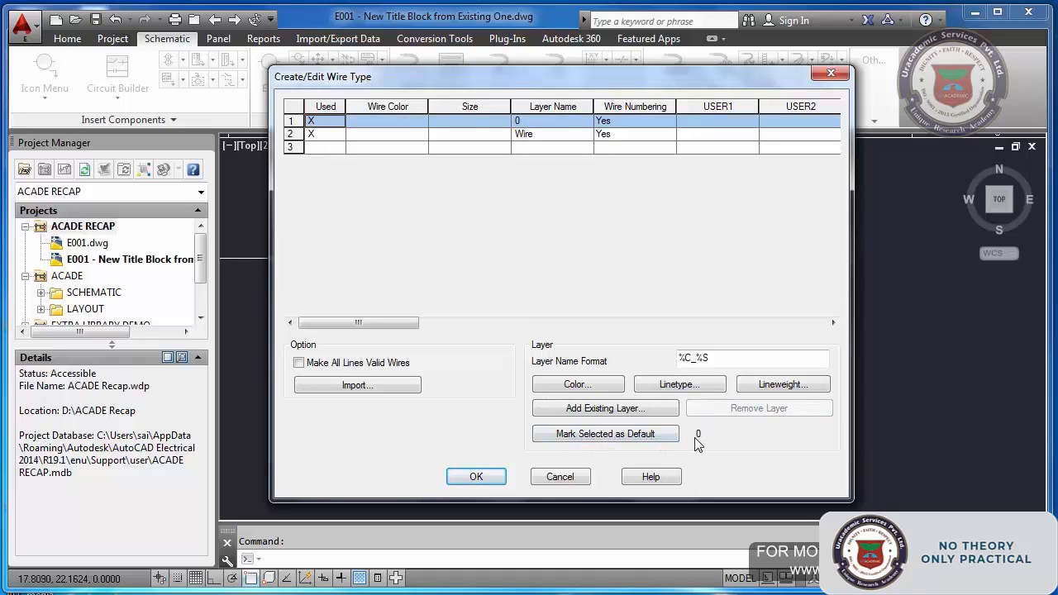
pyautogui.click(299, 133)
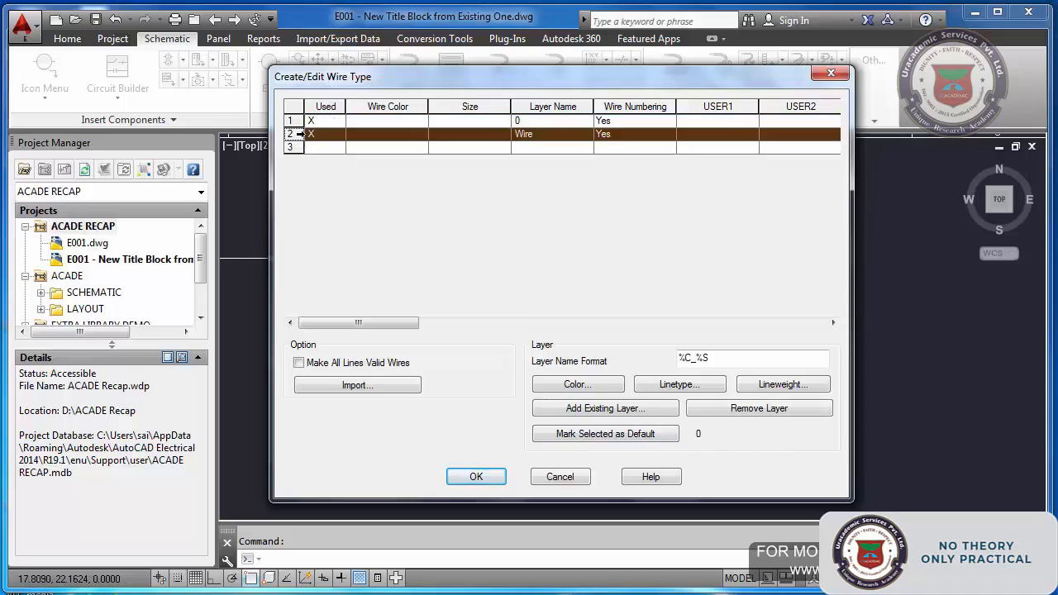
pyautogui.click(600, 437)
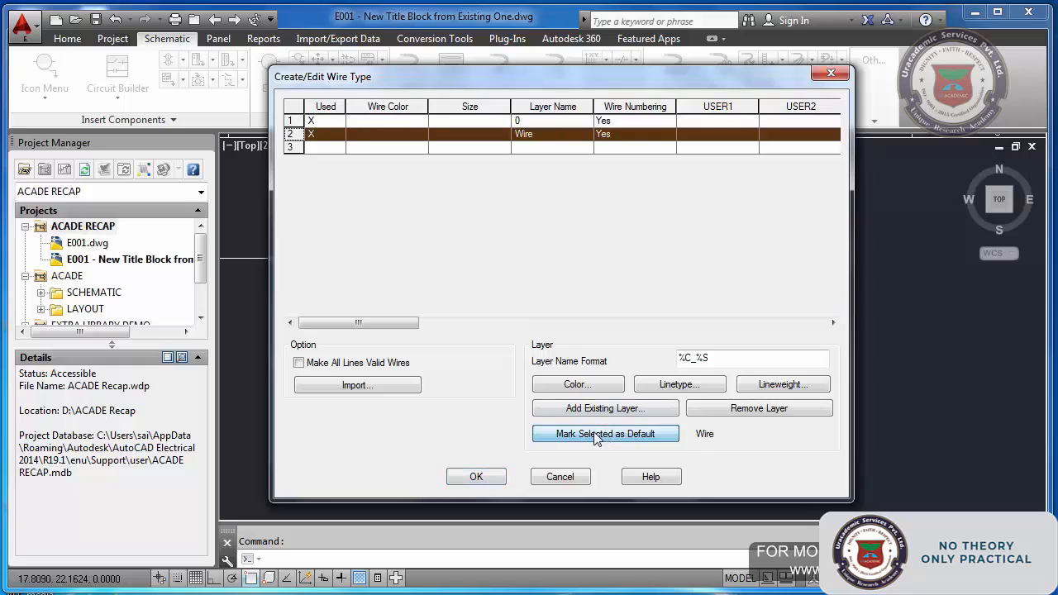
# Remove layer 0 from the wire type list and apply the wire type changes
pyautogui.click(297, 121)
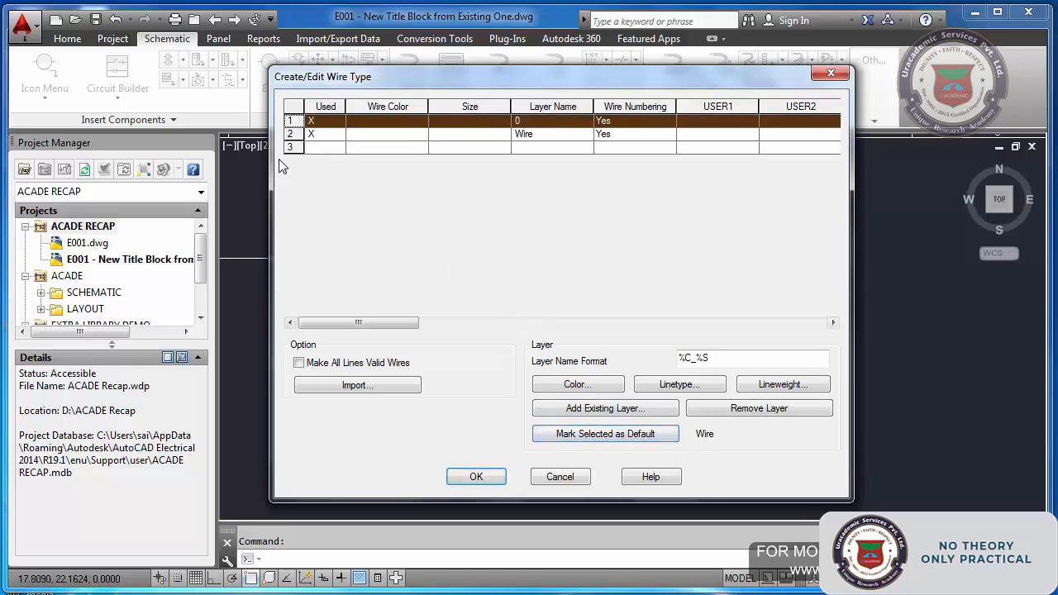
pyautogui.click(758, 413)
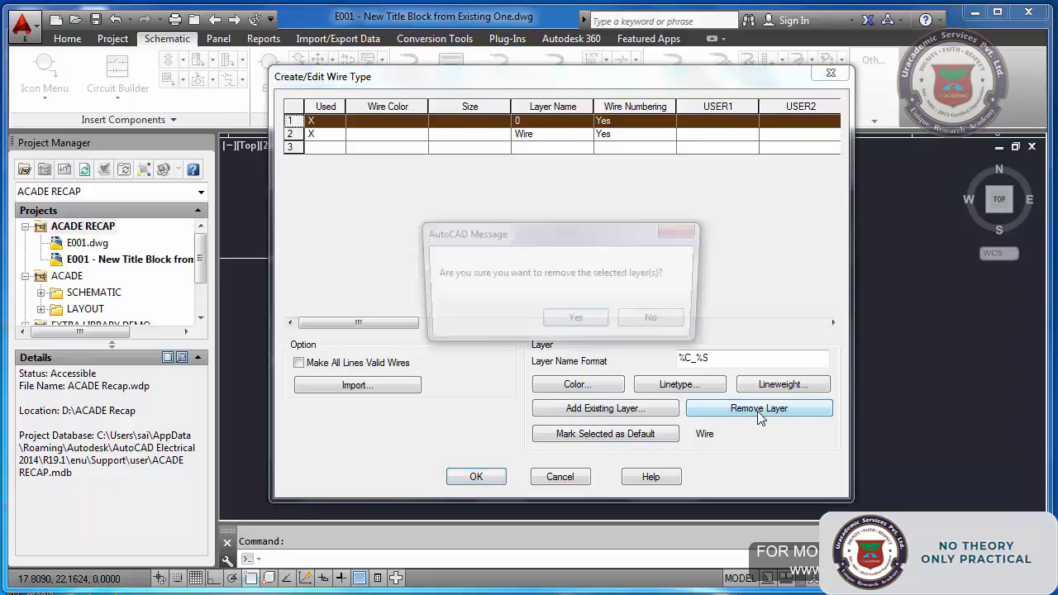
pyautogui.click(577, 321)
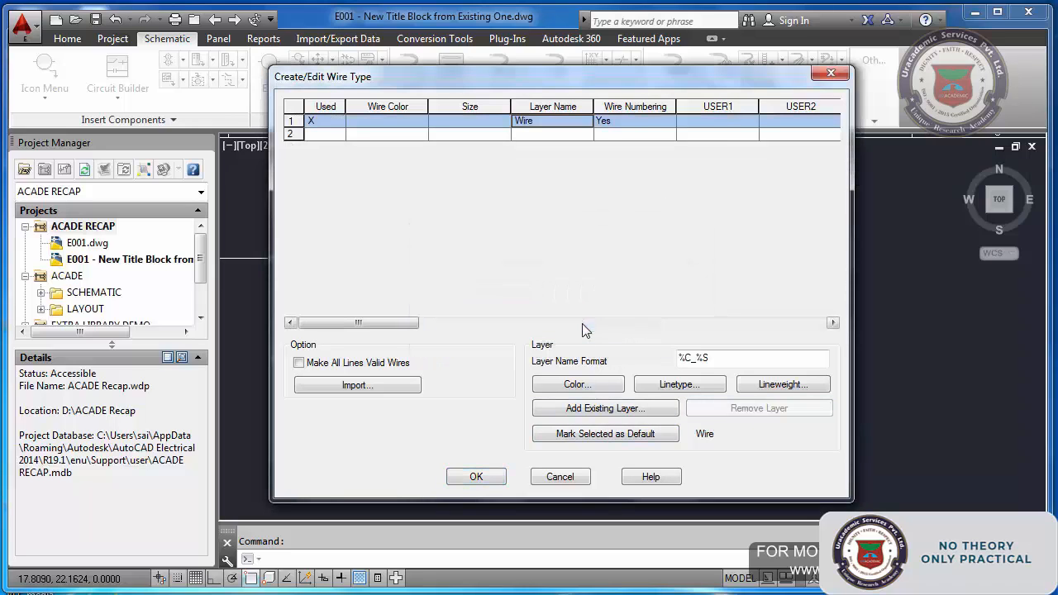
pyautogui.click(489, 477)
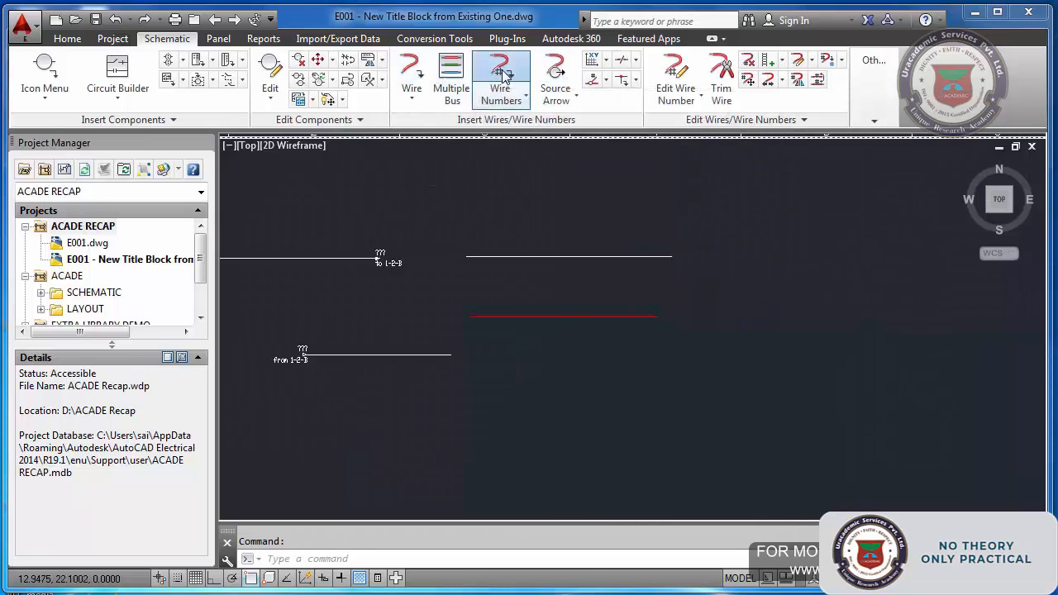
# Insert wire numbers drawing-wide and check which lines get numbered against the title block's grid zones
pyautogui.click(501, 78)
pyautogui.click(756, 385)
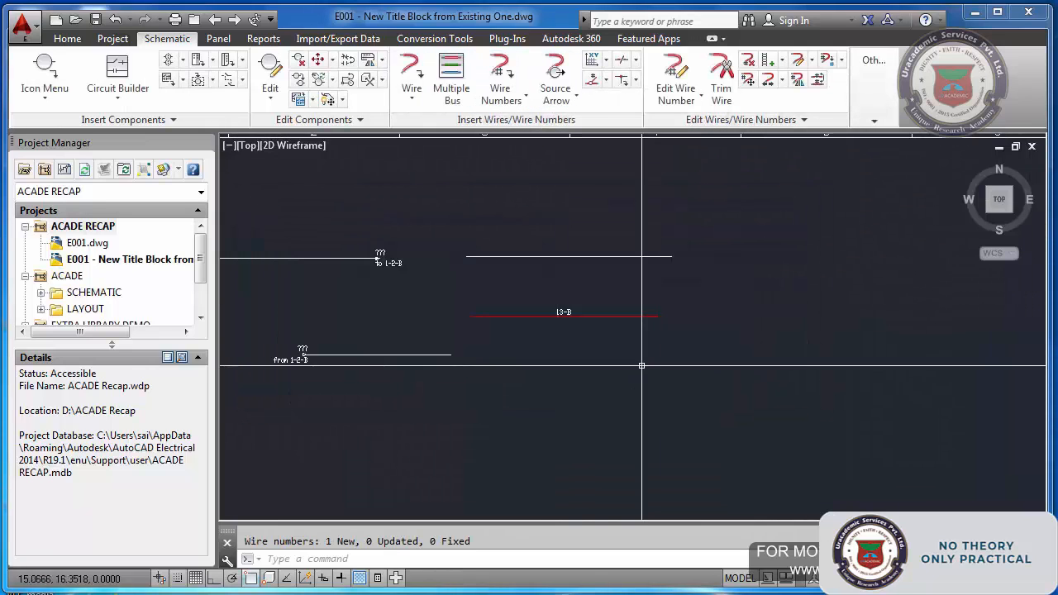
pyautogui.scroll(-3, 561, 332)
pyautogui.scroll(6, 494, 280)
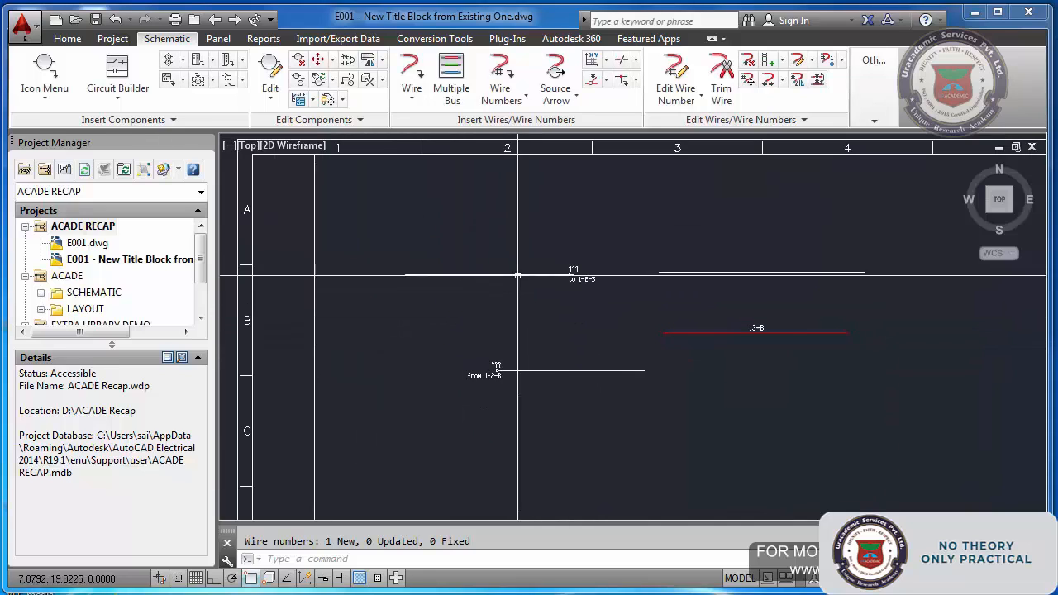
pyautogui.scroll(-3, 512, 281)
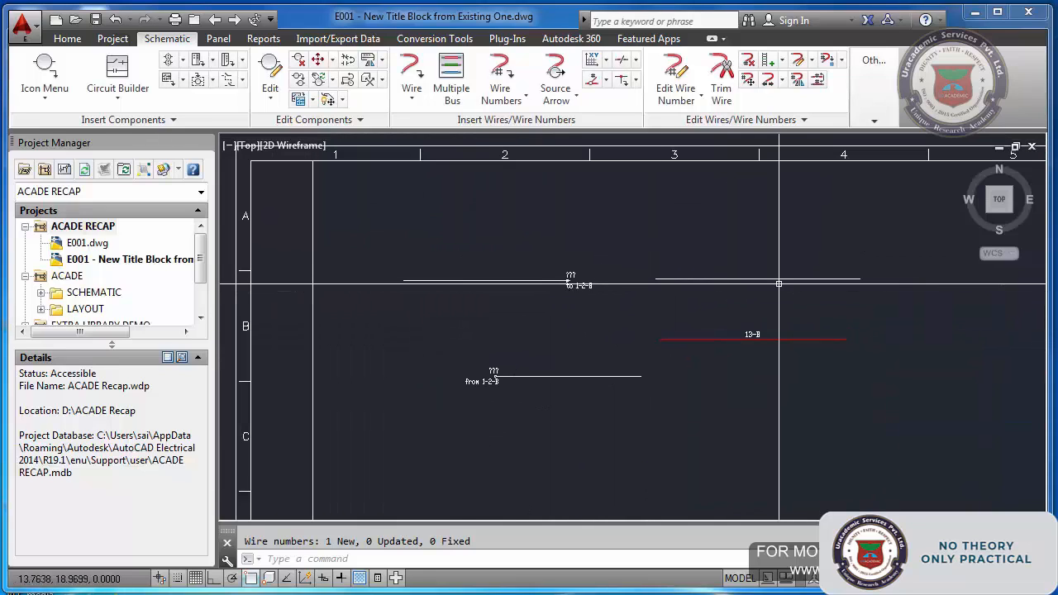
pyautogui.scroll(4, 761, 328)
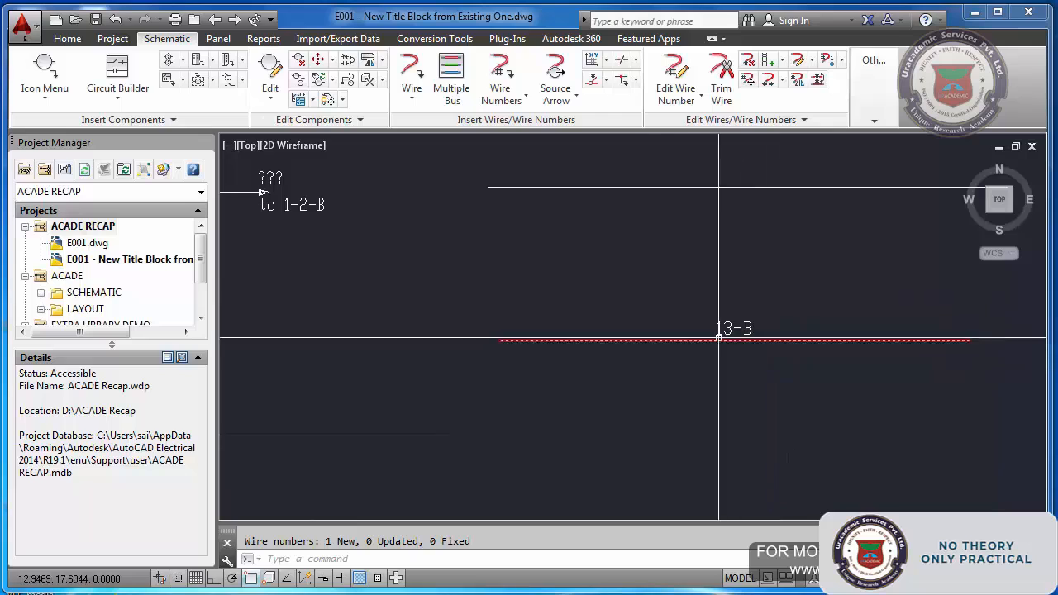
pyautogui.scroll(-8, 657, 315)
pyautogui.scroll(-2, 658, 324)
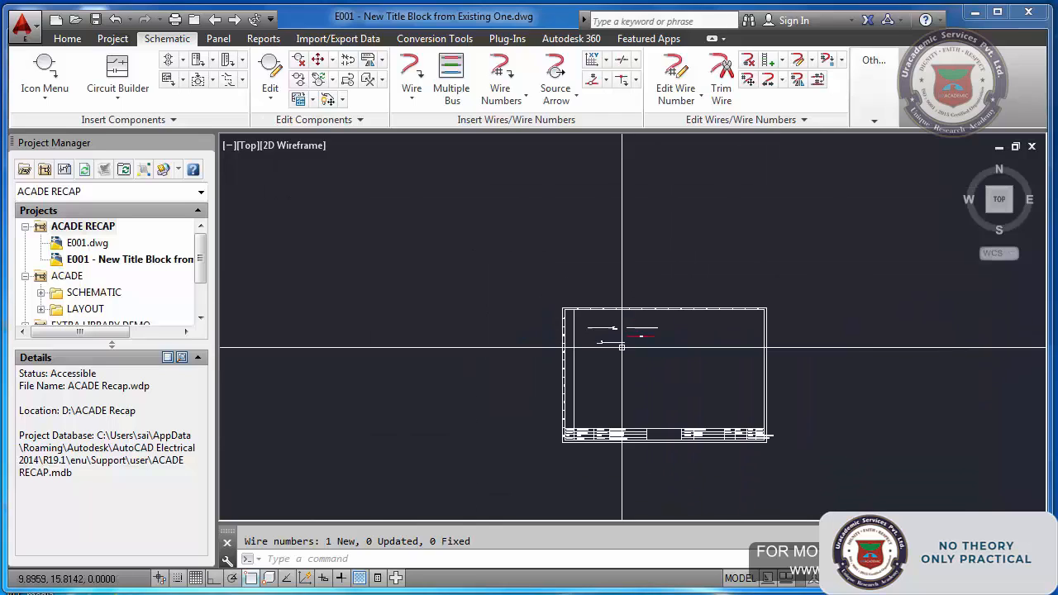
# Erase all test wires, lines, signal arrows and wire numbers inside the title block frame
pyautogui.scroll(2, 659, 327)
pyautogui.scroll(2, 659, 328)
pyautogui.write('e')
pyautogui.press('Return')
pyautogui.click(667, 315)
pyautogui.click(413, 395)
pyautogui.press('Return')
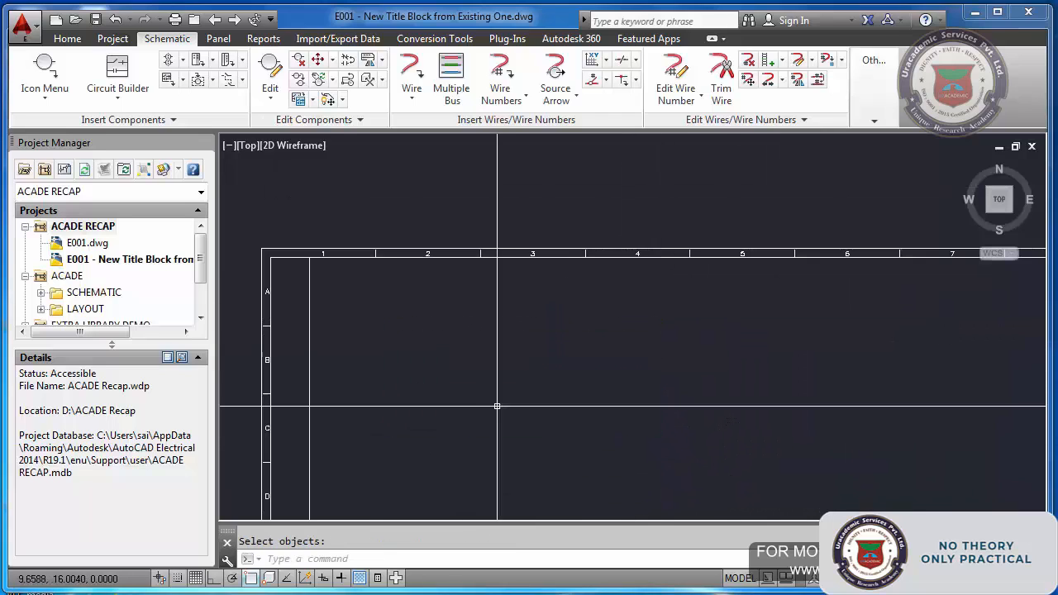
# Turn on the display of the classic menu bar
pyautogui.write('ze')
pyautogui.press('Return')
pyautogui.press('Escape')
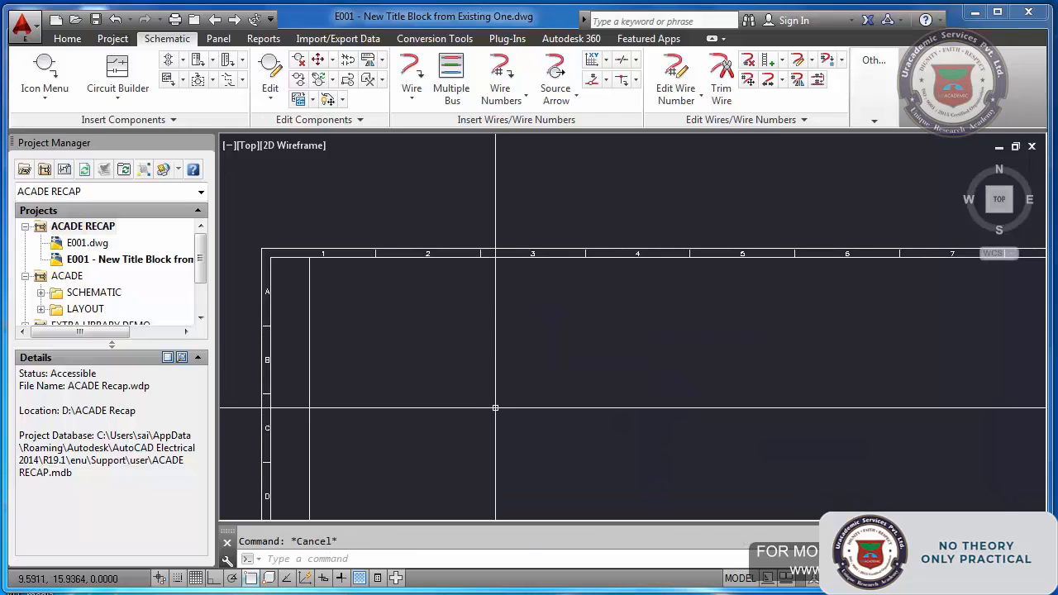
pyautogui.write('z')
pyautogui.press('Return')
pyautogui.write('e')
pyautogui.press('Return')
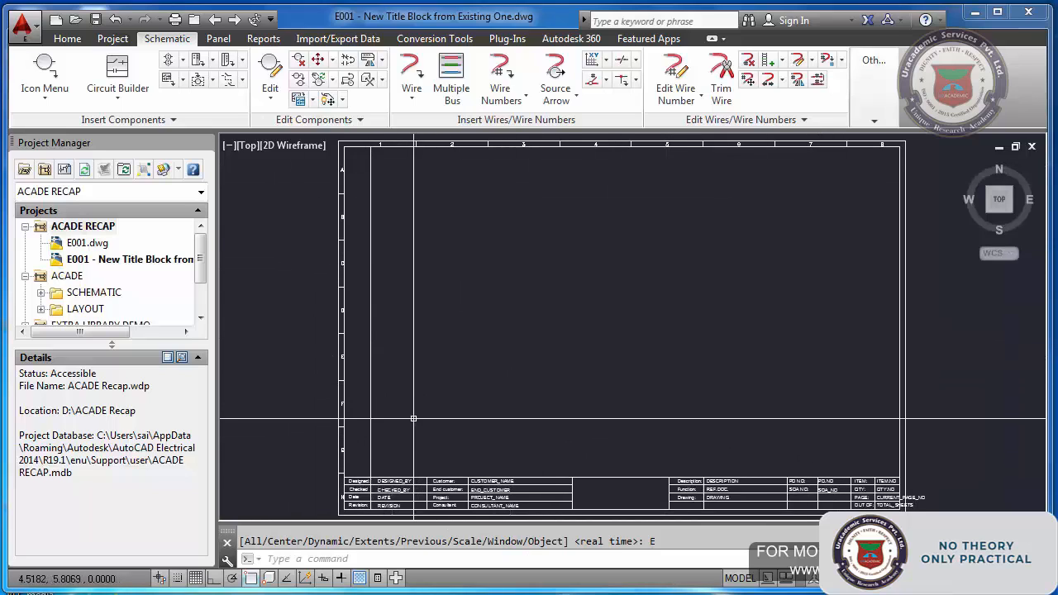
pyautogui.scroll(4, 469, 512)
pyautogui.scroll(-5, 494, 463)
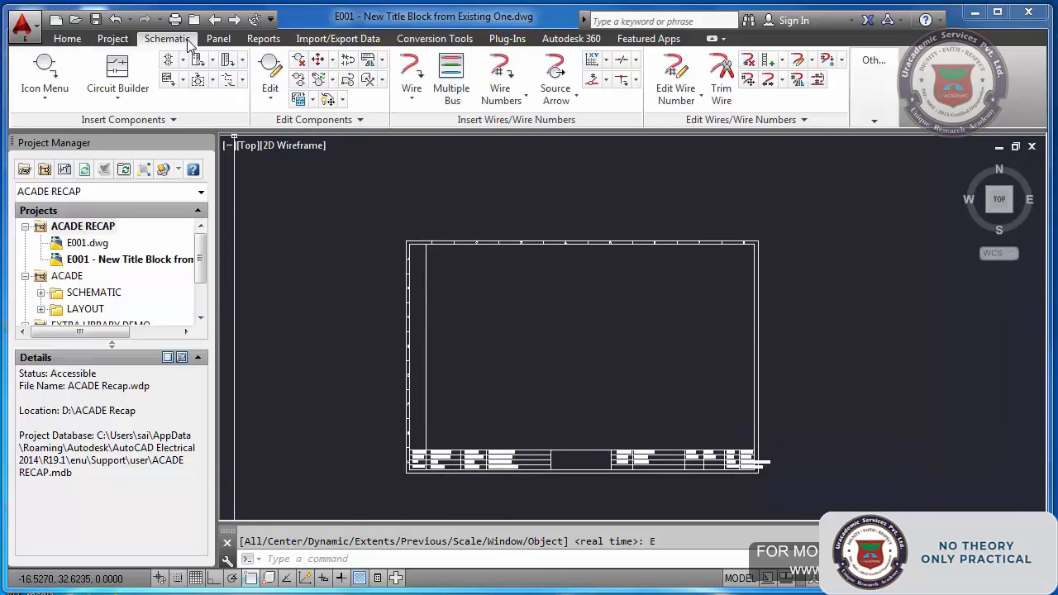
pyautogui.click(270, 20)
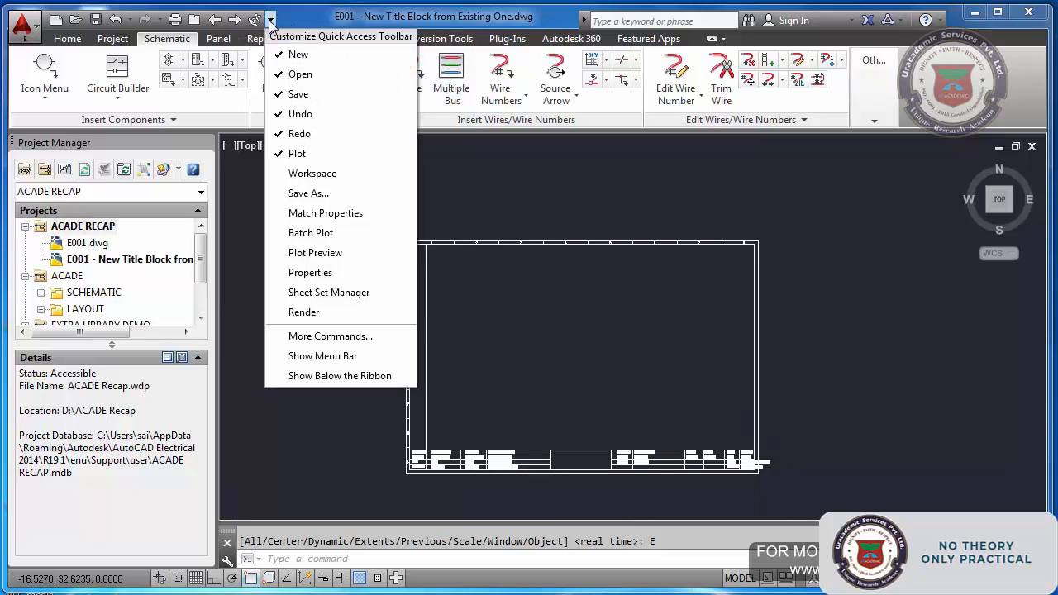
pyautogui.click(323, 356)
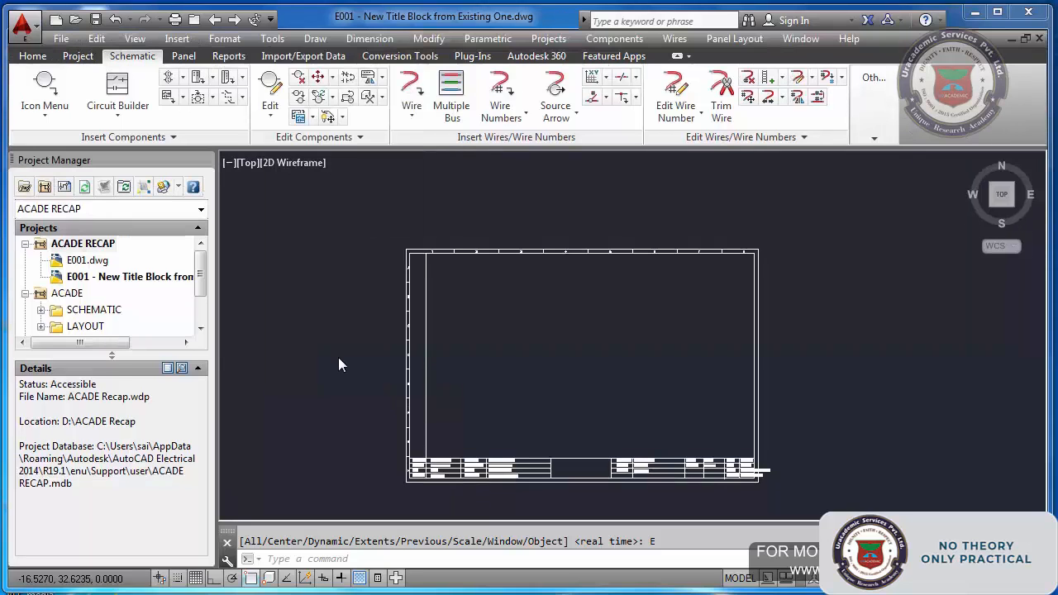
# Start a block definition named TEST_TB with its base point at the frame's lower-left corner, 0,0,0
pyautogui.click(317, 41)
pyautogui.moveTo(364, 359)
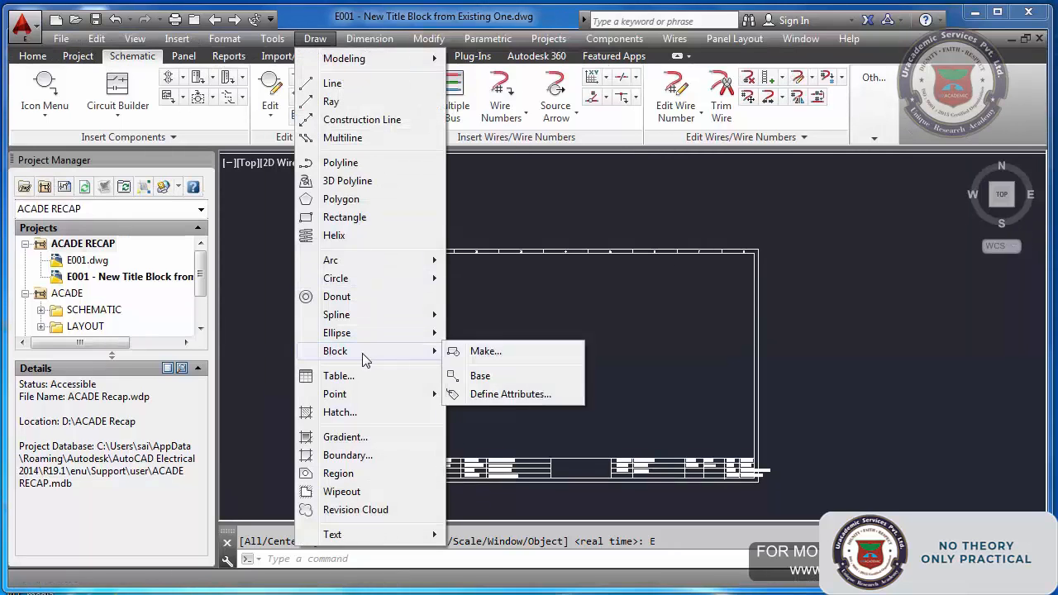
pyautogui.click(490, 354)
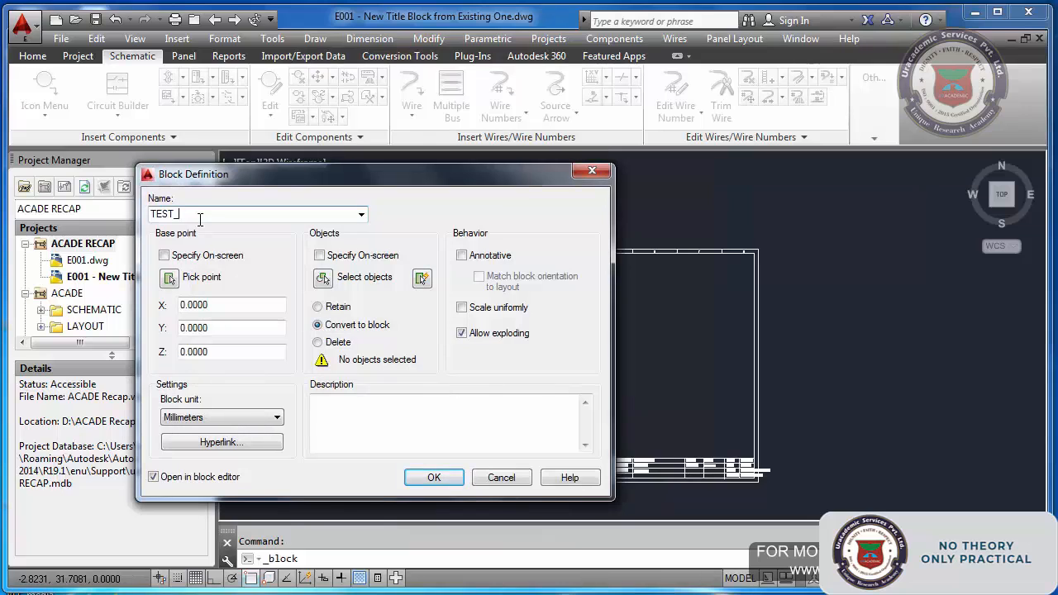
pyautogui.click(170, 279)
pyautogui.click(400, 481)
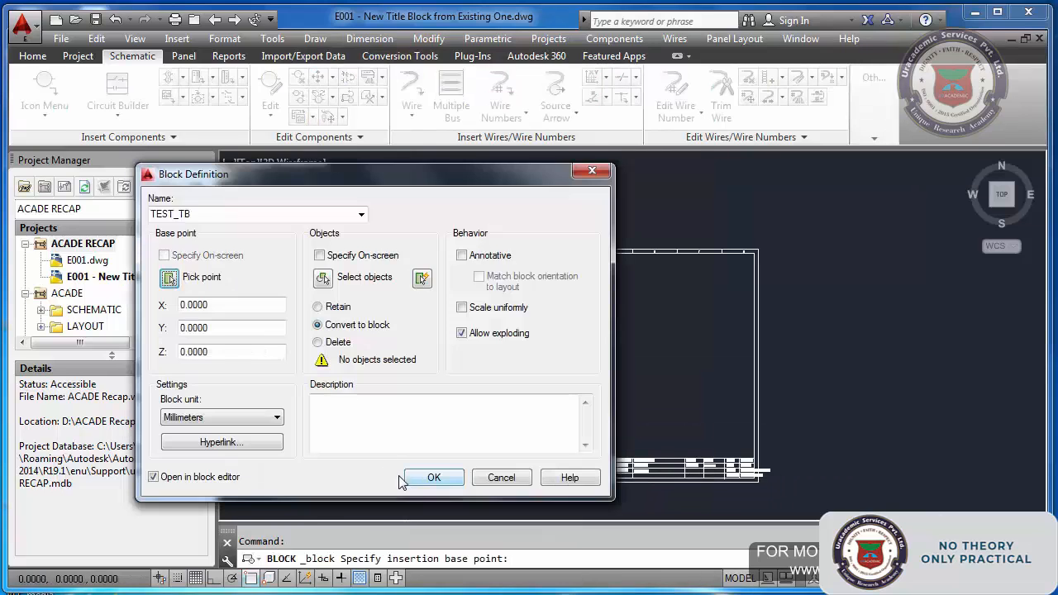
# Select the CUSTOMER_NAME, END_CUSTOMER, PROJECT_NAME and CONSULTANT_NAME attributes as the first block objects
pyautogui.click(322, 277)
pyautogui.scroll(5, 432, 423)
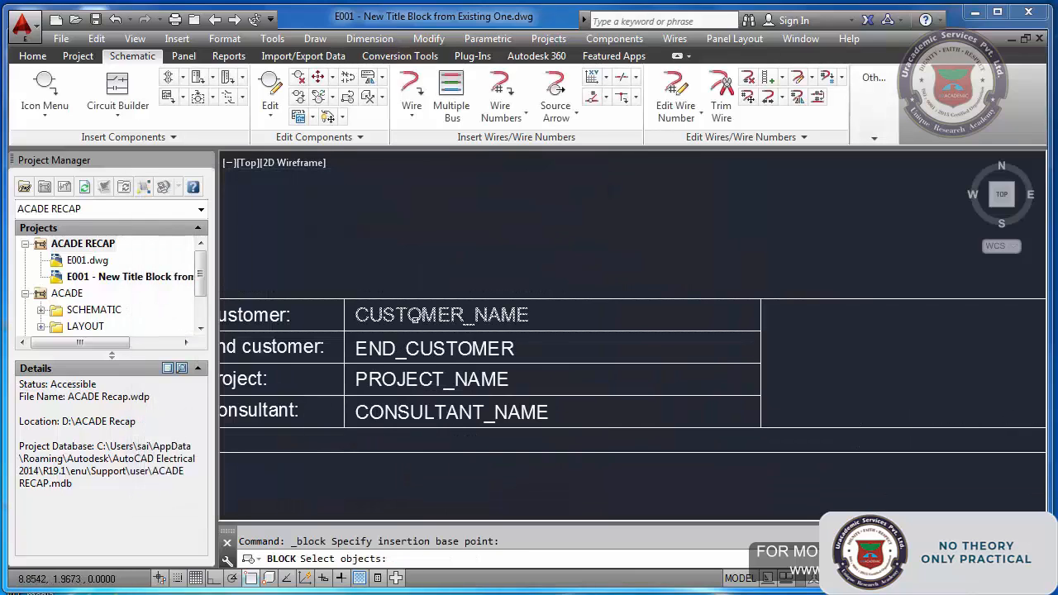
pyautogui.click(414, 315)
pyautogui.click(426, 378)
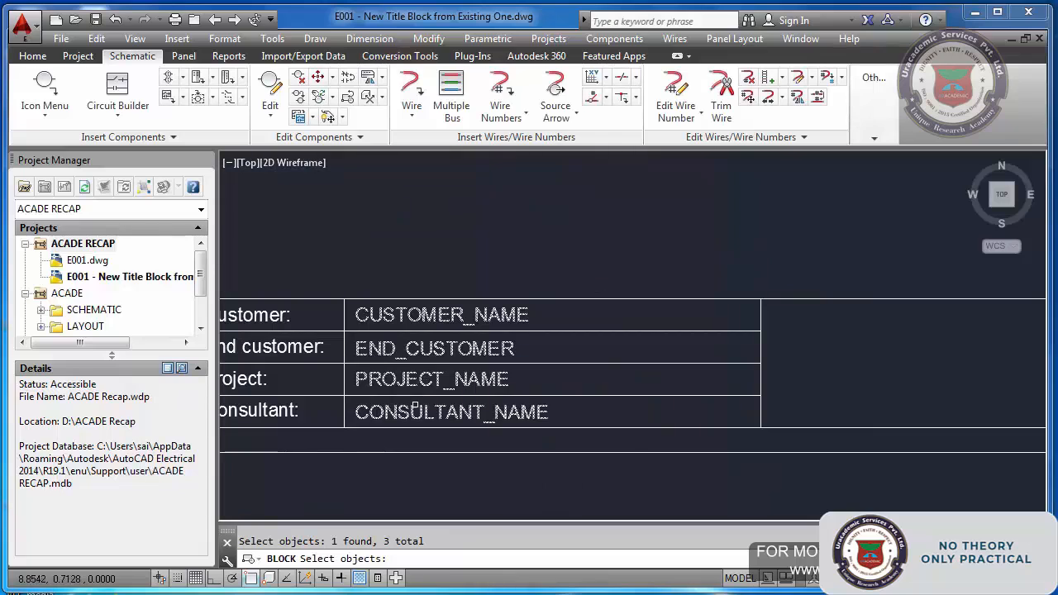
# Add the attributes DESCRIPTION, REF.DOC., DRAWING, PO.NO, SOA_NO, ITEM.NO, QTY.NO, CURRENT_PAGE_NO and TOTAL_SHEETS to the block selection
pyautogui.scroll(-4, 409, 412)
pyautogui.scroll(4, 376, 398)
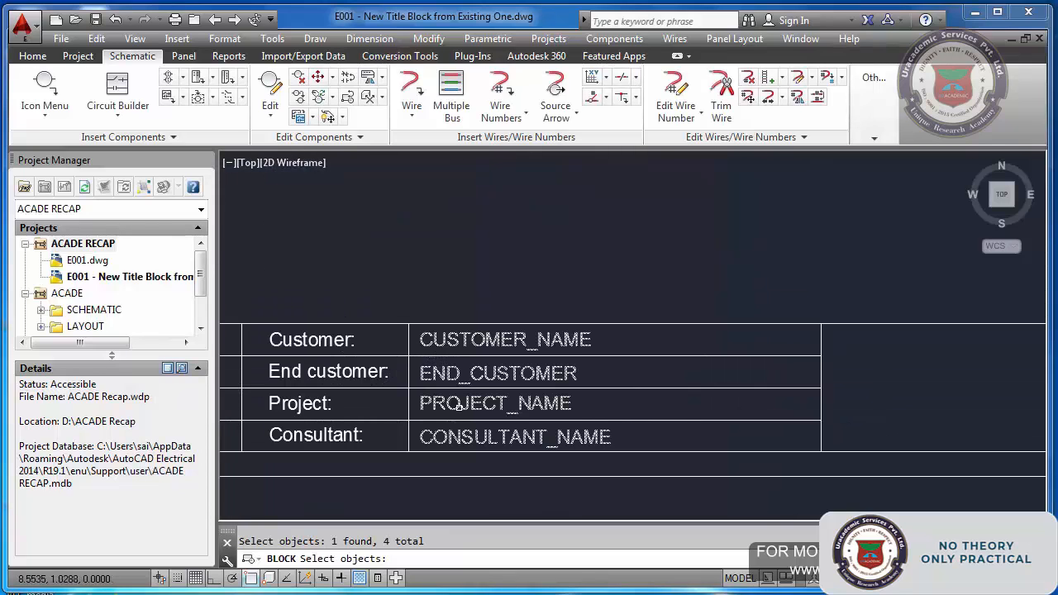
pyautogui.scroll(-4, 460, 437)
pyautogui.scroll(4, 777, 470)
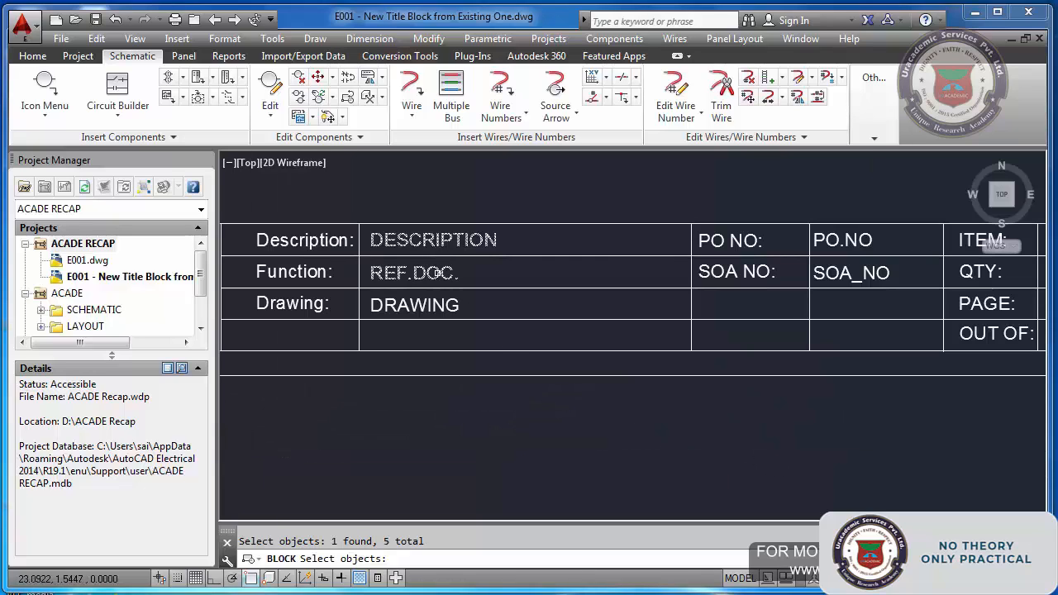
pyautogui.scroll(-4, 746, 278)
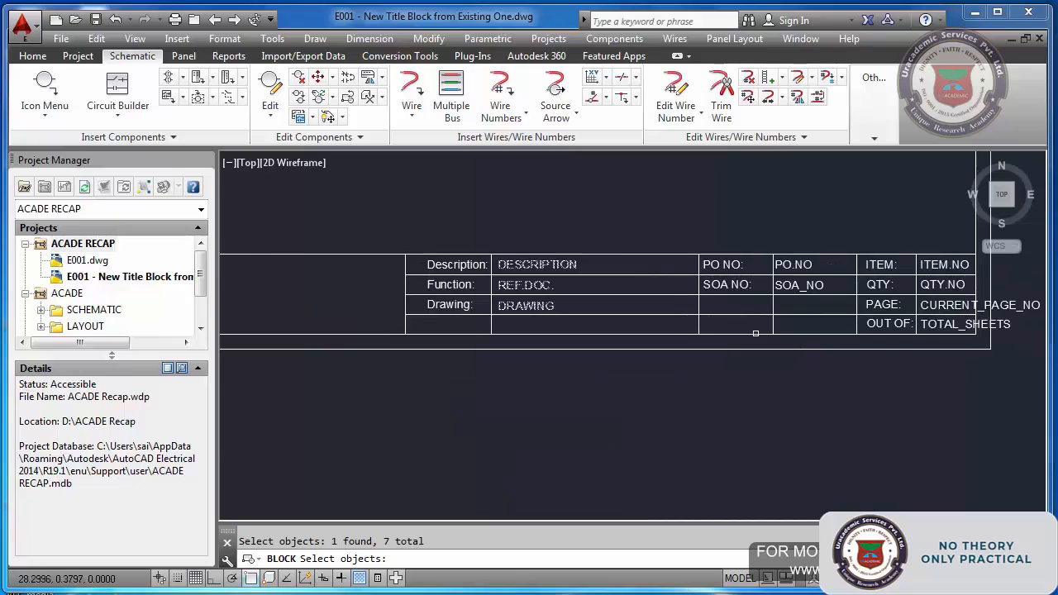
pyautogui.scroll(4, 839, 270)
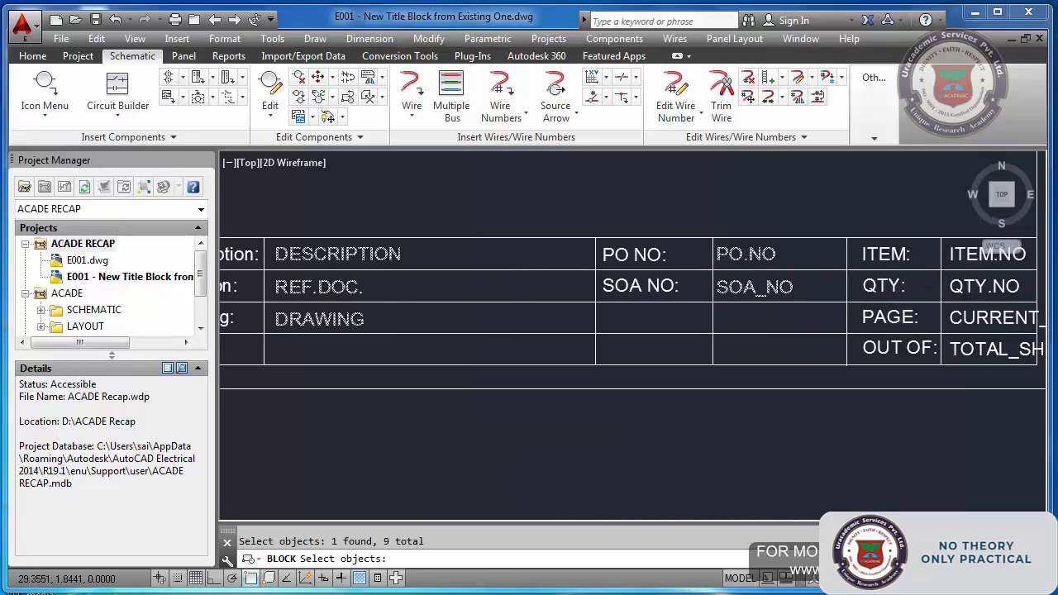
pyautogui.scroll(-4, 815, 284)
pyautogui.scroll(4, 840, 273)
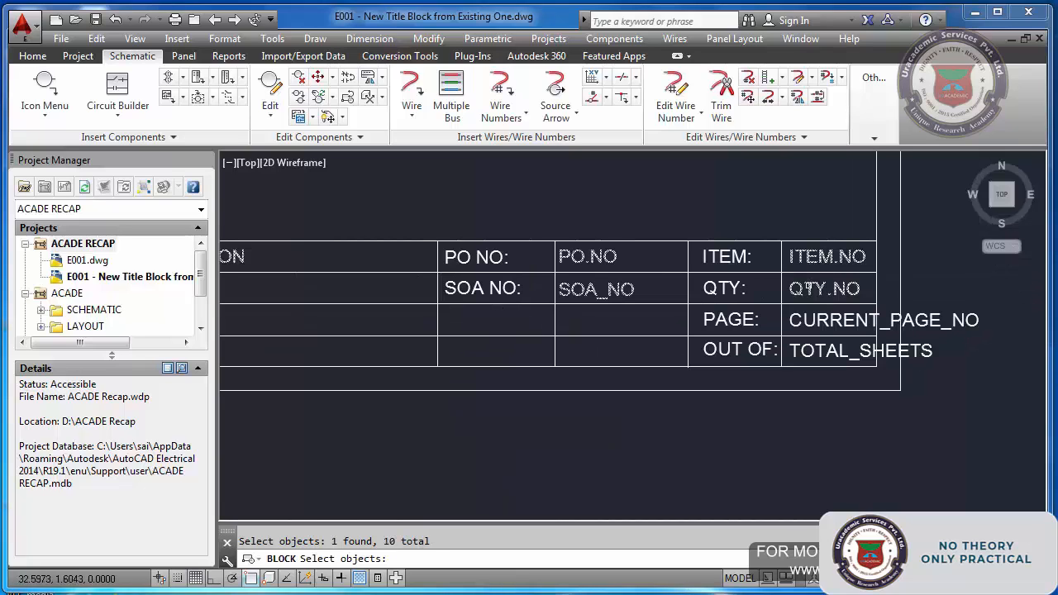
pyautogui.click(816, 319)
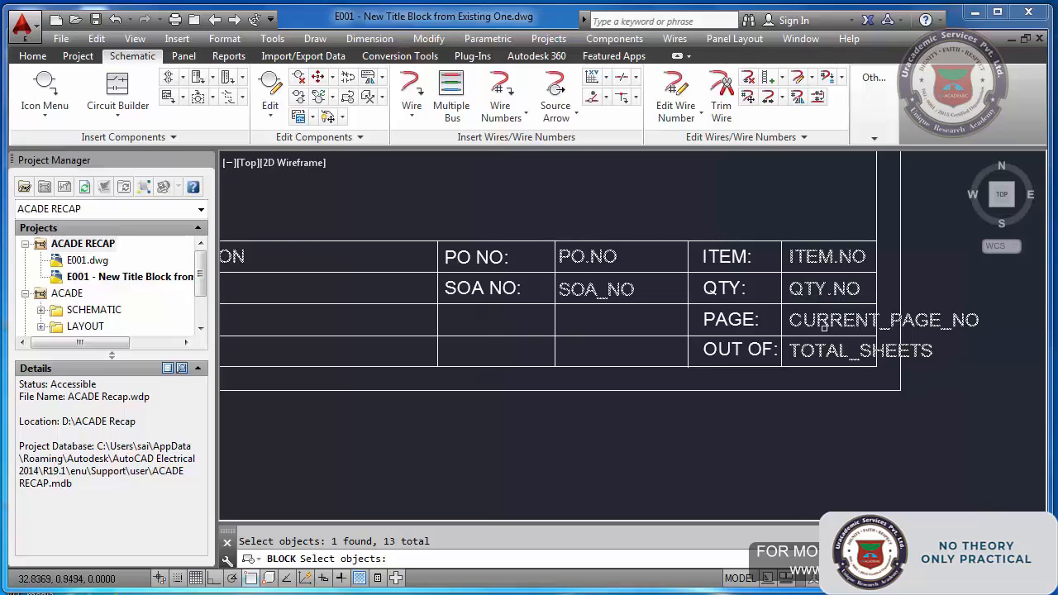
# Add the attributes DESIGNED_BY, CHECKED_BY, DATE and REVISION to the block selection
pyautogui.scroll(-4, 823, 324)
pyautogui.scroll(4, 299, 314)
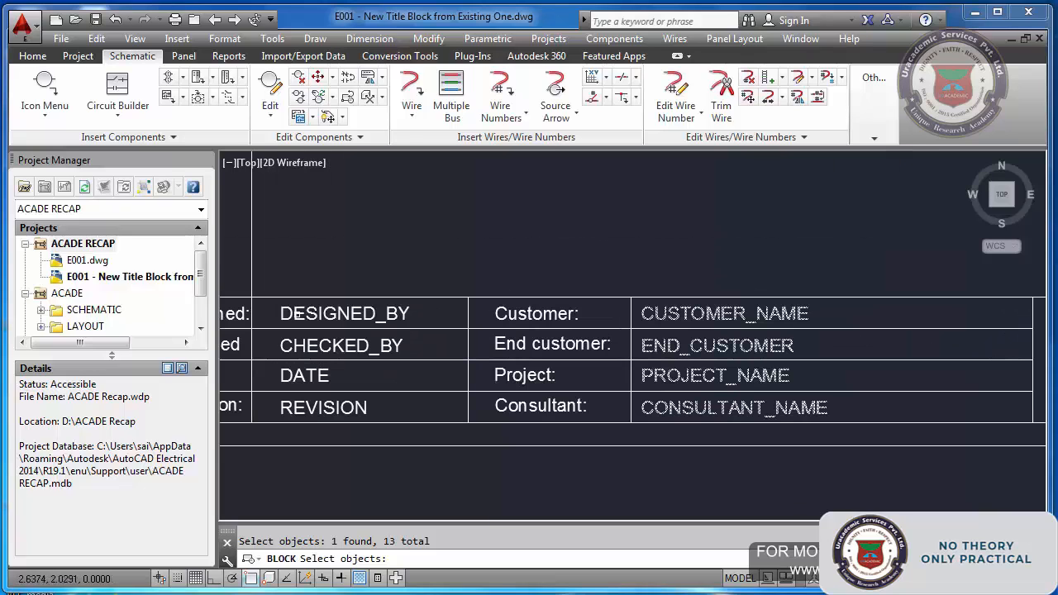
pyautogui.click(299, 314)
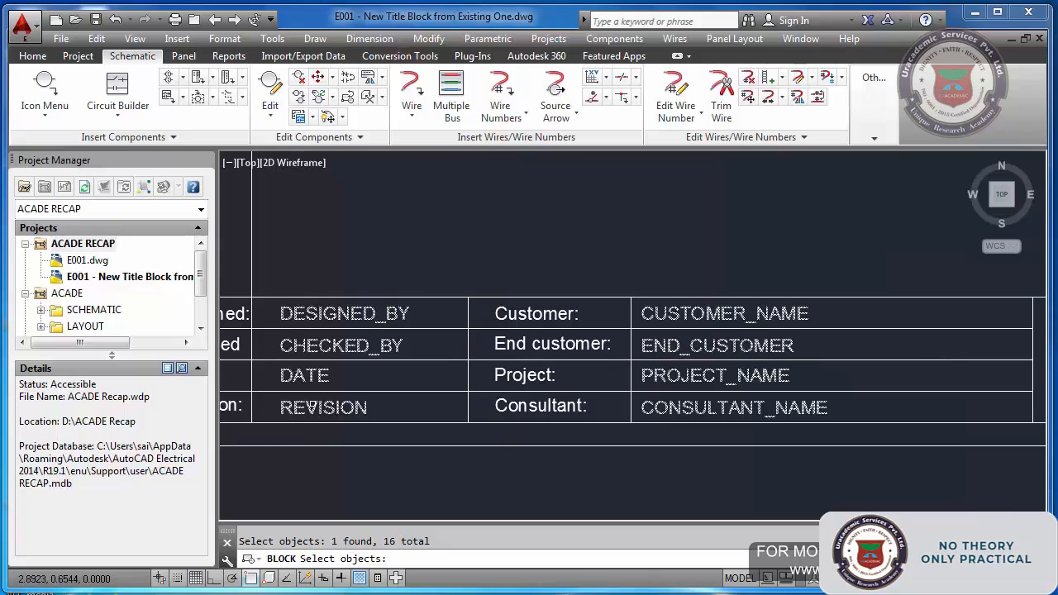
pyautogui.scroll(-5, 666, 342)
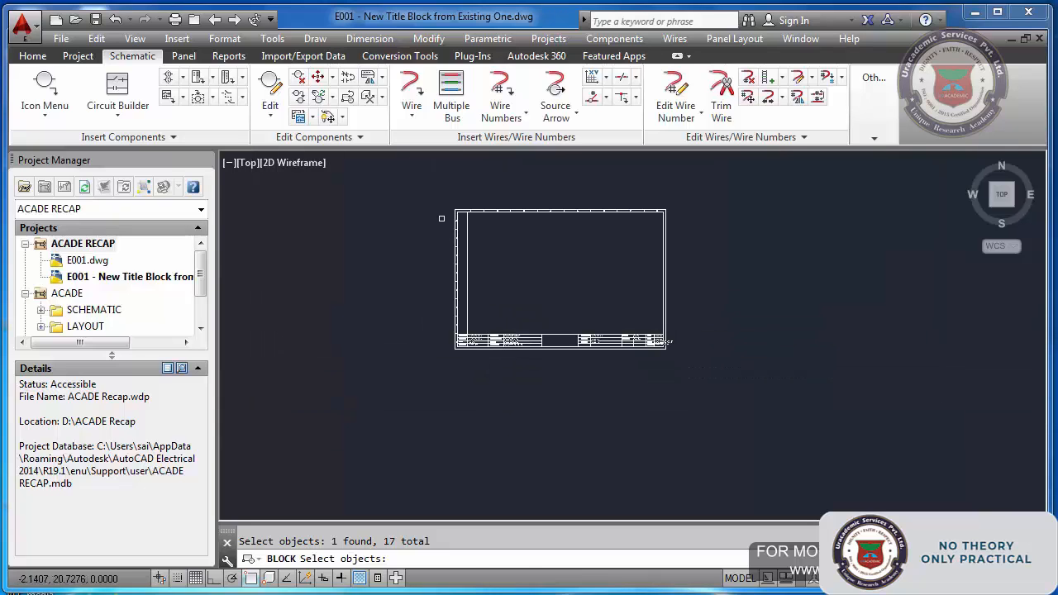
# Window-select the whole title block, then create the TEST_TB block and leave the block editor
pyautogui.click(447, 199)
pyautogui.click(680, 355)
pyautogui.press('Return')
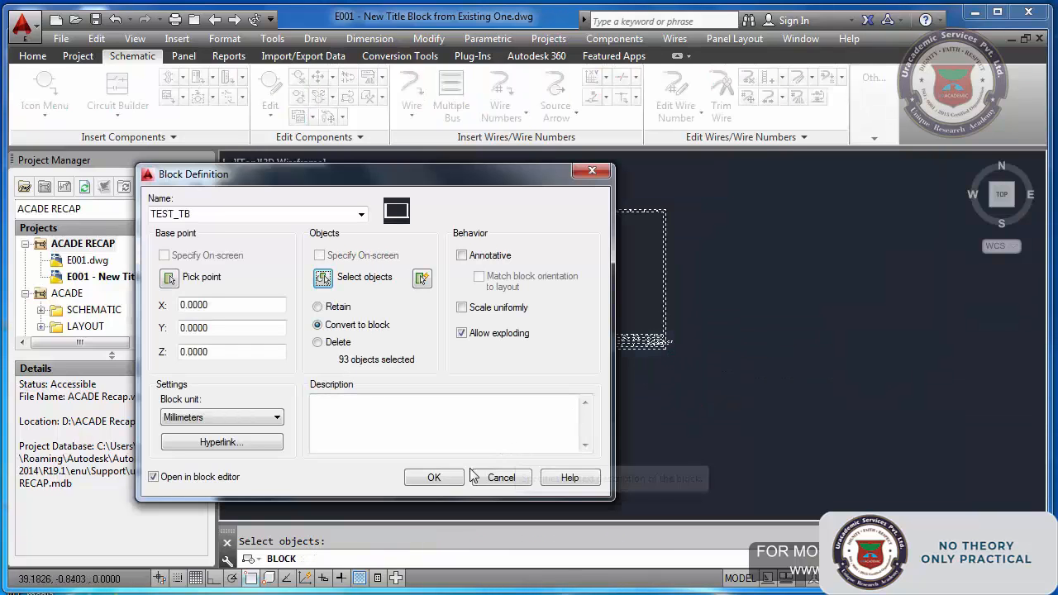
pyautogui.click(445, 482)
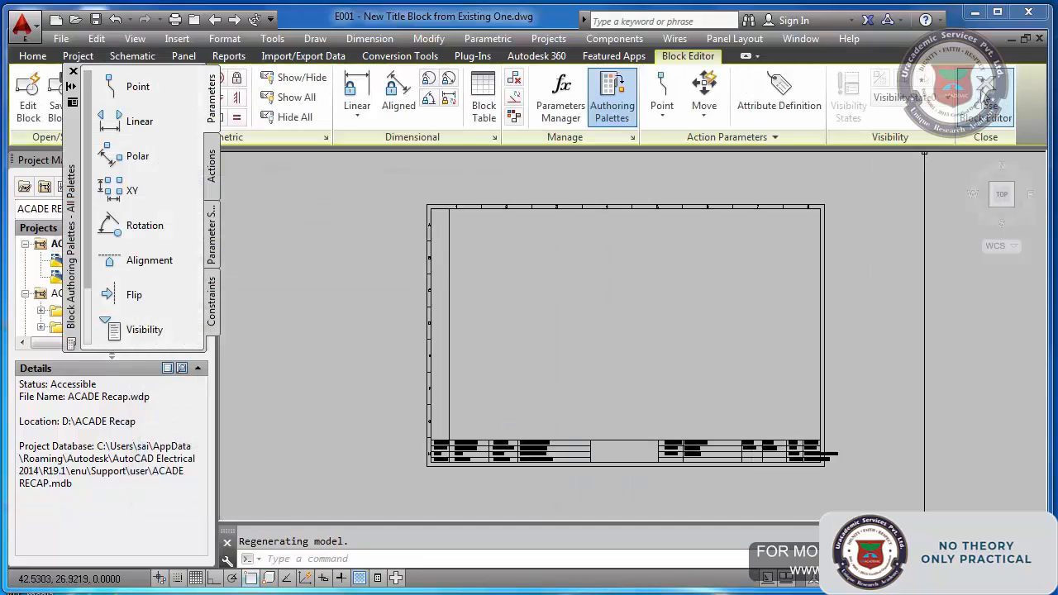
pyautogui.click(985, 99)
pyautogui.scroll(3, 547, 247)
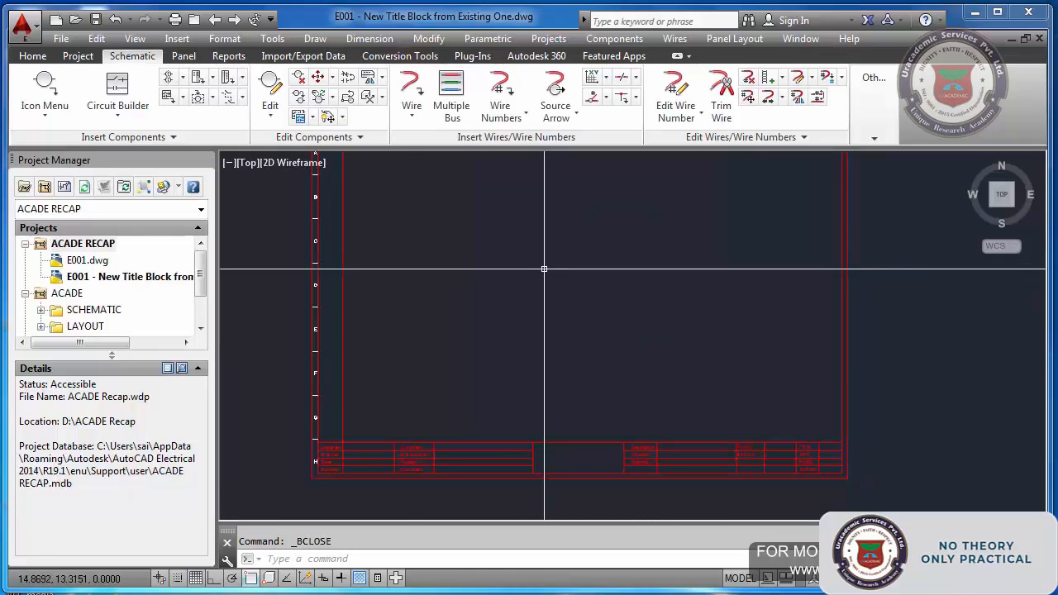
# Check the new title block in the drawing and undo its definition on the Wire layer
pyautogui.click(34, 57)
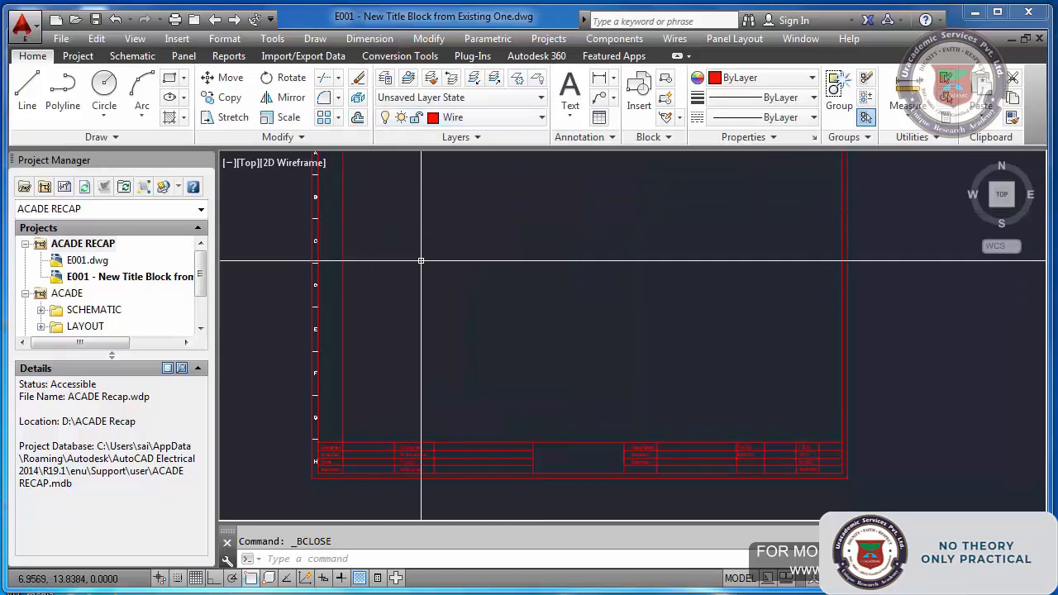
pyautogui.click(499, 444)
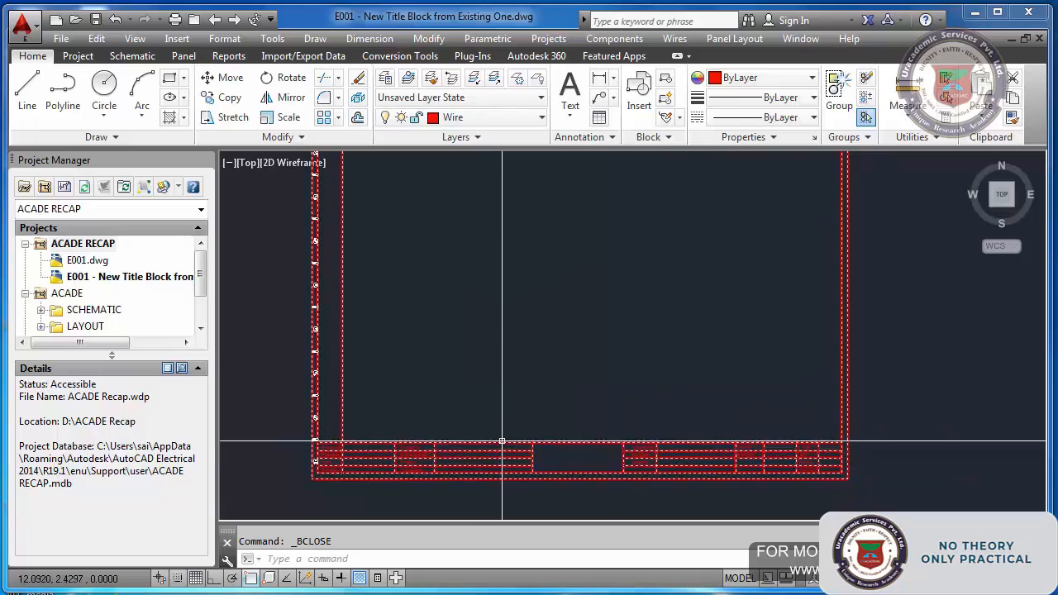
pyautogui.press('Escape')
pyautogui.scroll(-4, 506, 430)
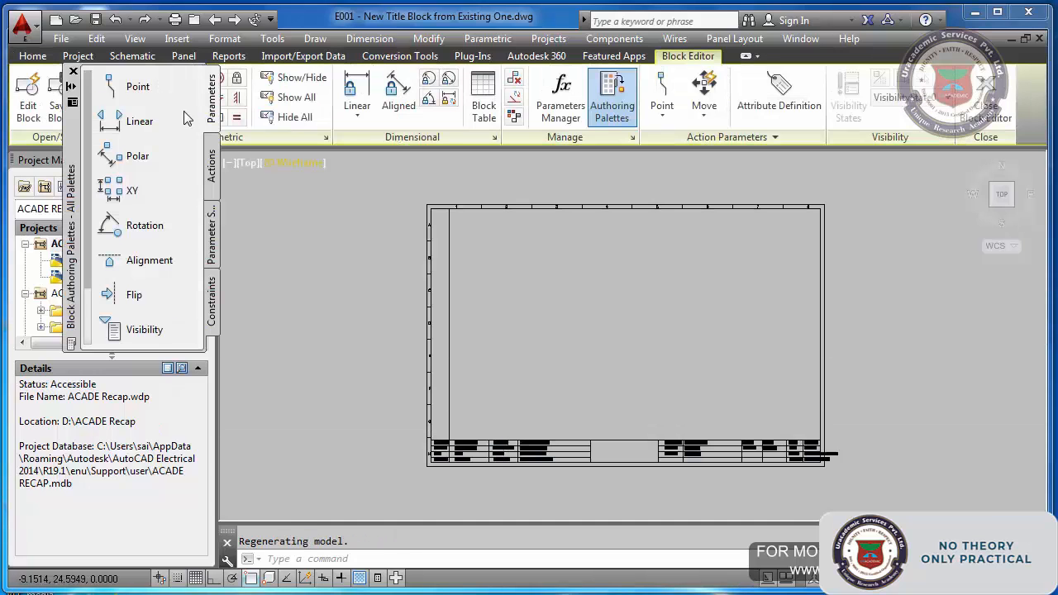
pyautogui.hotkey('ctrl', 'z')
pyautogui.hotkey('ctrl', 'z')
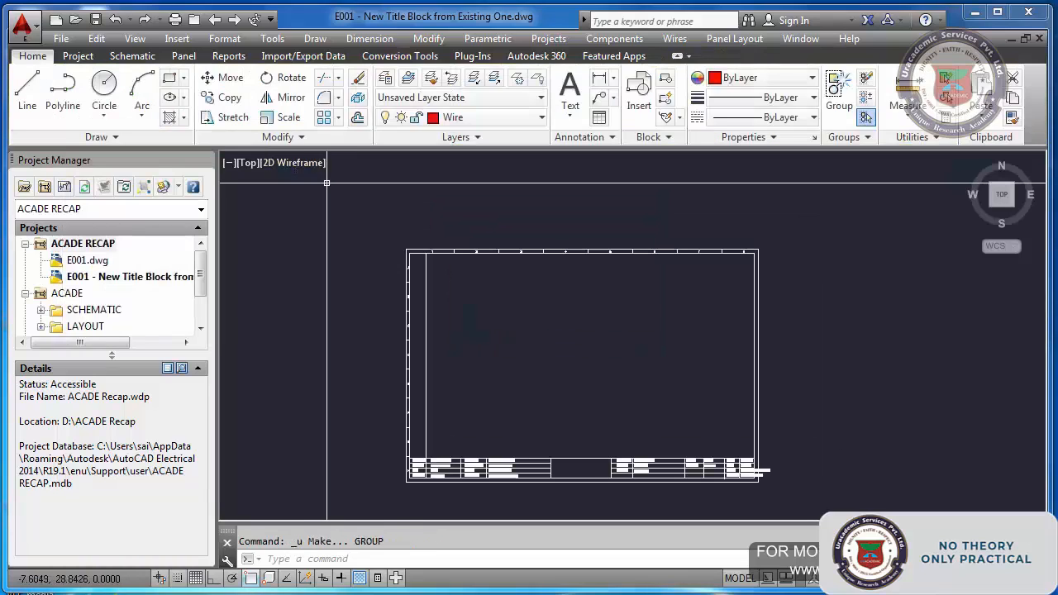
# Make layer 0 current and start a block definition named TEST_TB with its base point at the frame's lower-left corner
pyautogui.click(541, 121)
pyautogui.click(502, 158)
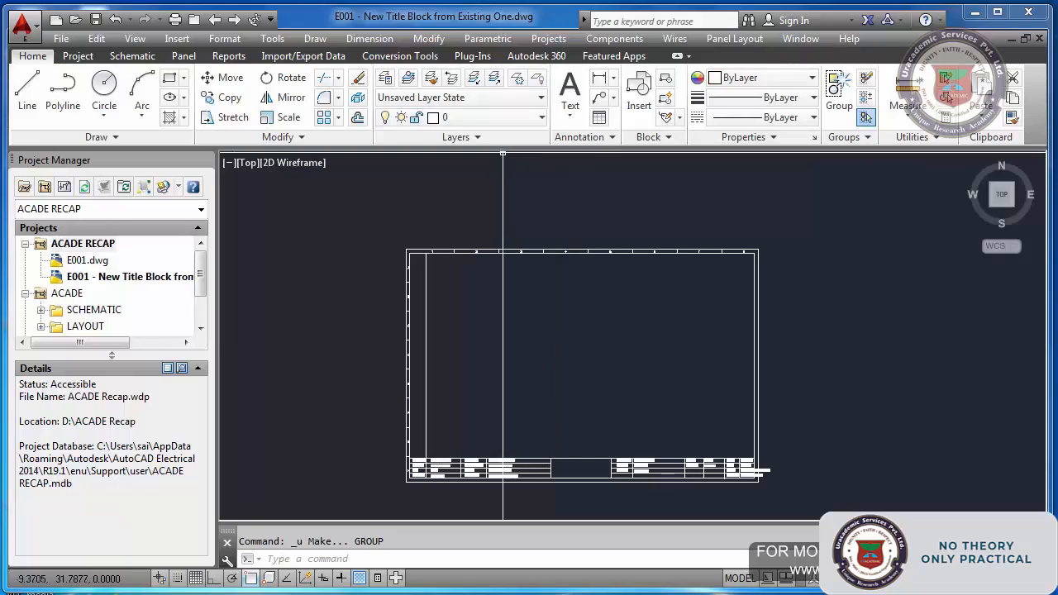
pyautogui.click(314, 38)
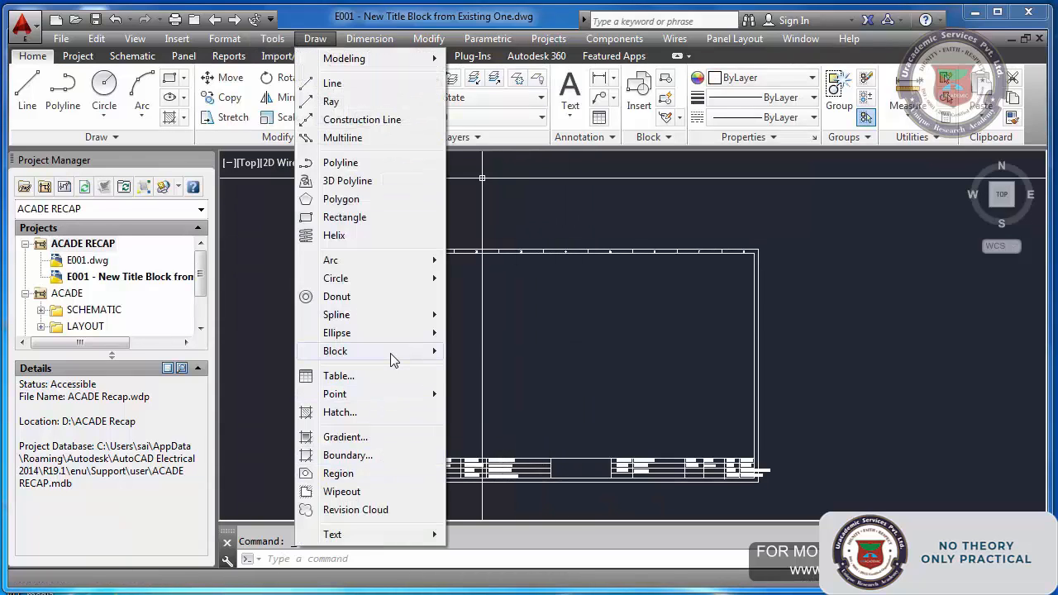
pyautogui.moveTo(390, 352)
pyautogui.click(500, 355)
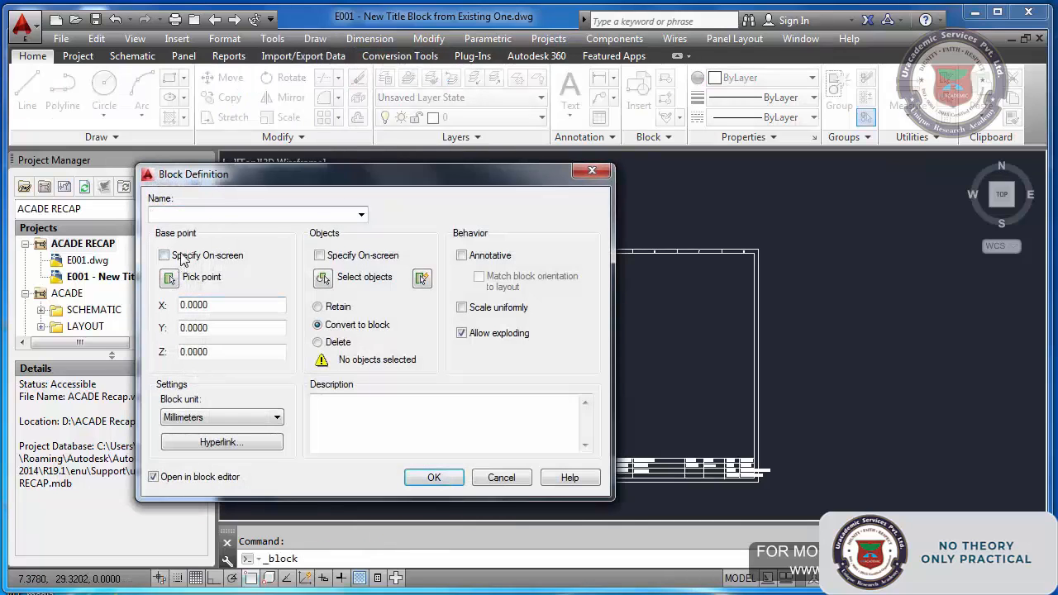
pyautogui.write('TEST_TB')
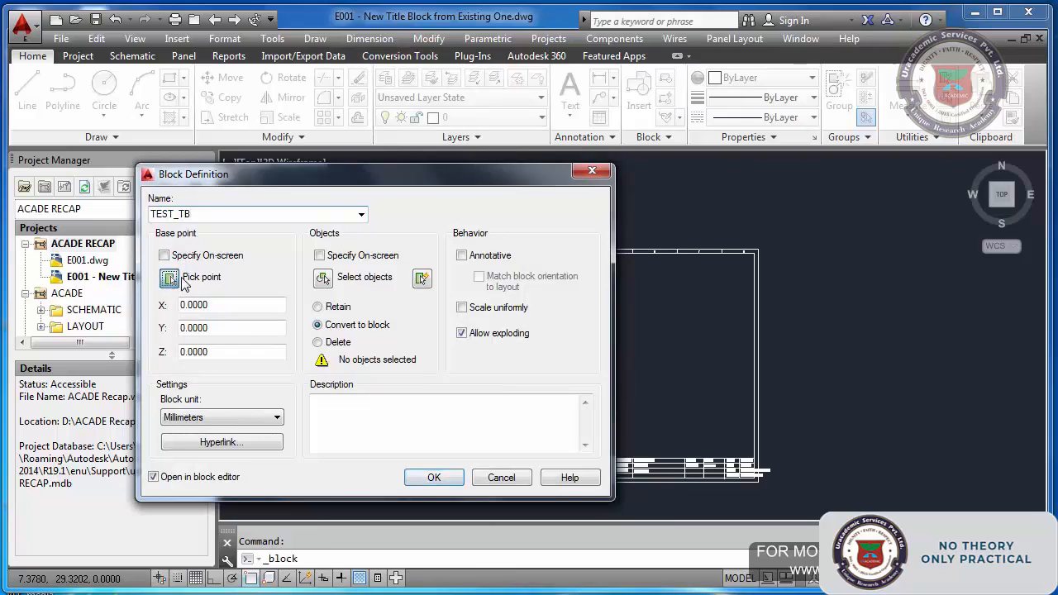
pyautogui.click(175, 279)
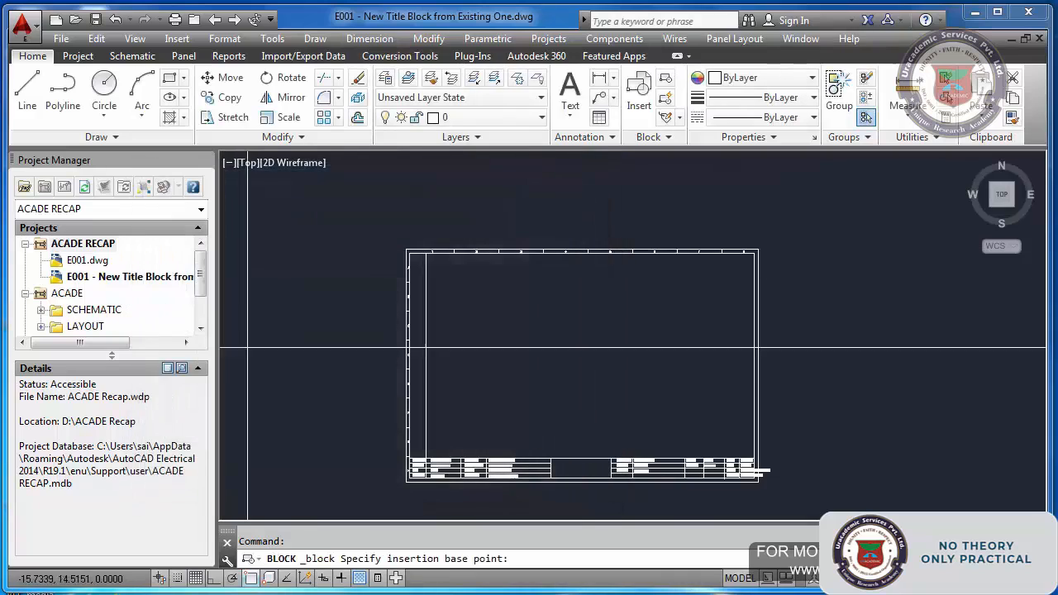
pyautogui.click(405, 483)
# Select the attributes CUSTOMER_NAME, END_CUSTOMER, PROJECT_NAME and CONSULTANT_NAME as the first objects of the new block definition
pyautogui.click(323, 276)
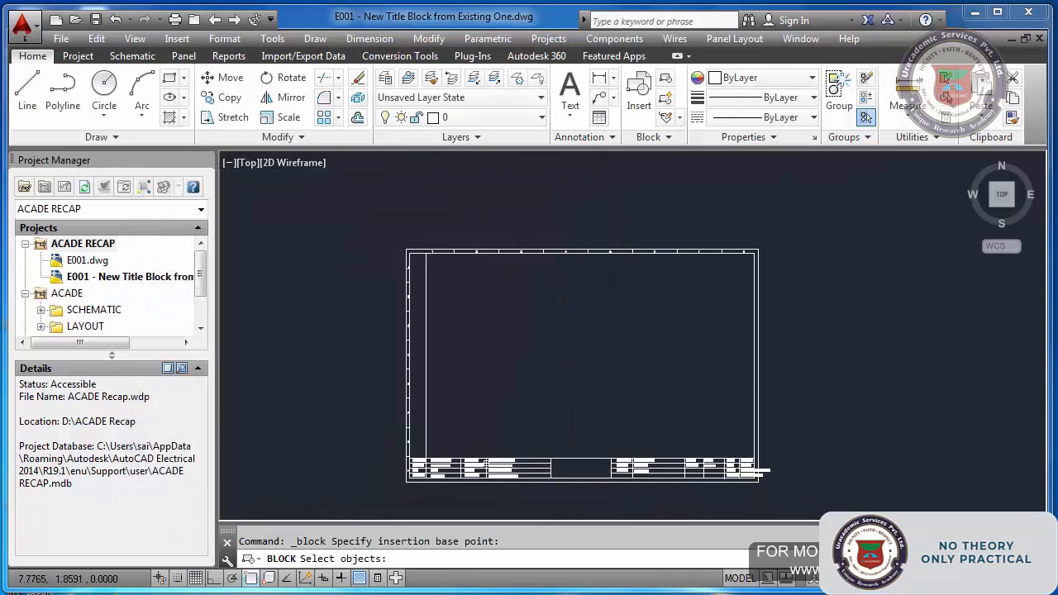
pyautogui.scroll(5, 466, 447)
pyautogui.click(447, 339)
pyautogui.click(427, 370)
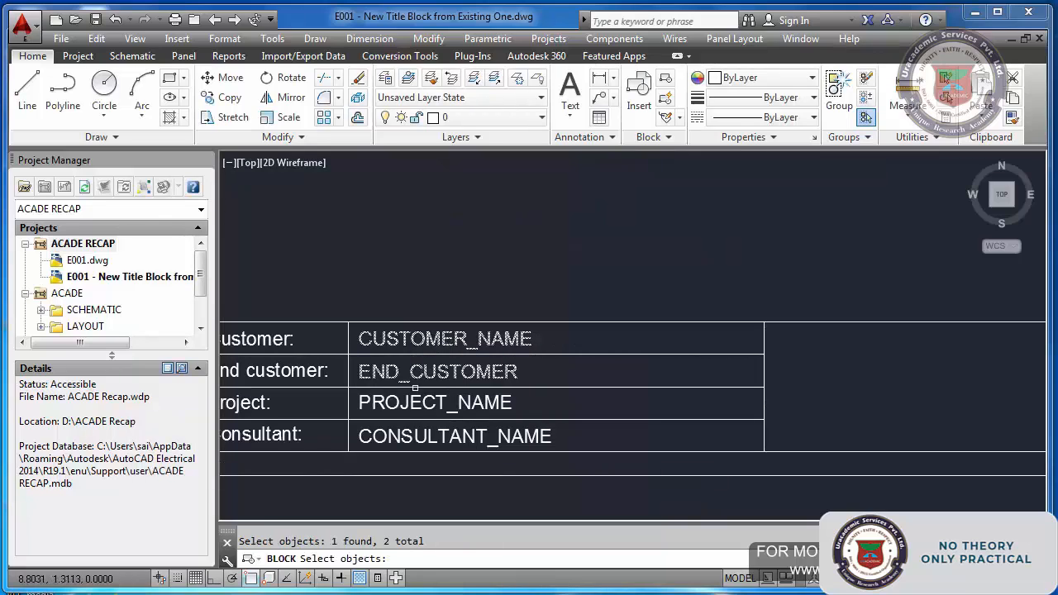
pyautogui.click(414, 401)
pyautogui.click(411, 433)
# Add the attributes DESCRIPTION, REF.DOC. and DRAWING to the block selection
pyautogui.scroll(-6, 411, 433)
pyautogui.scroll(7, 801, 402)
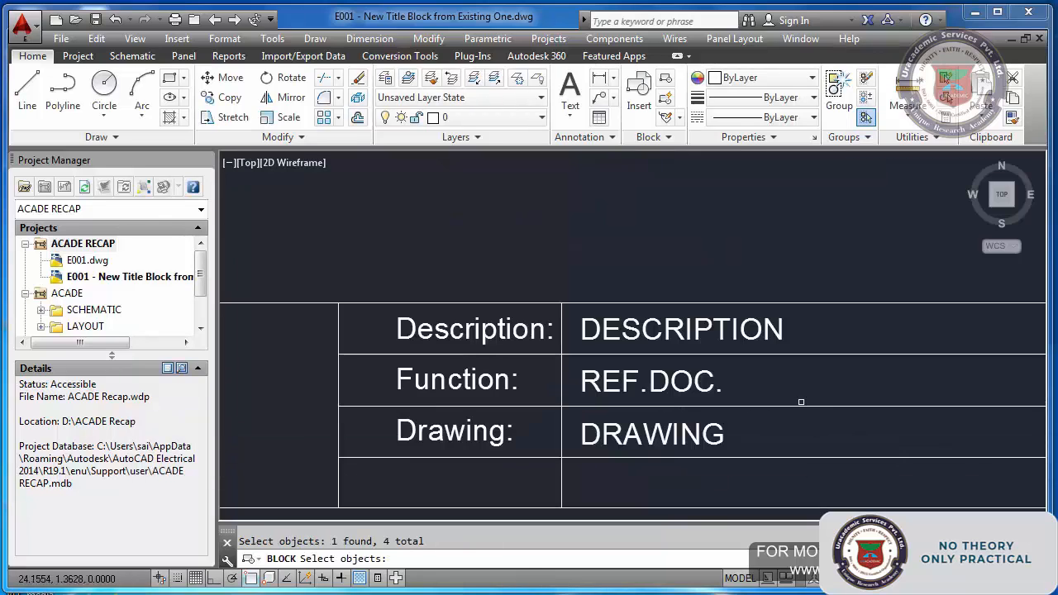
pyautogui.click(727, 335)
pyautogui.click(712, 381)
pyautogui.click(706, 423)
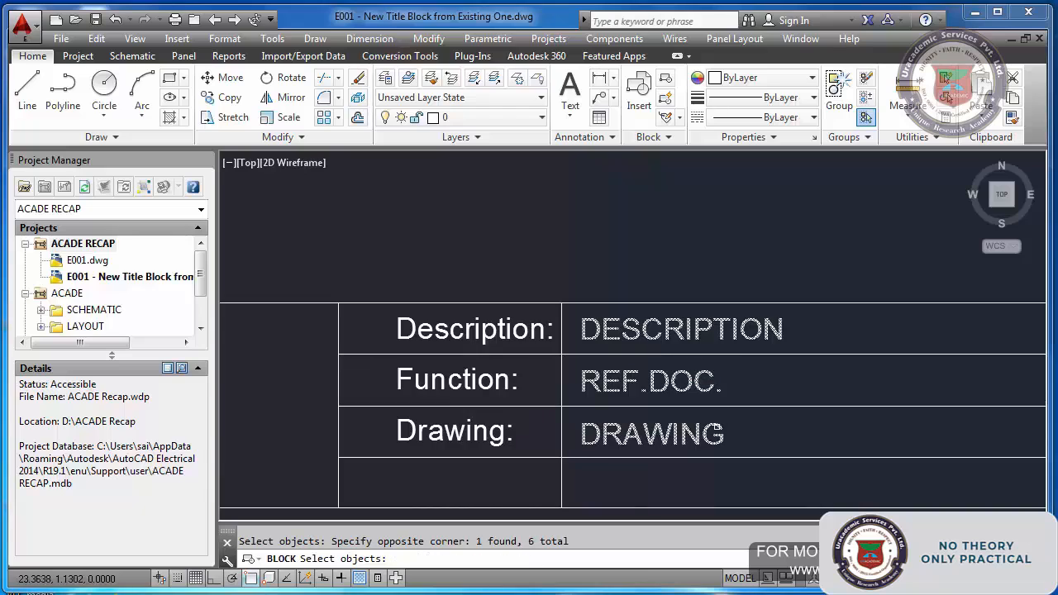
# Add the attributes PO.NO, SOA_NO, ITEM.NO, QTY.NO, CURRENT_PAGE_NO and TOTAL_SHEETS to the block selection
pyautogui.scroll(-6, 707, 423)
pyautogui.scroll(5, 807, 410)
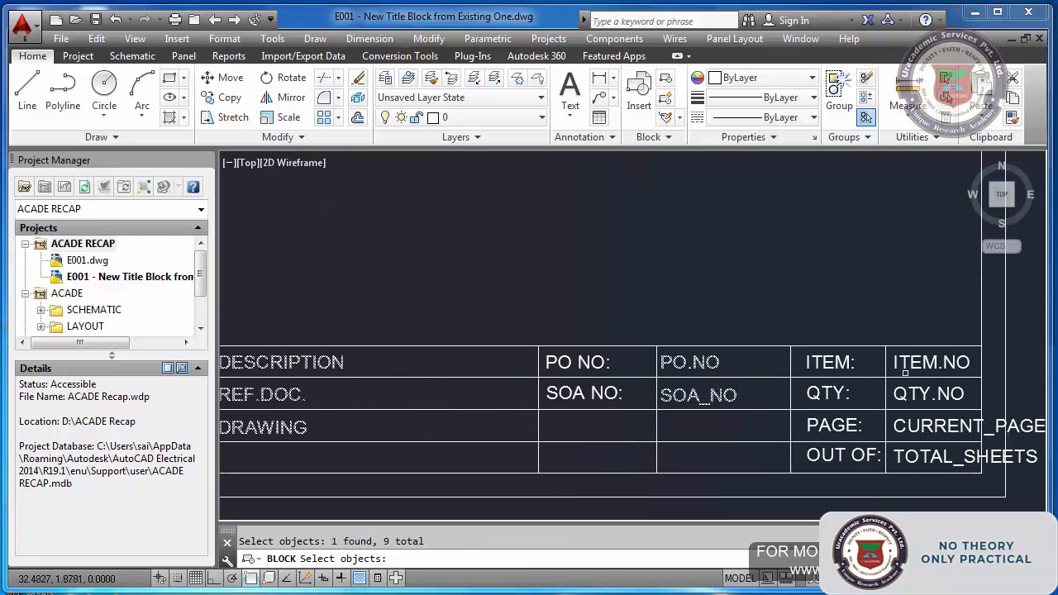
pyautogui.click(903, 423)
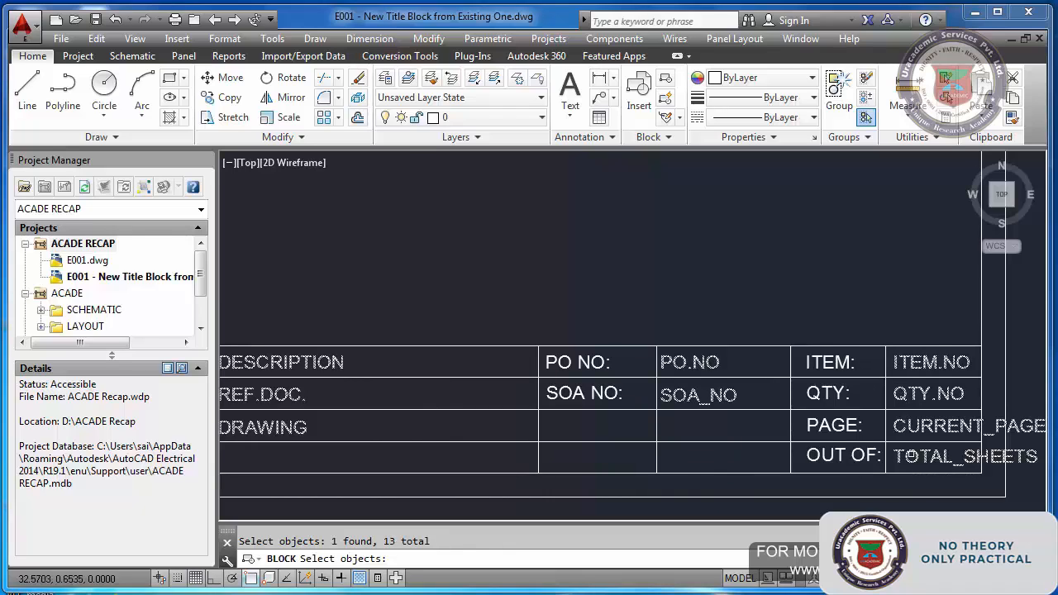
# Add DESIGNED_BY, CHECKED_BY, DATE and REVISION, followed by the entire title block and frame, to complete the block selection
pyautogui.scroll(-6, 913, 441)
pyautogui.scroll(5, 455, 408)
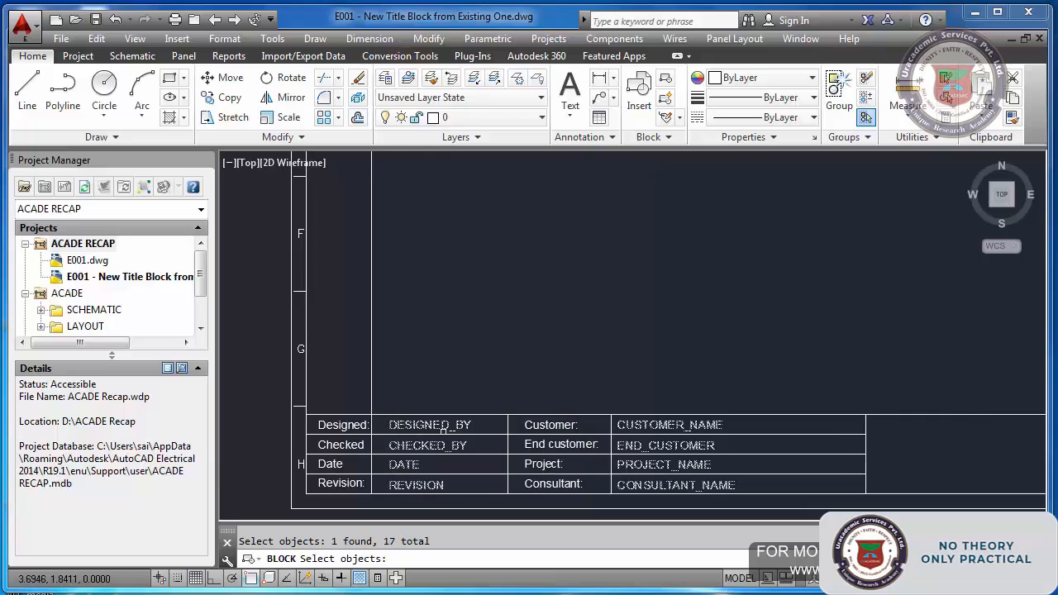
pyautogui.scroll(-5, 443, 429)
pyautogui.click(394, 214)
pyautogui.click(755, 447)
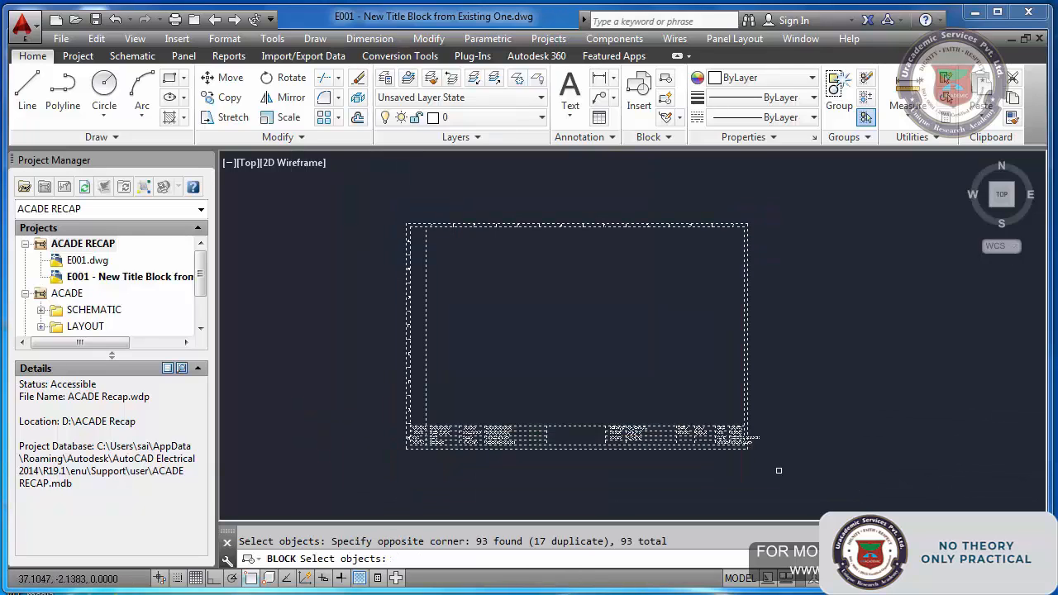
pyautogui.press('Return')
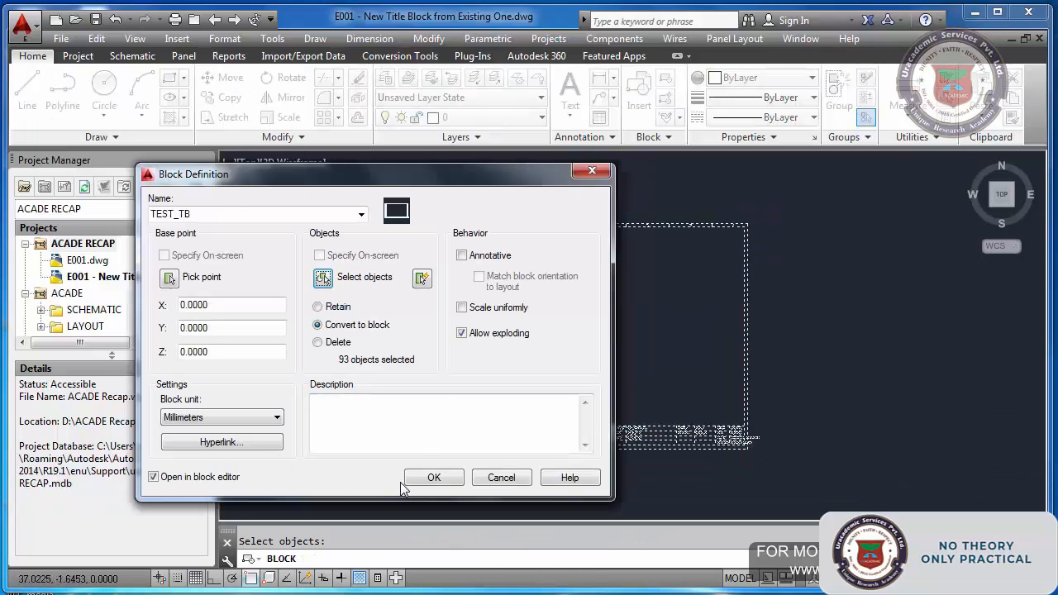
# Create the TEST_TB block from the selected objects and close the block editor
pyautogui.click(424, 478)
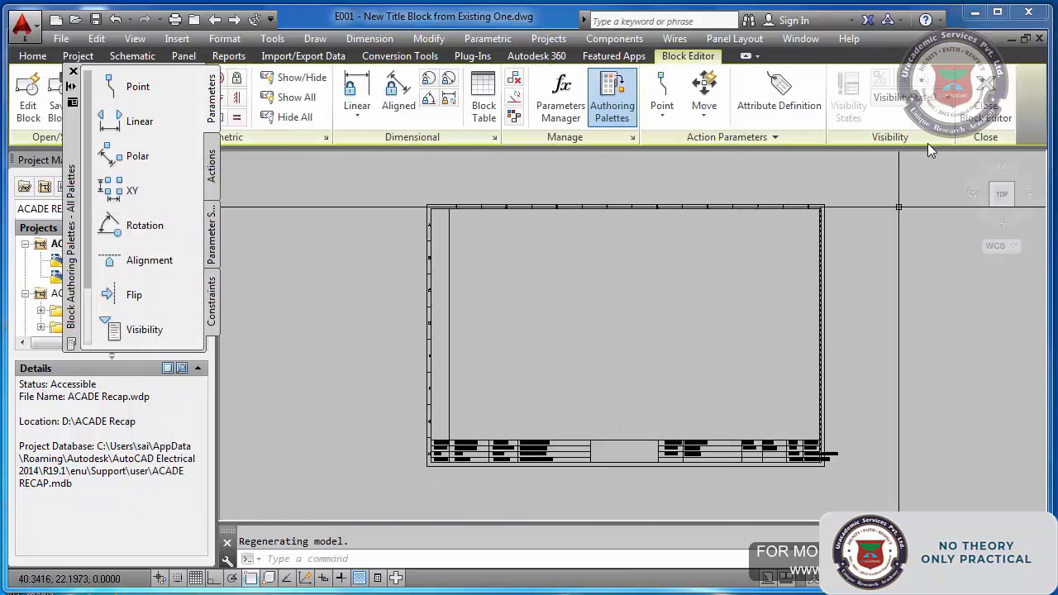
pyautogui.click(991, 103)
pyautogui.scroll(3, 556, 422)
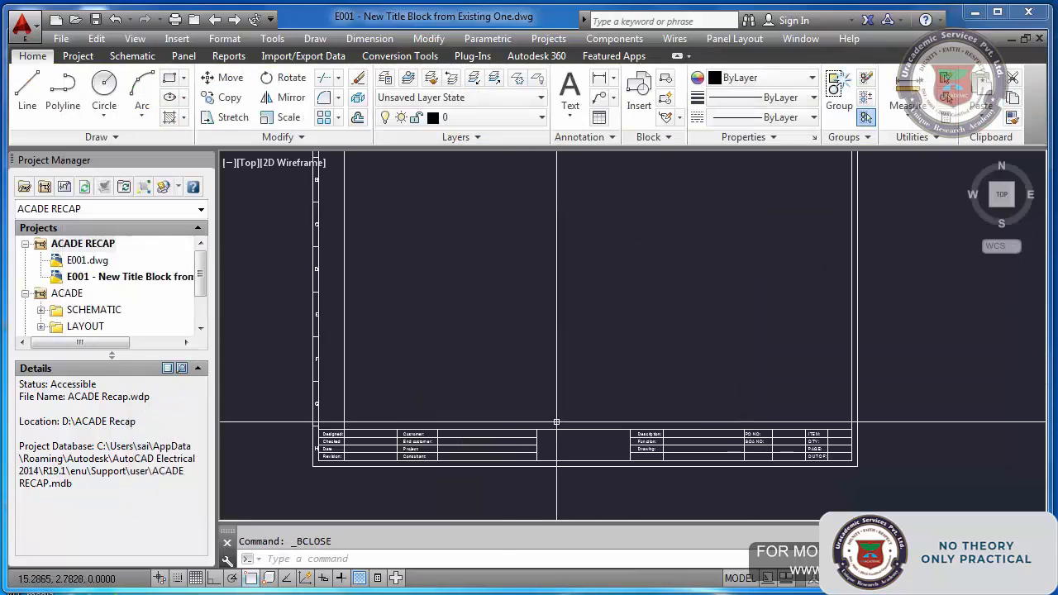
# Zoom to the drawing's extents and save the title block drawing
pyautogui.write('Z')
pyautogui.press('Return')
pyautogui.write('E')
pyautogui.press('Return')
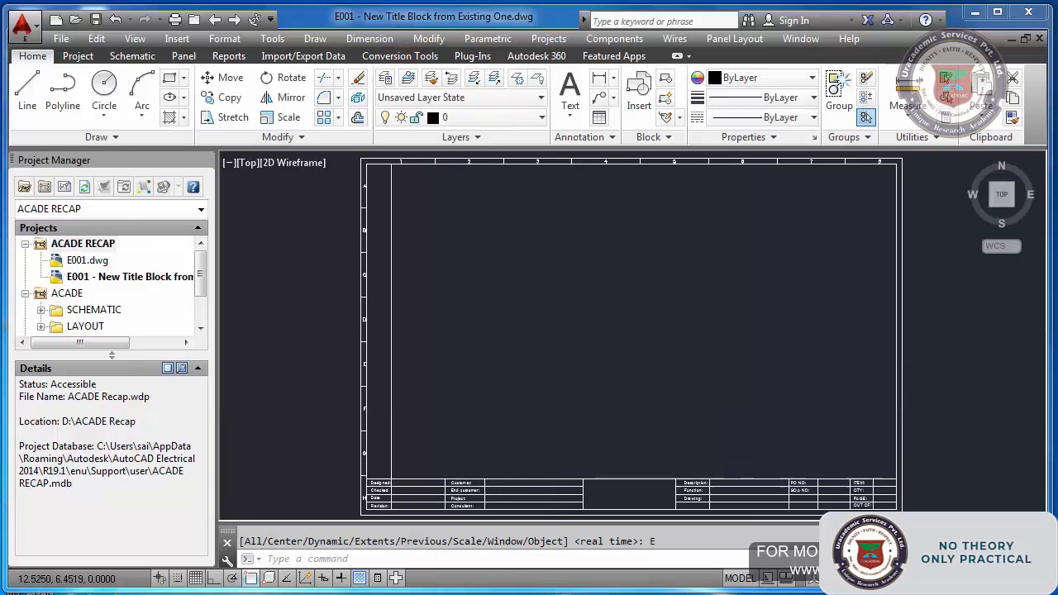
pyautogui.hotkey('ctrl', 's')
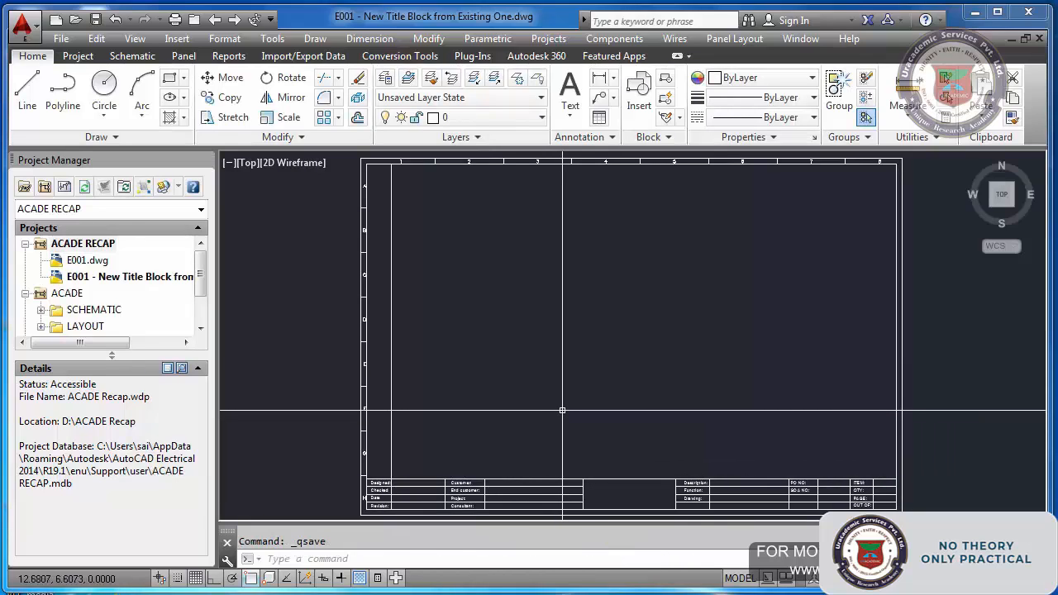